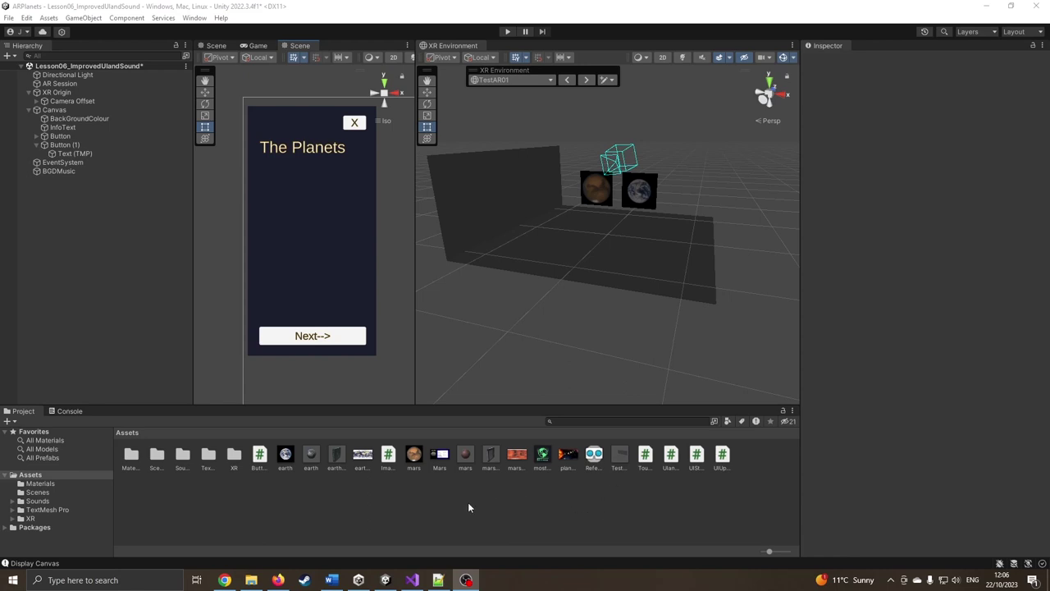
Inspect the Next button and the X close button, then switch to the Move tool.
left_click(59, 136)
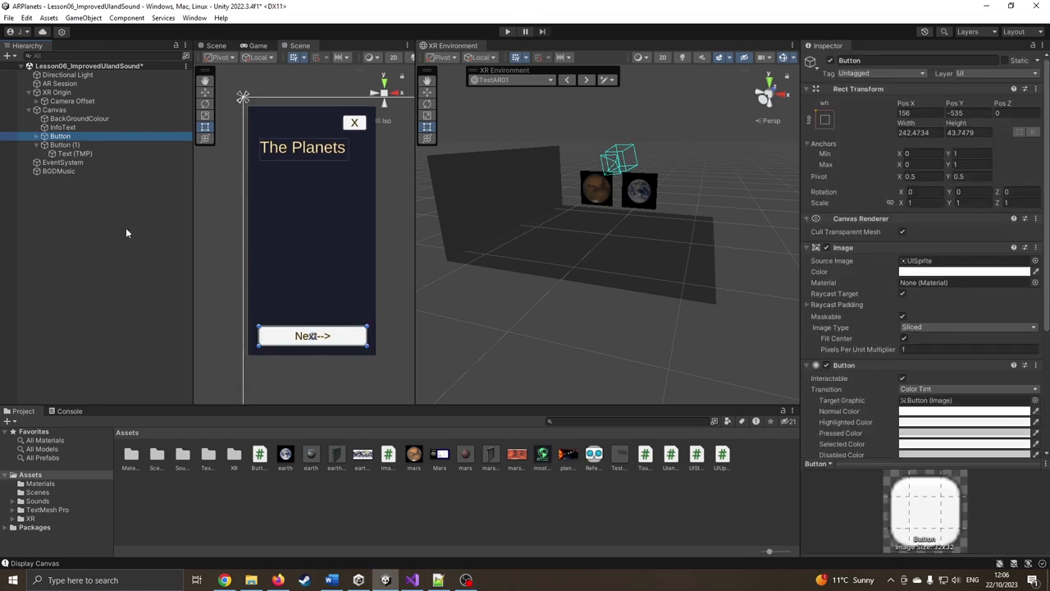
left_click(67, 145)
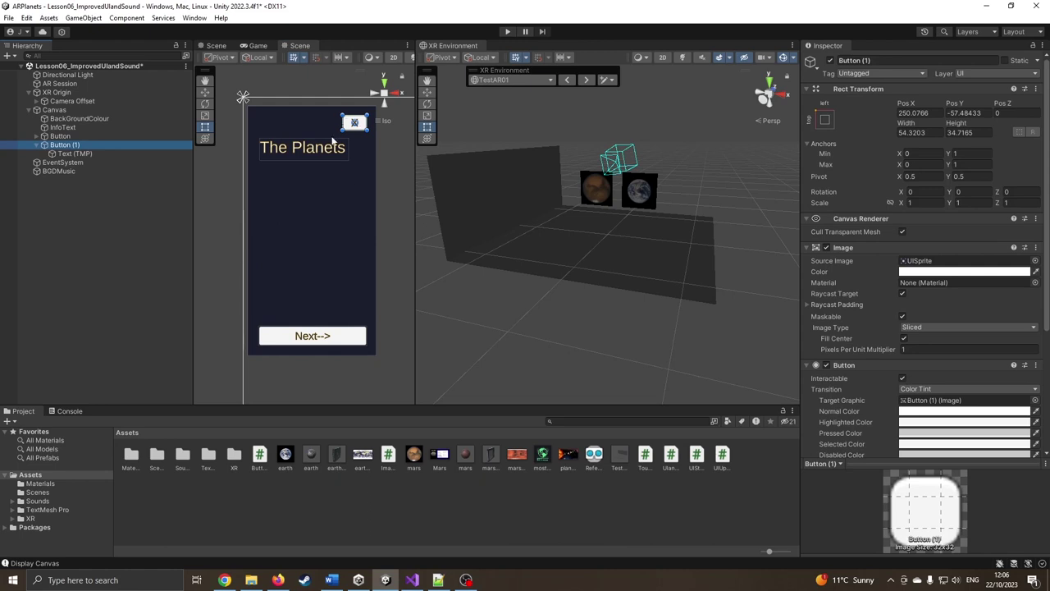
left_click(208, 92)
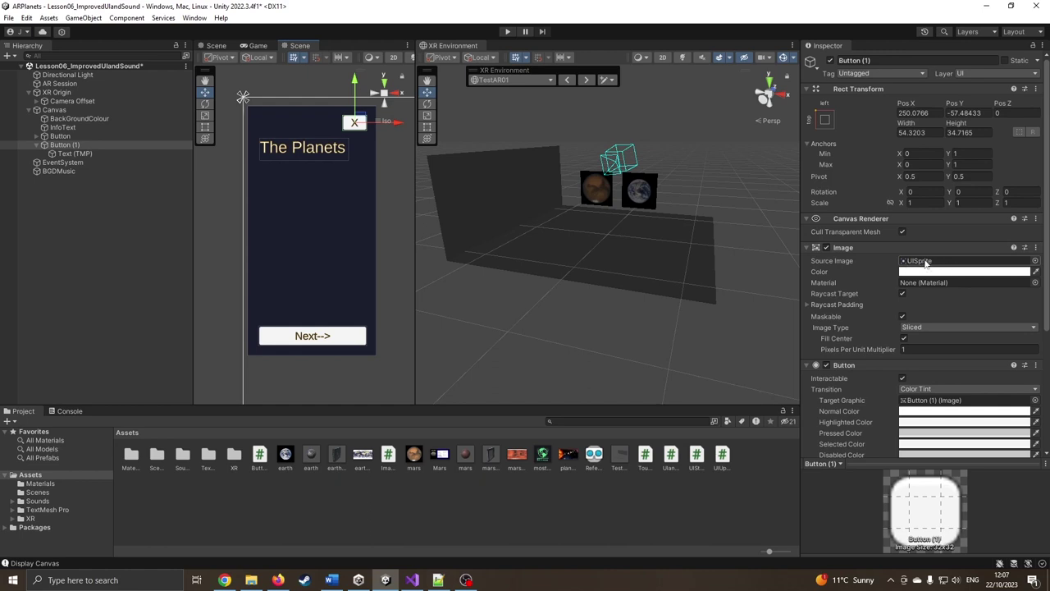
Create a new C# script in Assets named ARUI.
right_click(461, 518)
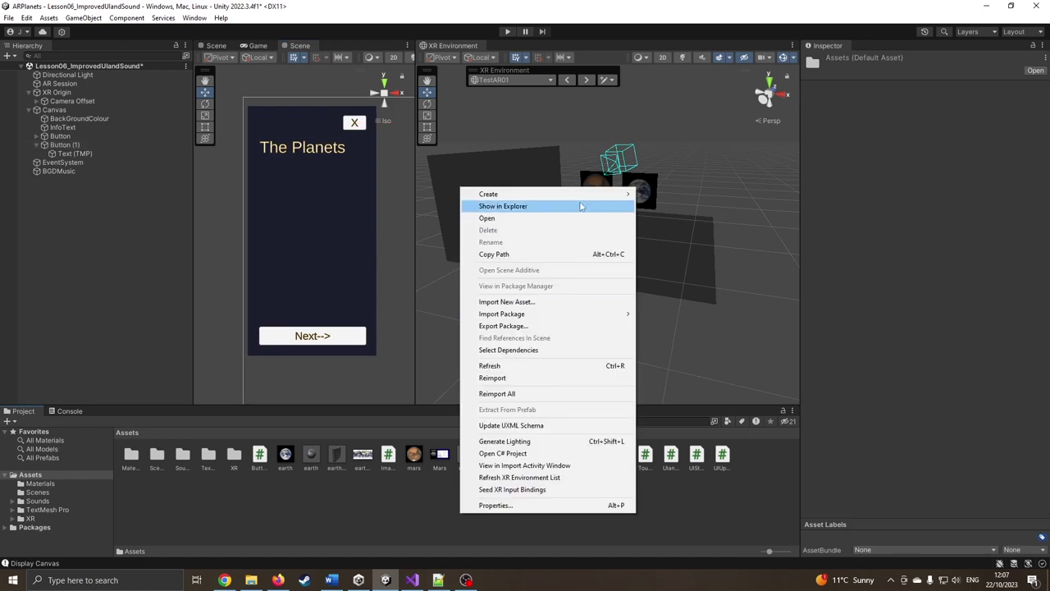
mouse_move(489, 193)
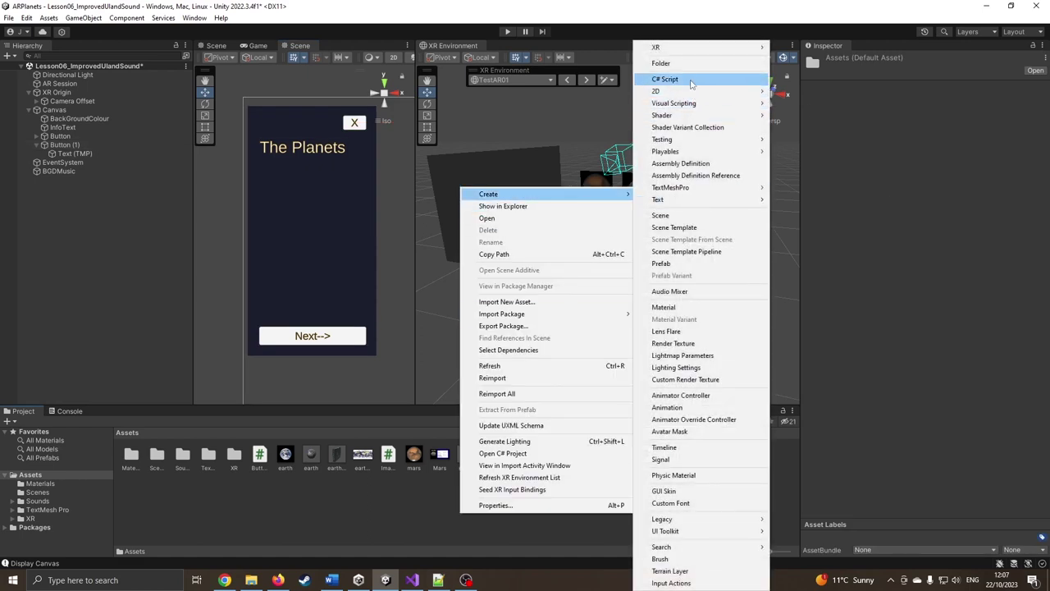
left_click(691, 83)
type("AR")
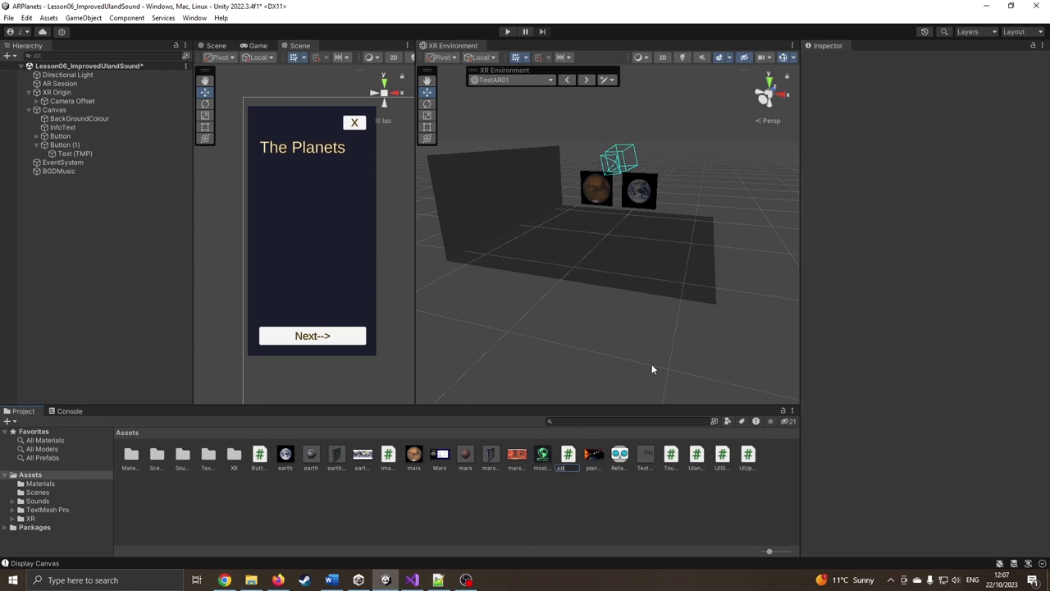
type("UI")
key("Return")
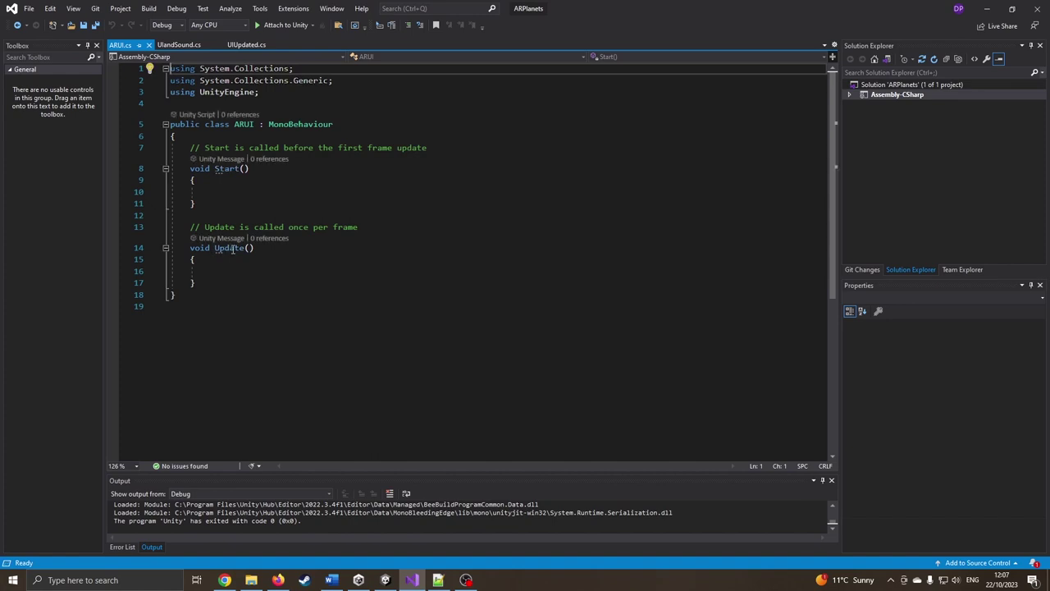
Paste the displayAndPlayInfo, nextInfo, lastInfo, displayCanvas and hideCanvas stubs below Update().
left_click(207, 286)
key("Return")
key("Return")
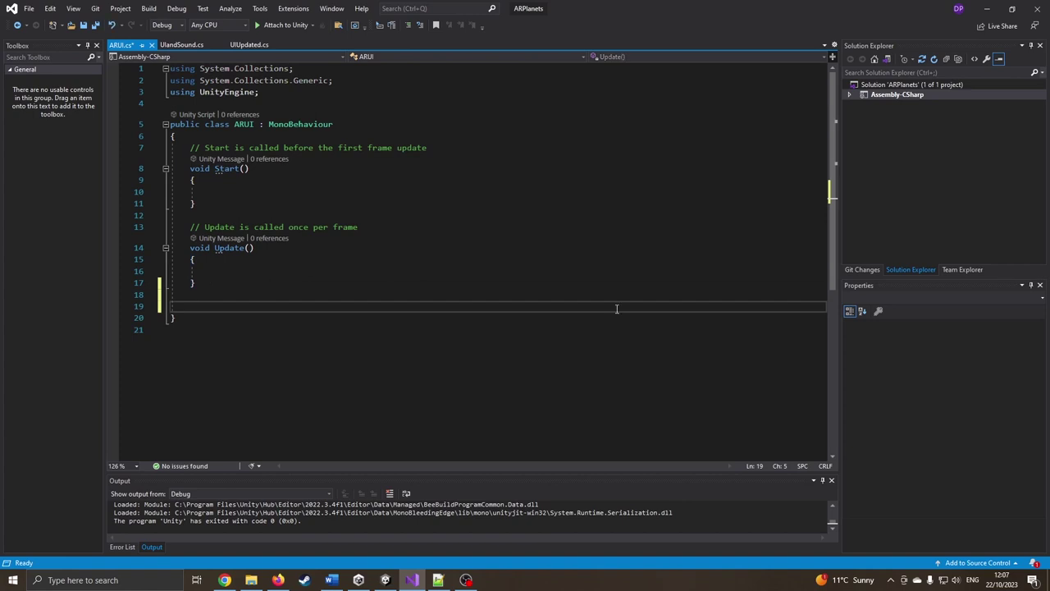
key("alt+Tab")
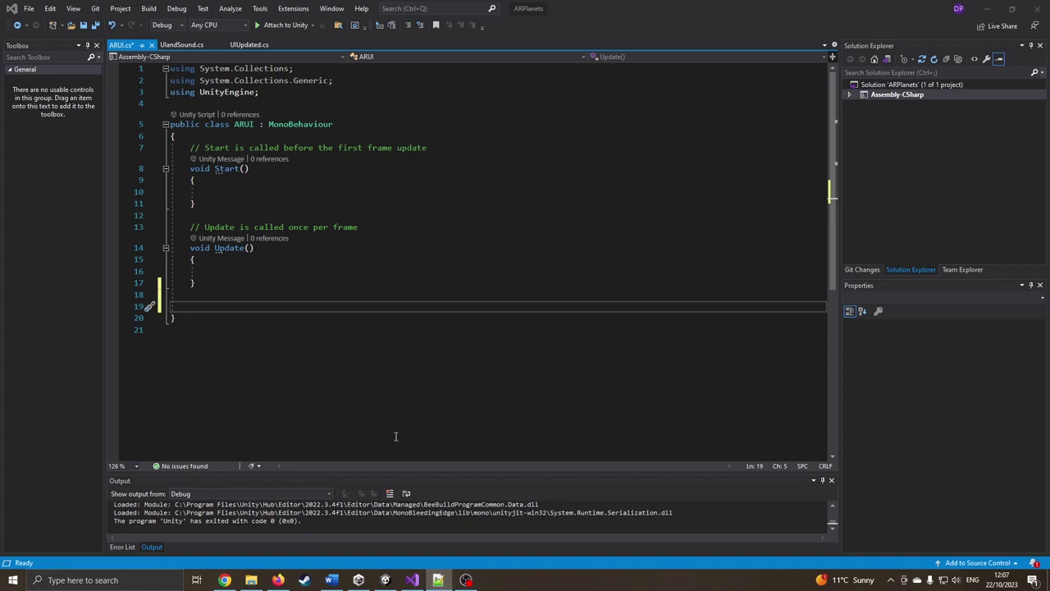
key("alt+Tab")
key("ctrl+v")
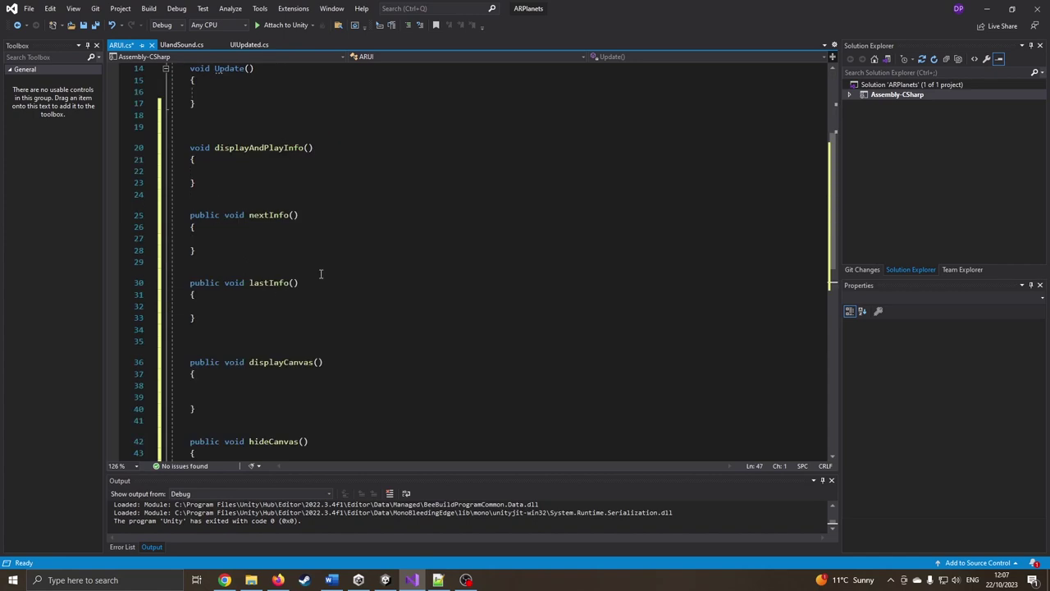
scroll(320, 274, "up", 2)
scroll(328, 262, "up", 2)
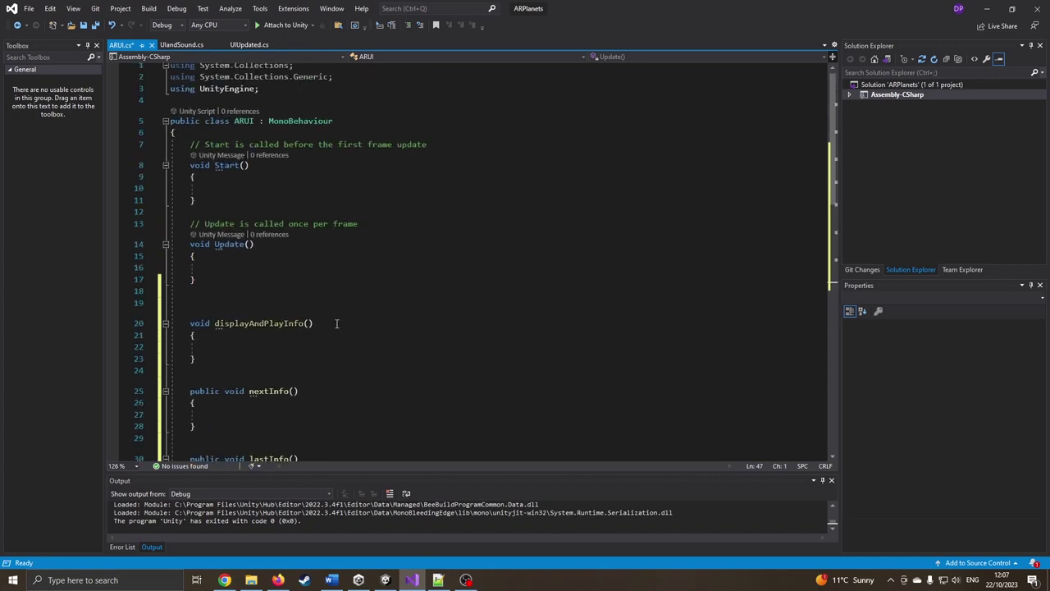
Highlight each new stub method in turn, from nextInfo down to hideCanvas, to explain it.
left_click_drag(337, 324, 183, 324)
scroll(268, 341, "down", 4)
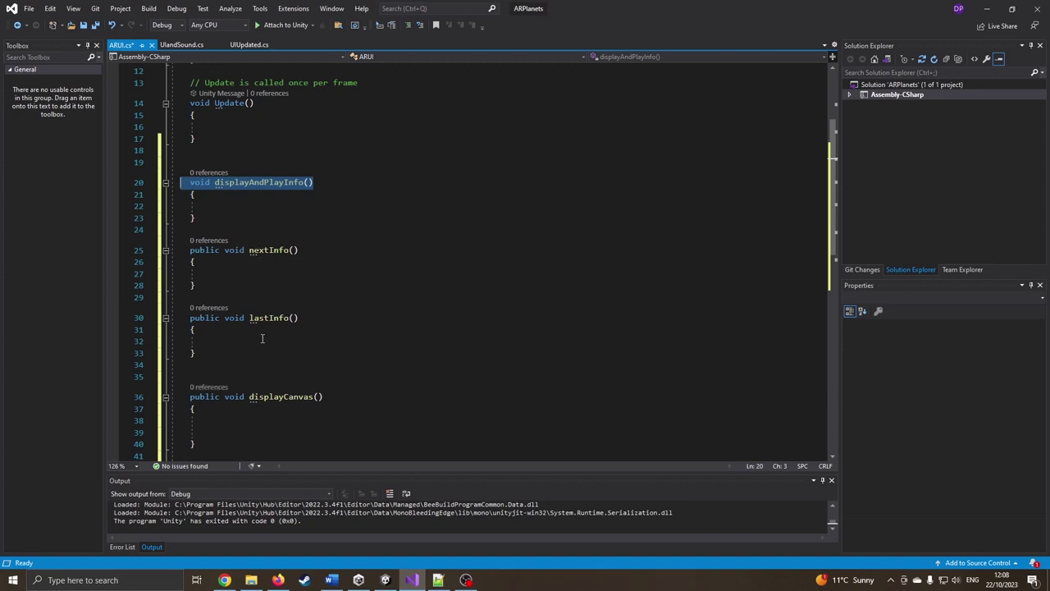
left_click_drag(232, 360, 173, 317)
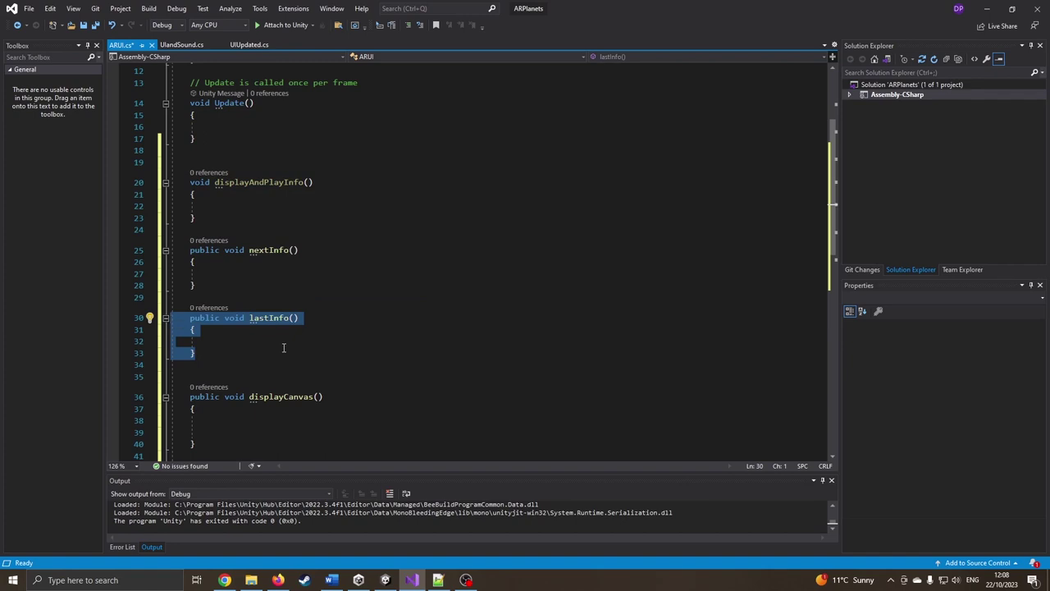
scroll(281, 347, "down", 2)
left_click(199, 373)
left_click_drag(199, 372, 170, 326)
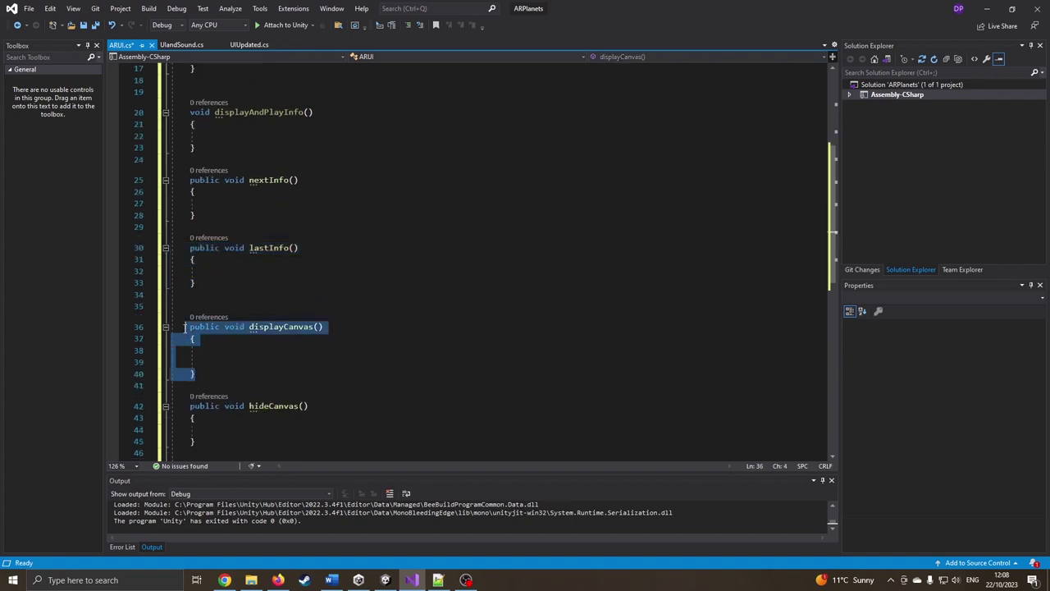
scroll(223, 401, "down", 1)
mouse_move(223, 401)
left_mouse_down()
mouse_move(170, 381)
mouse_move(170, 371)
left_mouse_up()
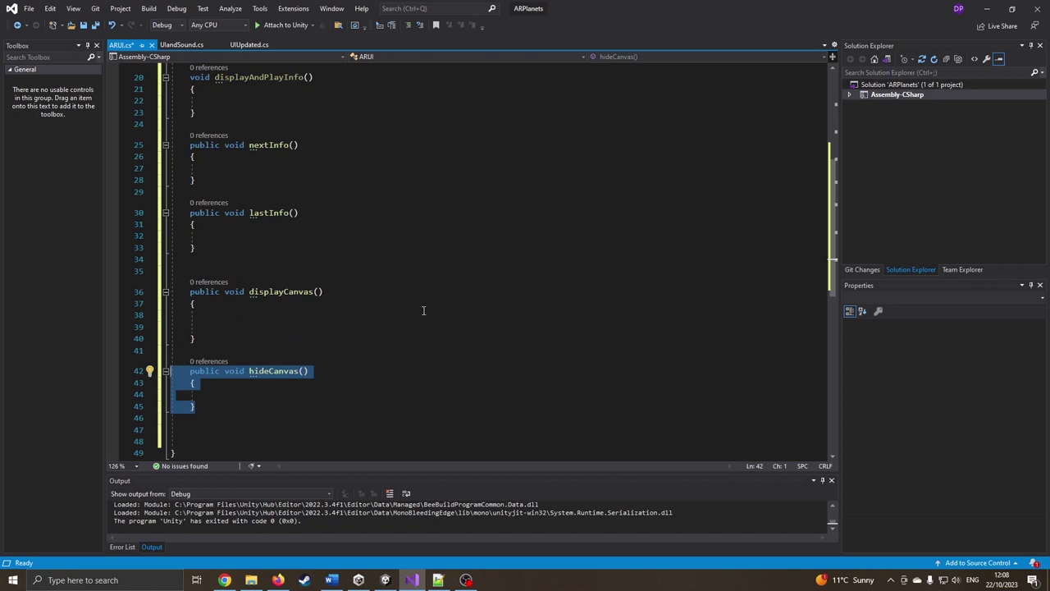
scroll(436, 282, "up", 3)
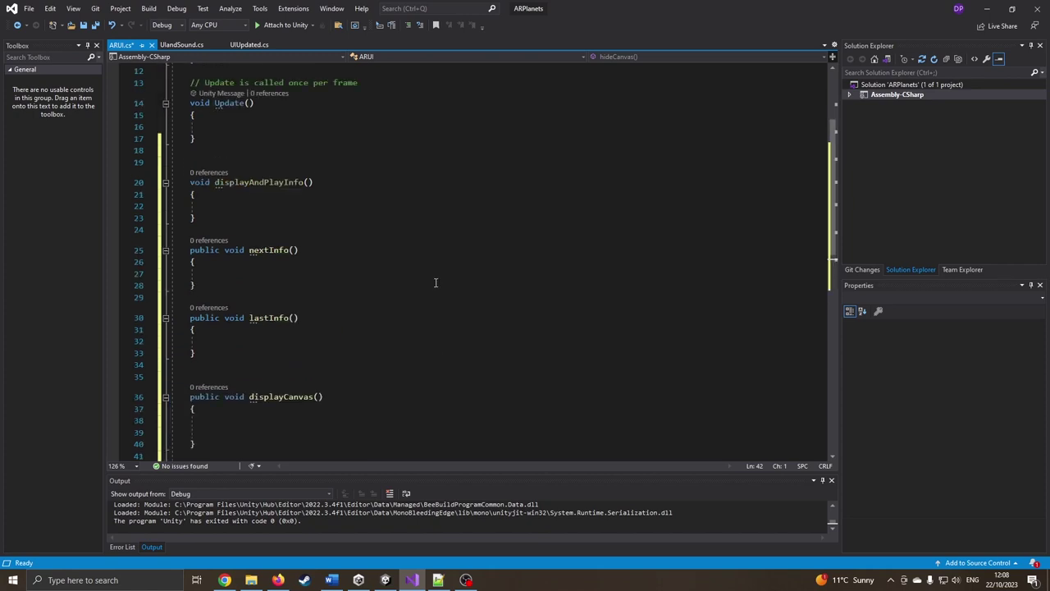
scroll(436, 282, "up", 2)
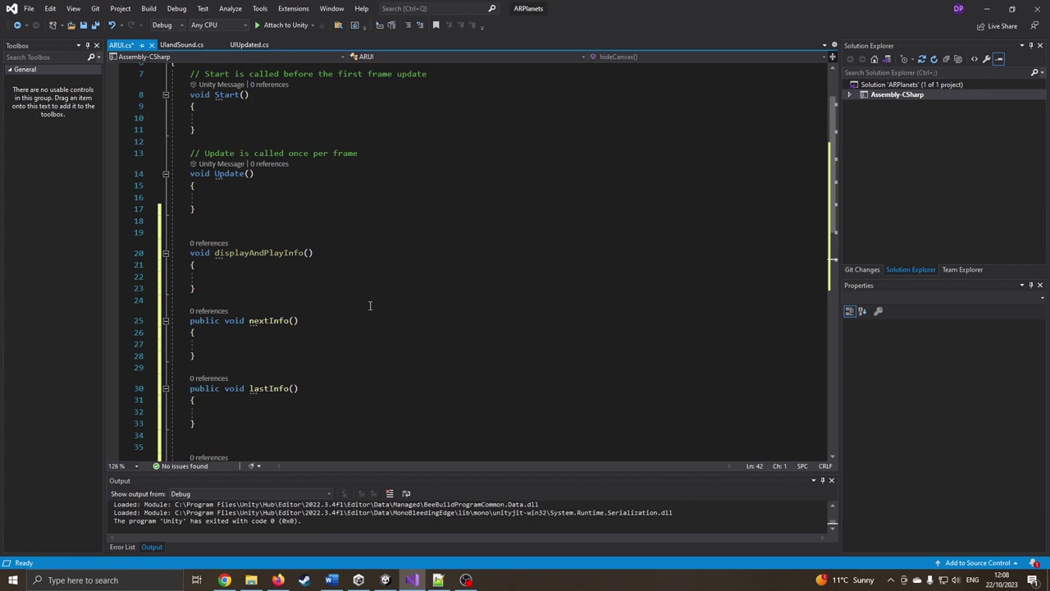
scroll(370, 305, "down", 2)
key("alt+Tab")
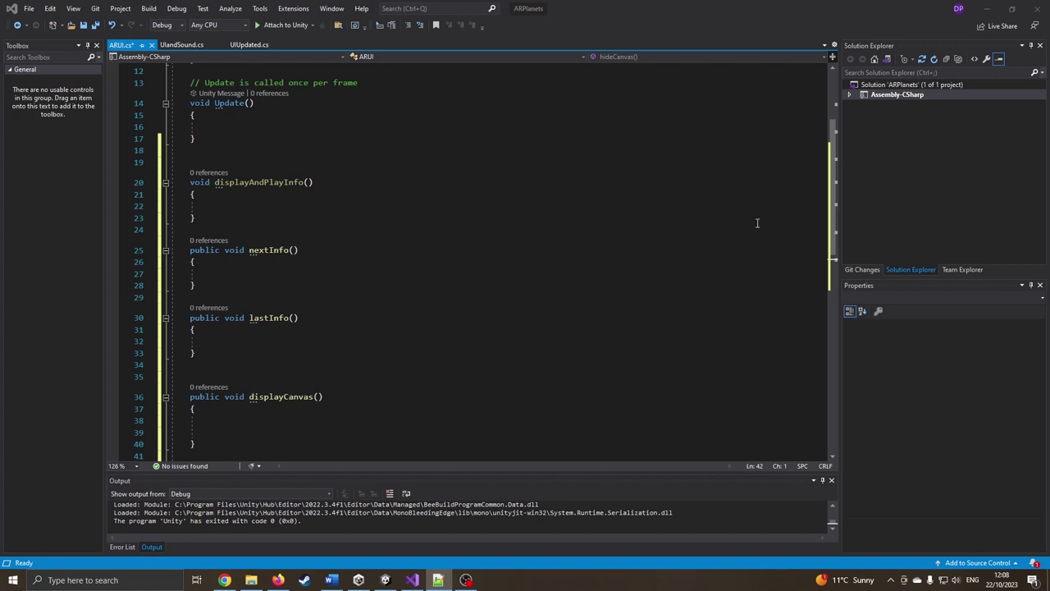
Paste the left-click raycast code with its earth tag check into Update() and close its braces.
left_click(228, 128)
type("if (Input.GetMouseButtonDown(0))//left mouse click {     Ray ray = Camera.main.ScreenPointToRay(Input.mousePosition);     RaycastHit hit;      if (Physics.Raycast(ray, out hit, 100))     {         if (hit.transform.tag == \"earth\")         {")
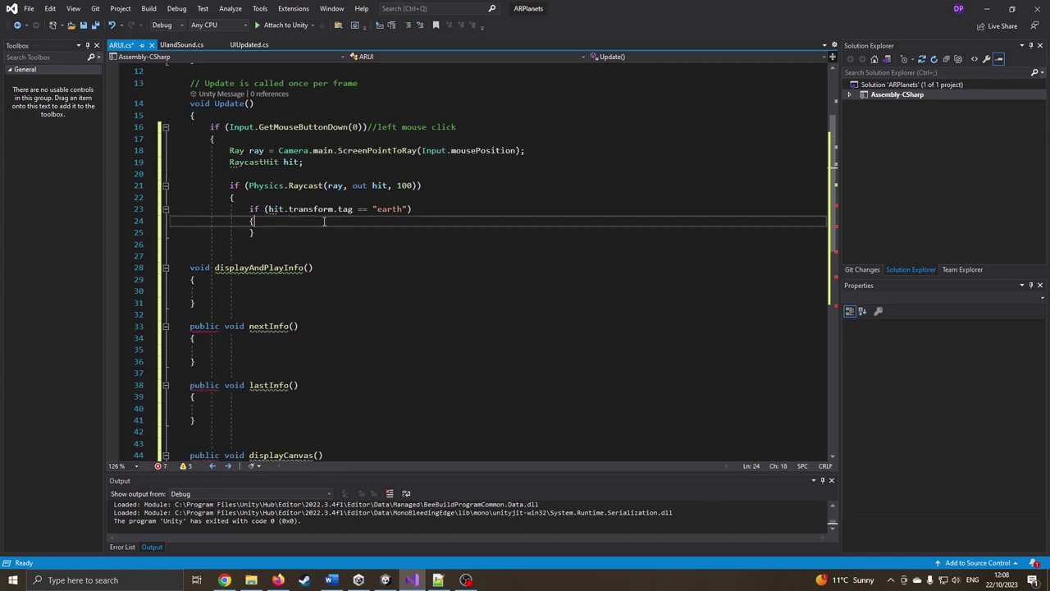
left_click(286, 233)
key("Return")
type("}")
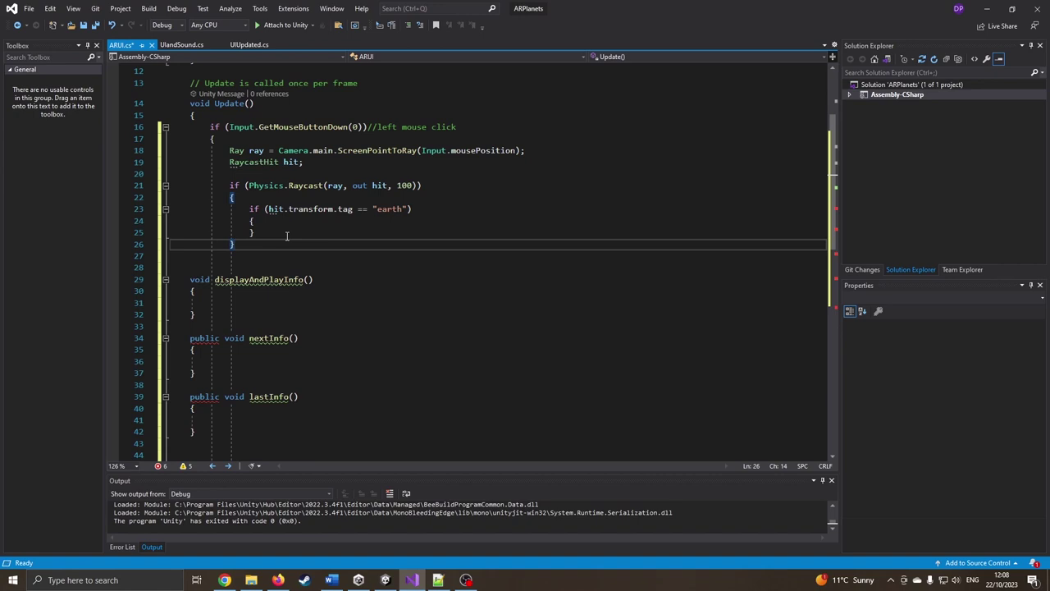
key("Return")
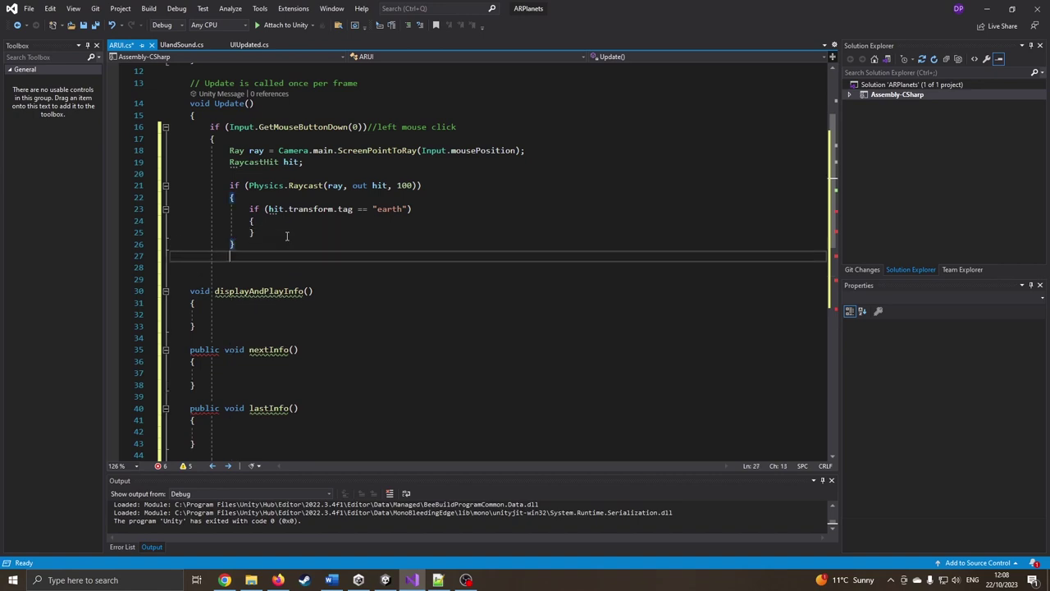
type("}")
key("Up")
key("Up")
key("Up")
key("Up")
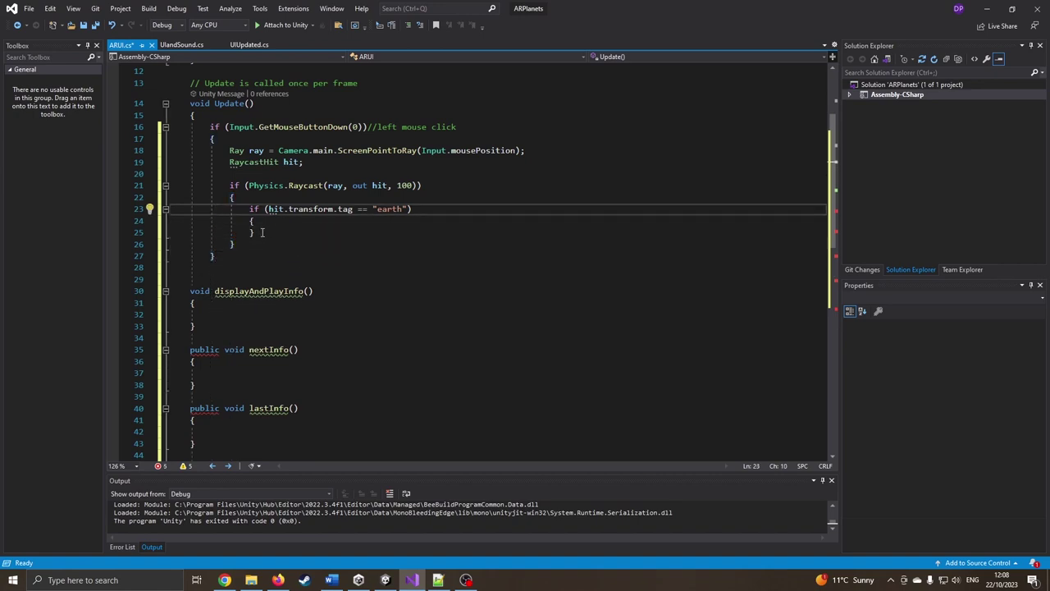
left_click_drag(262, 233, 250, 209)
left_click(230, 272)
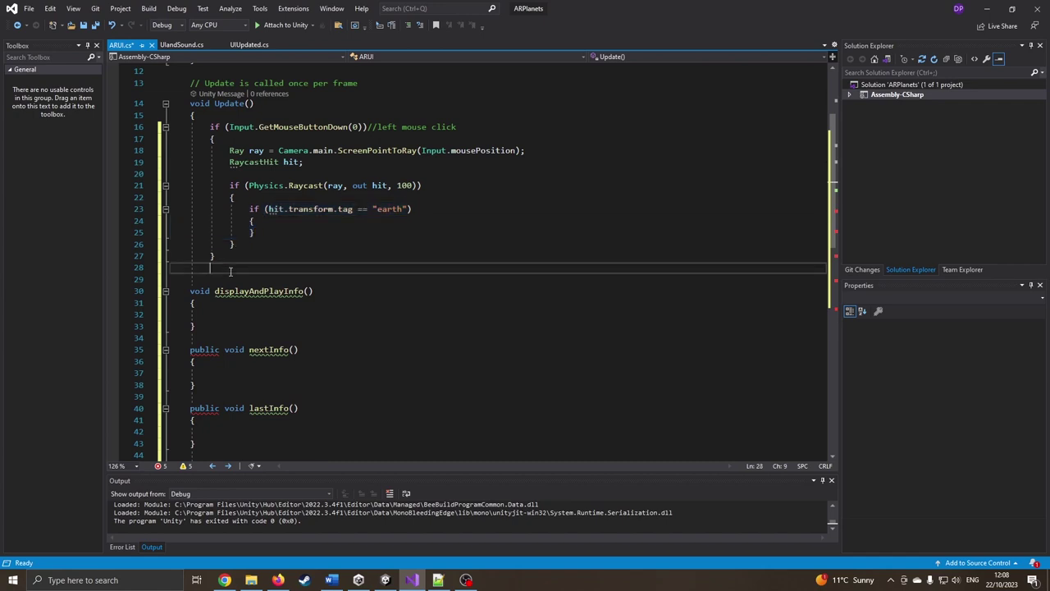
type("}")
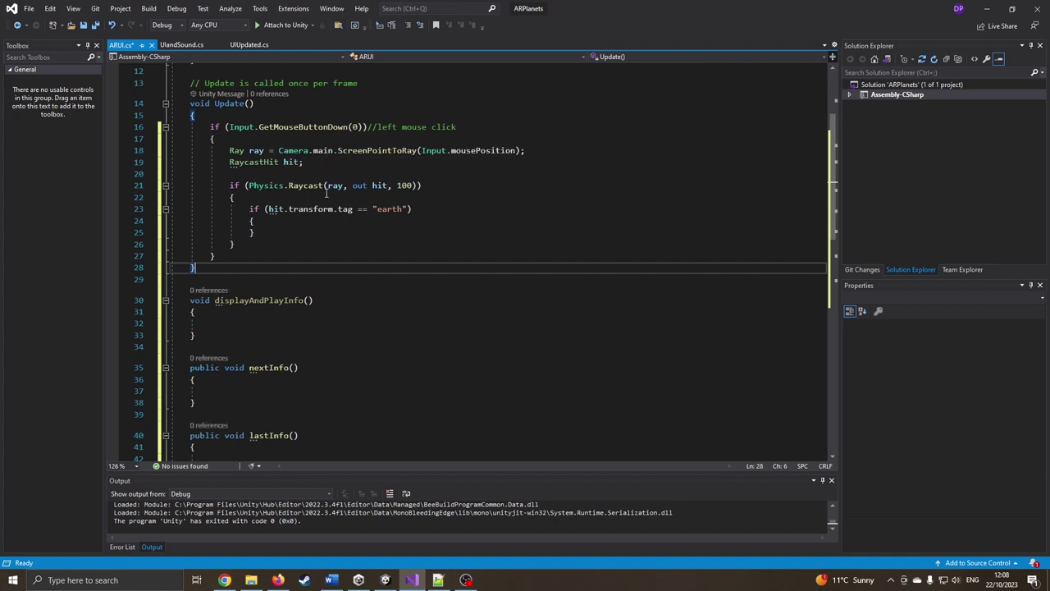
Add a '//do something!' placeholder comment inside the earth block.
left_click(287, 221)
key("Return")
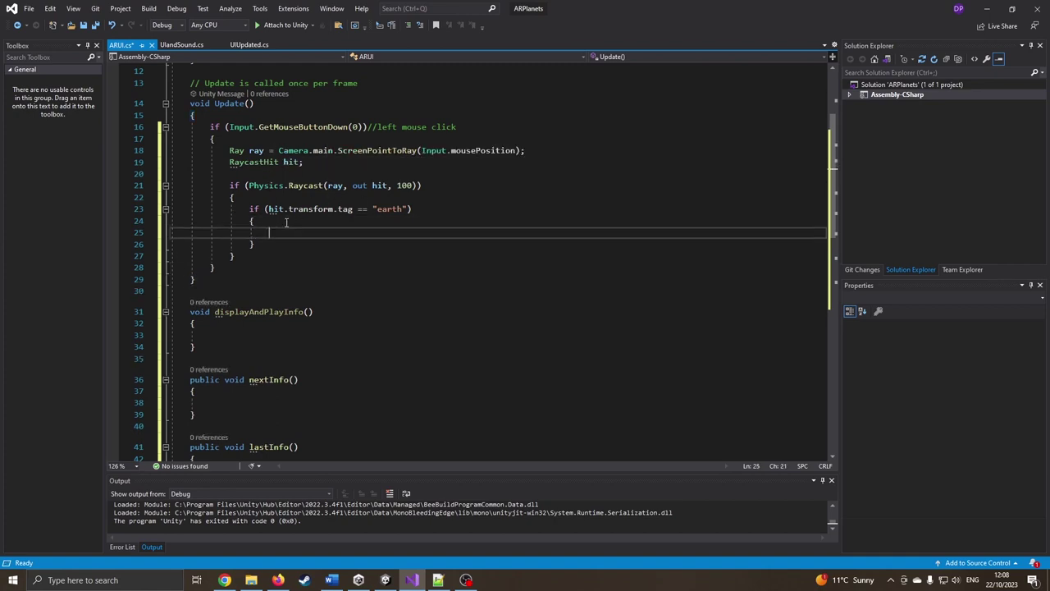
type("//do something")
type("!")
Duplicate the earth check block below it and change the copy's tag to mars.
key("Down")
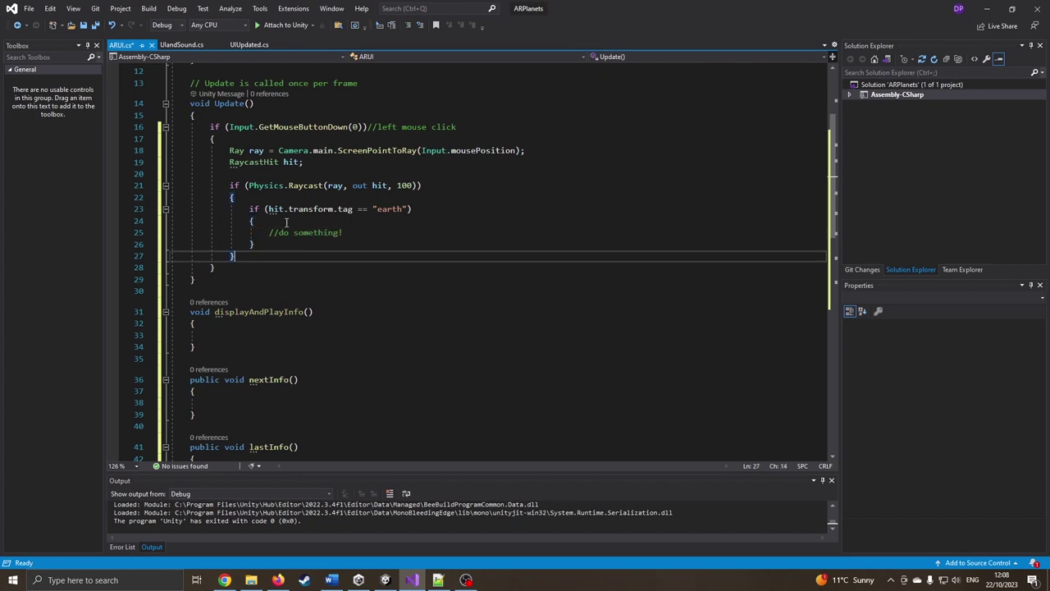
key("shift+Up")
key("shift+Up")
key("shift+Up")
key("shift+Home")
key("ctrl+c")
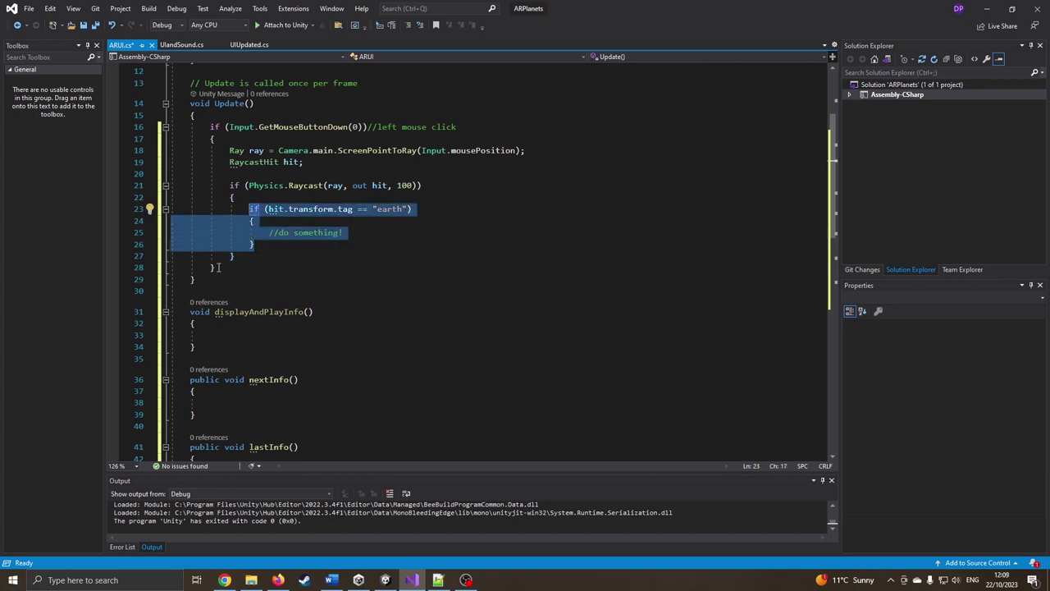
left_click(277, 244)
key("Return")
key("Return")
key("ctrl+v")
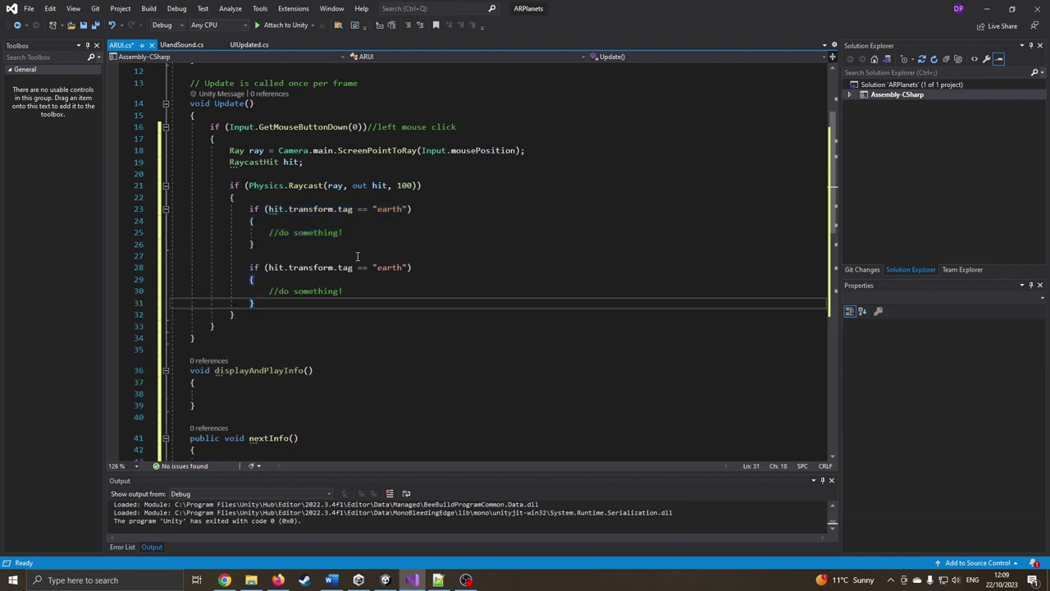
left_click(402, 268)
double_click(403, 267)
type("m")
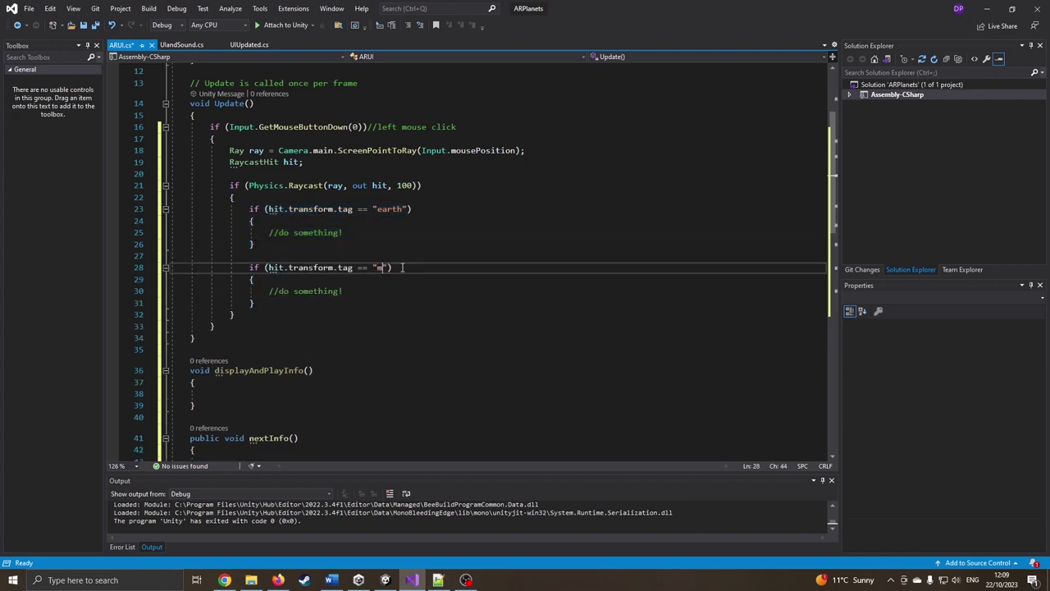
type("ars")
scroll(398, 256, "up", 3)
scroll(396, 255, "up", 1)
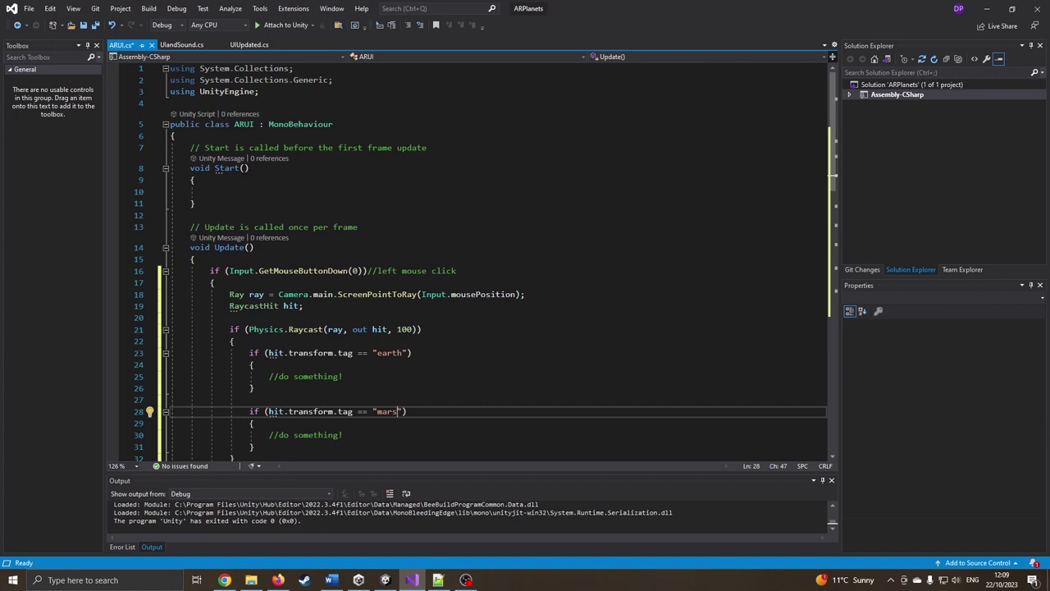
Add 'using TMPro;' below the UnityEngine import.
left_click(298, 94)
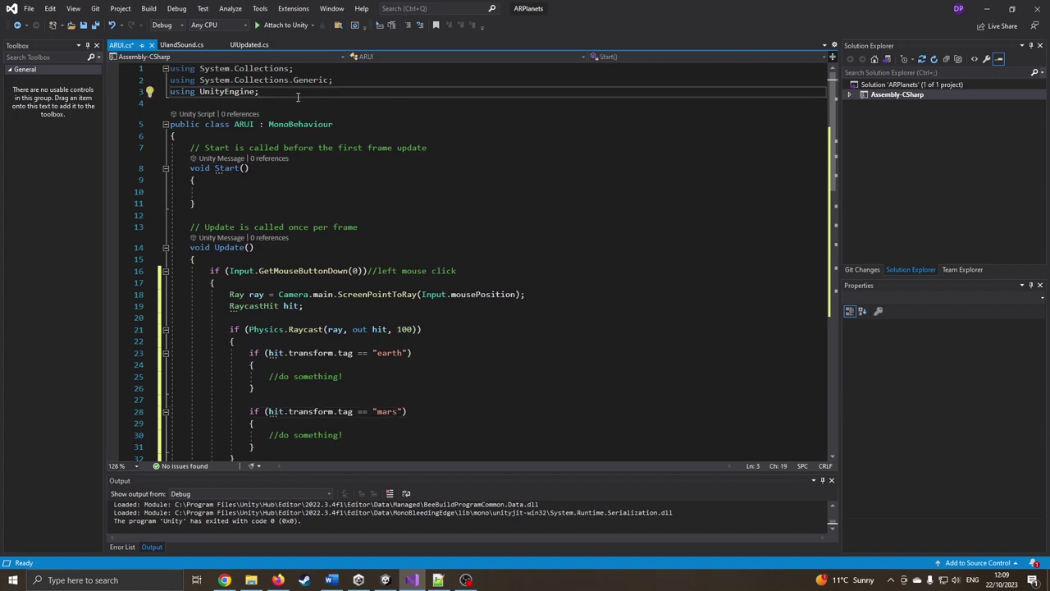
key("Return")
type("using tm")
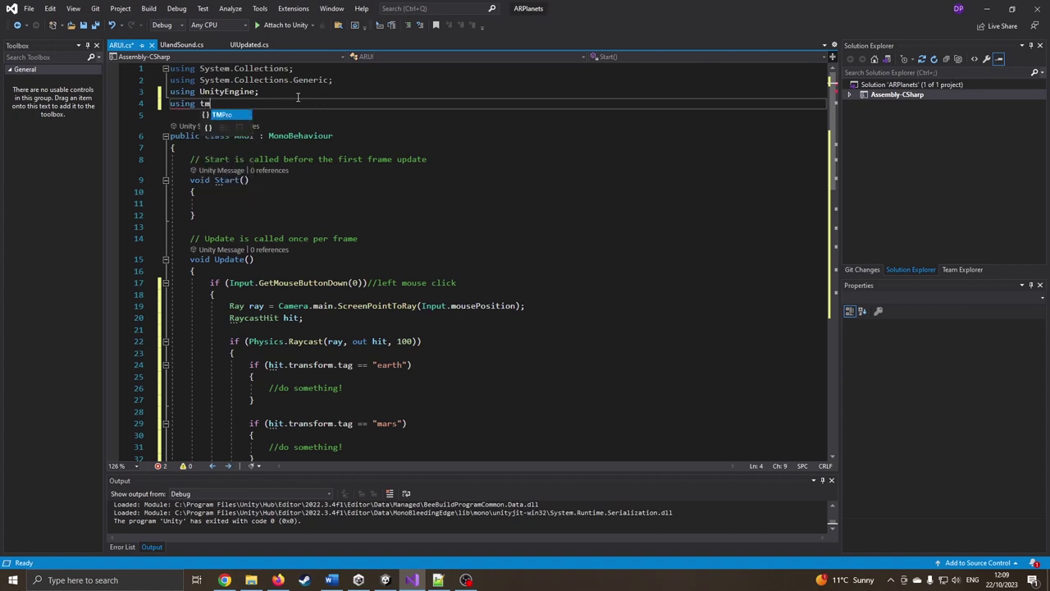
type("p")
key("Tab")
type(";")
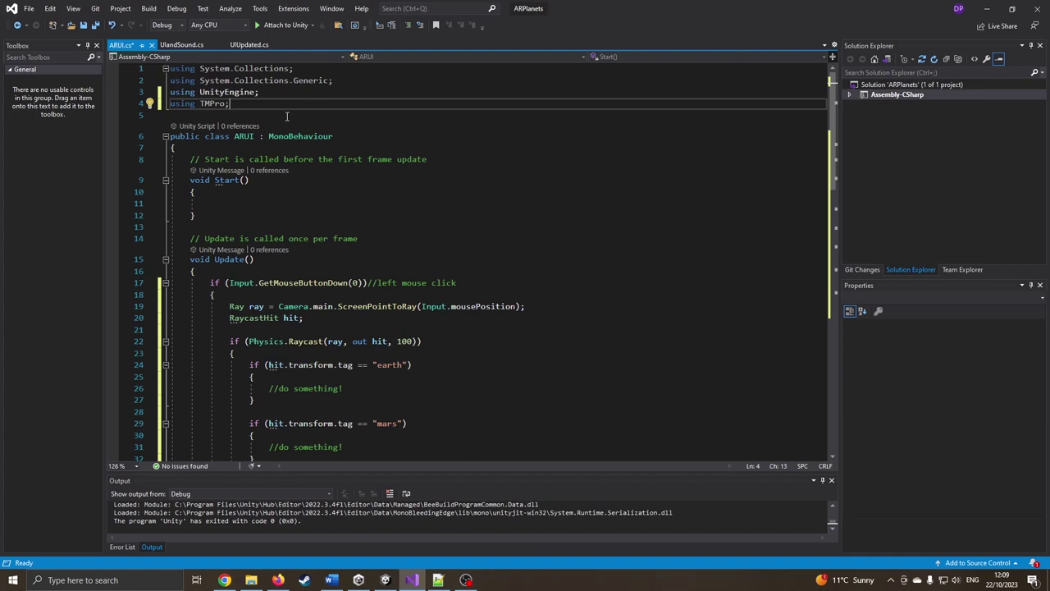
Open blank lines at the top of the ARUI class and review the UIandSound script.
left_click(245, 147)
key("Return")
key("Return")
key("Return")
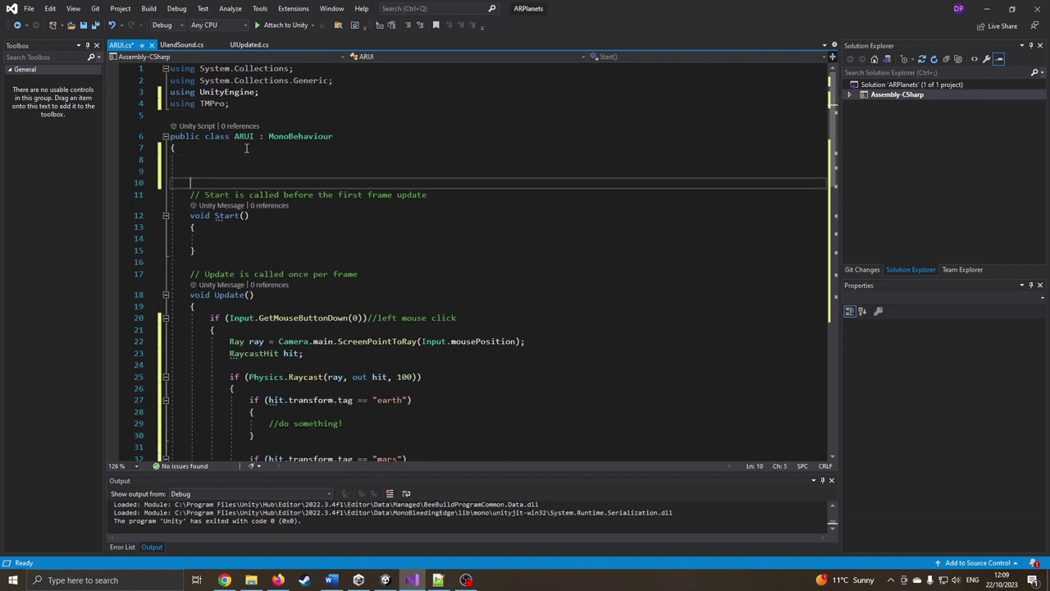
key("Up")
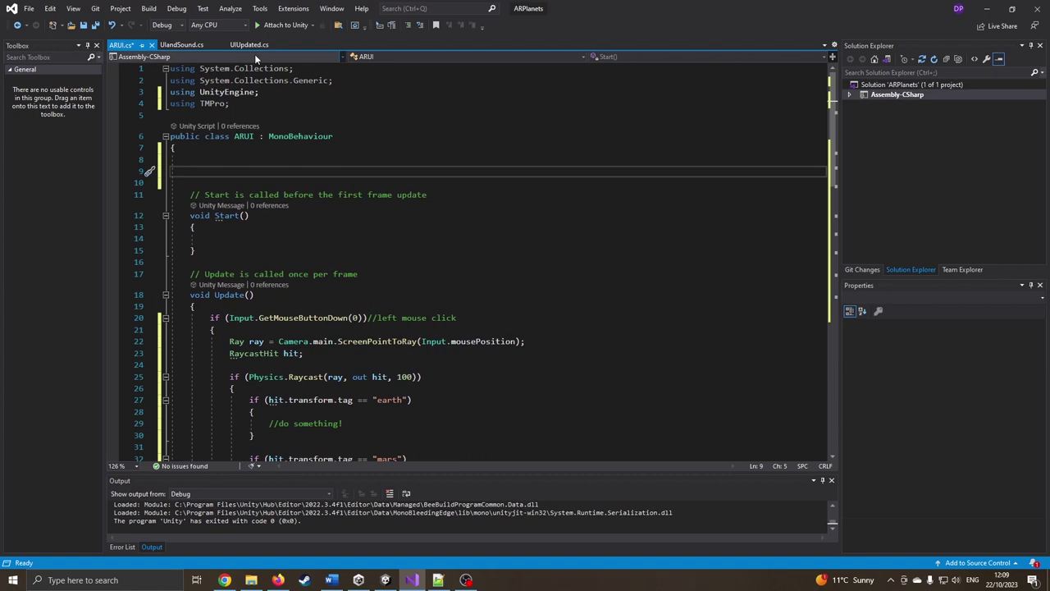
left_click(181, 44)
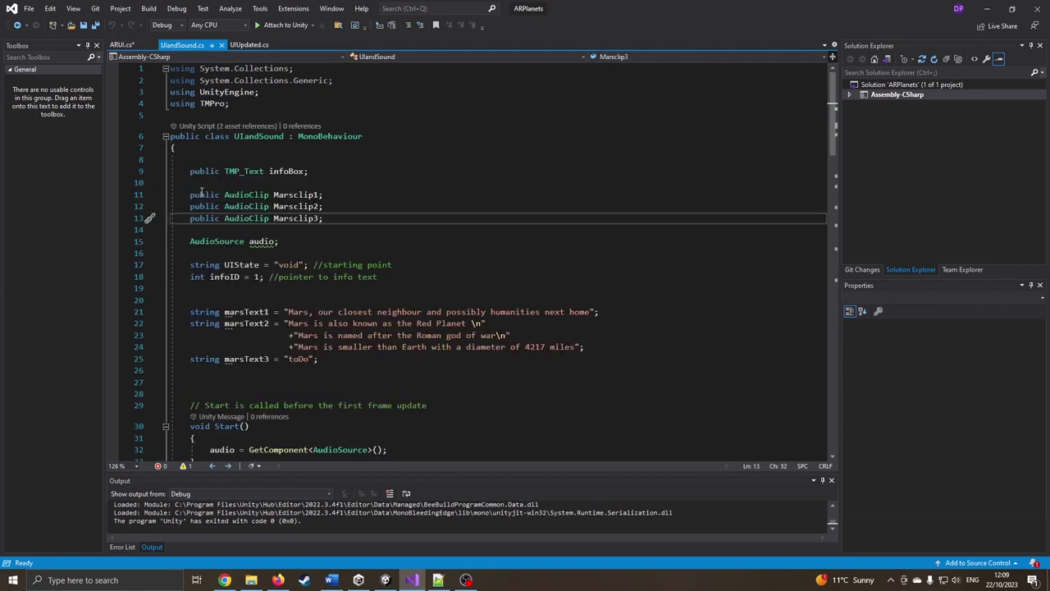
scroll(240, 256, "down", 2)
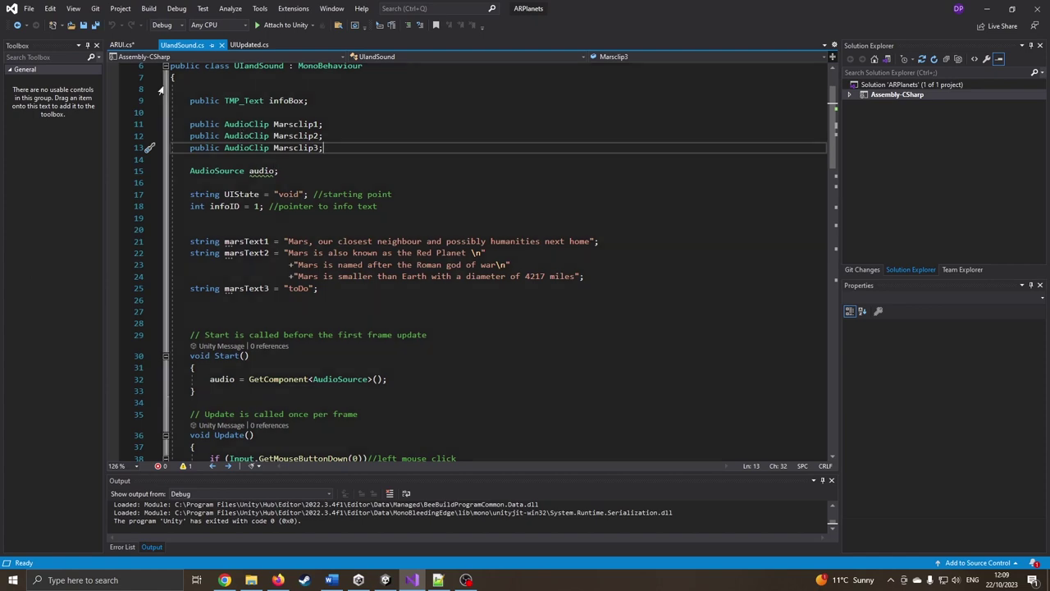
Back in ARUI, declare a public List<string> infoText initialized to a new list.
left_click(122, 45)
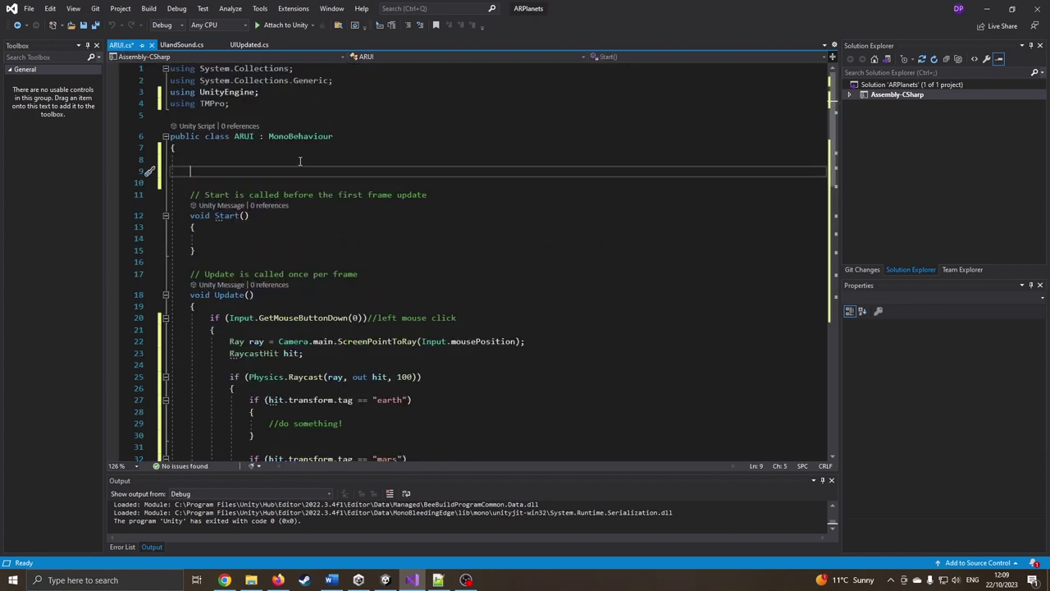
type("pu")
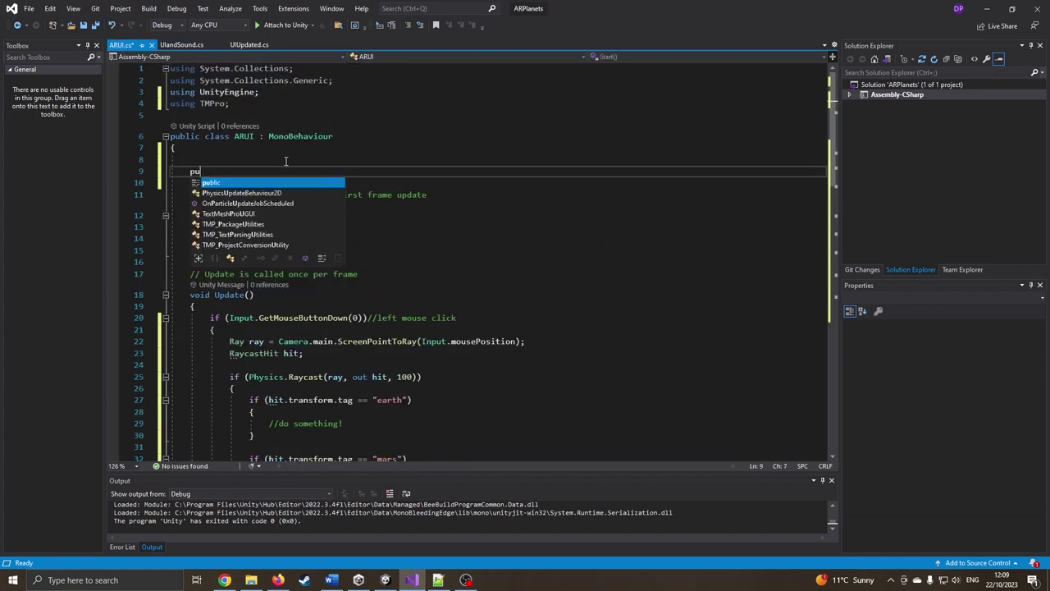
type("blic Lis")
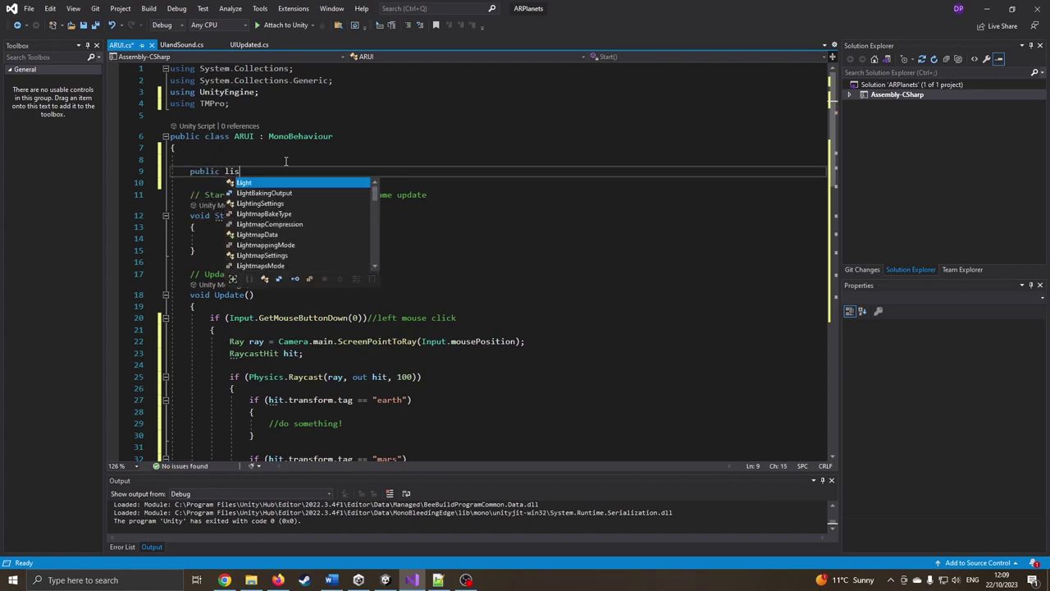
type("t<")
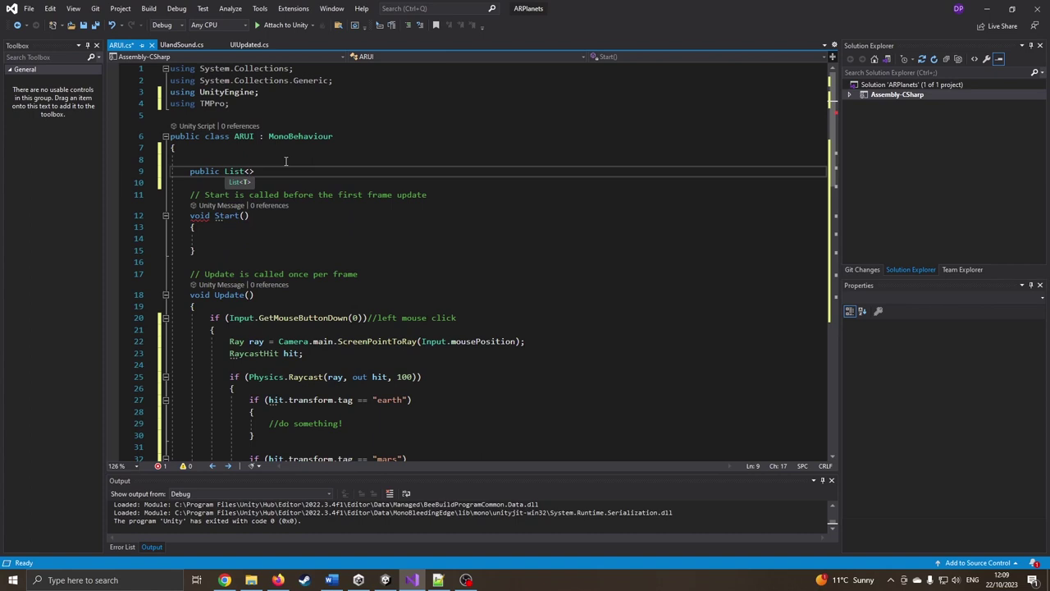
type("string")
type("> i")
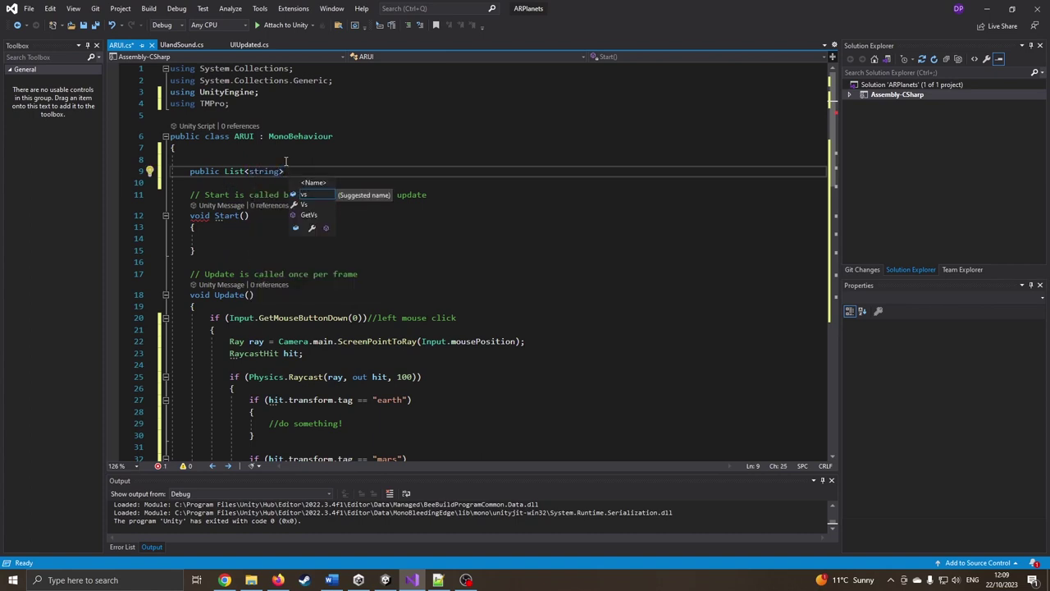
type("nfoT")
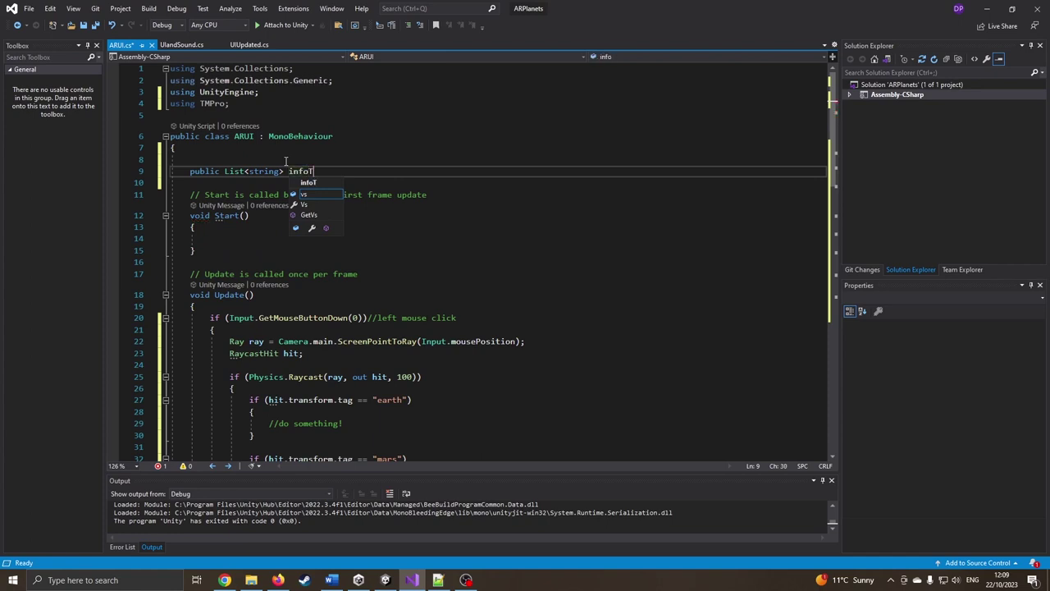
type("ext")
type(" = new ")
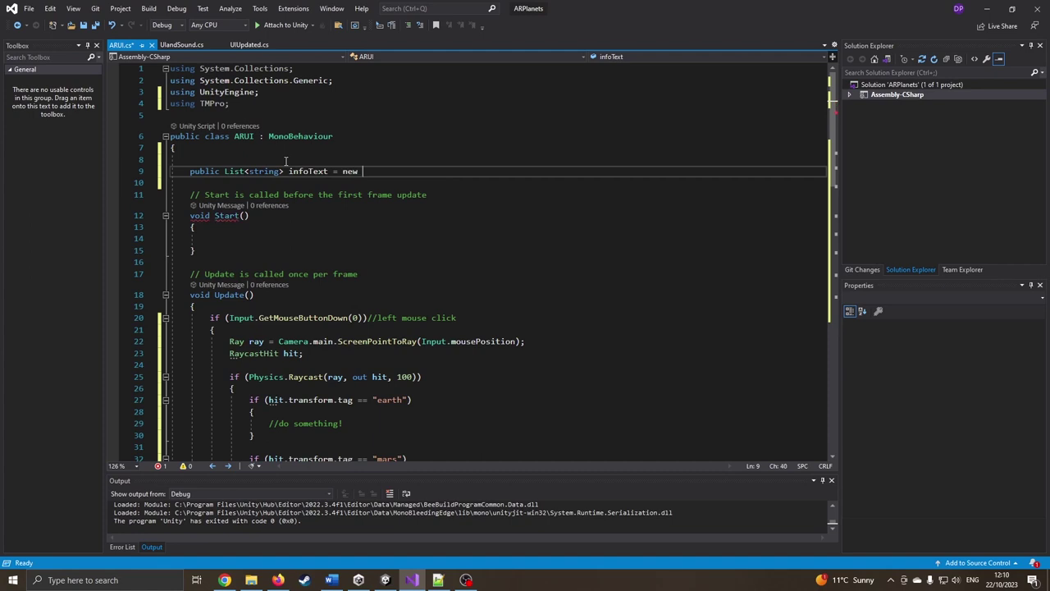
type("li")
key("Tab")
type("()")
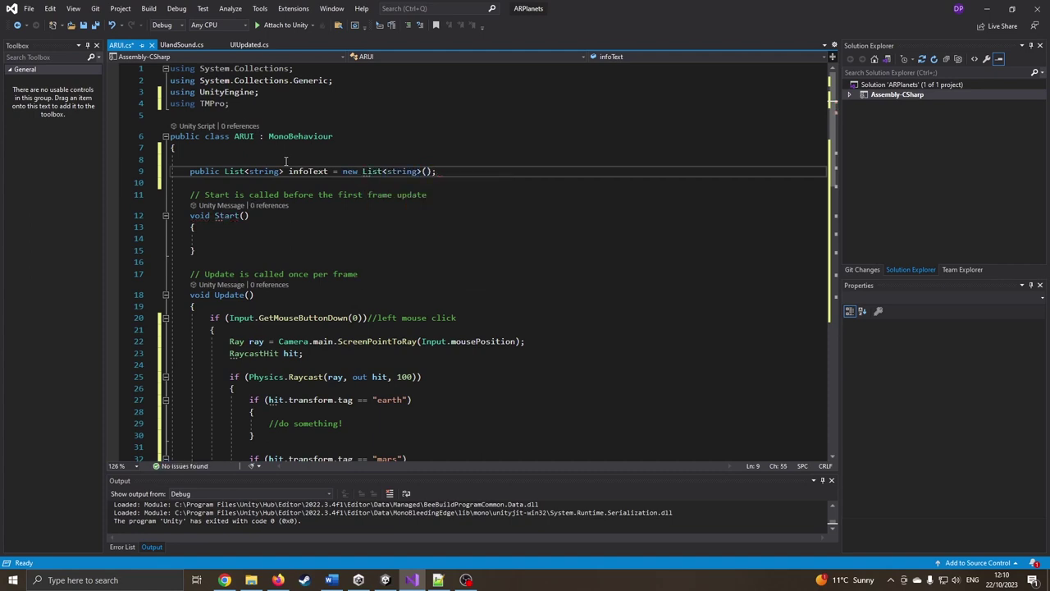
left_click_drag(437, 171, 332, 171)
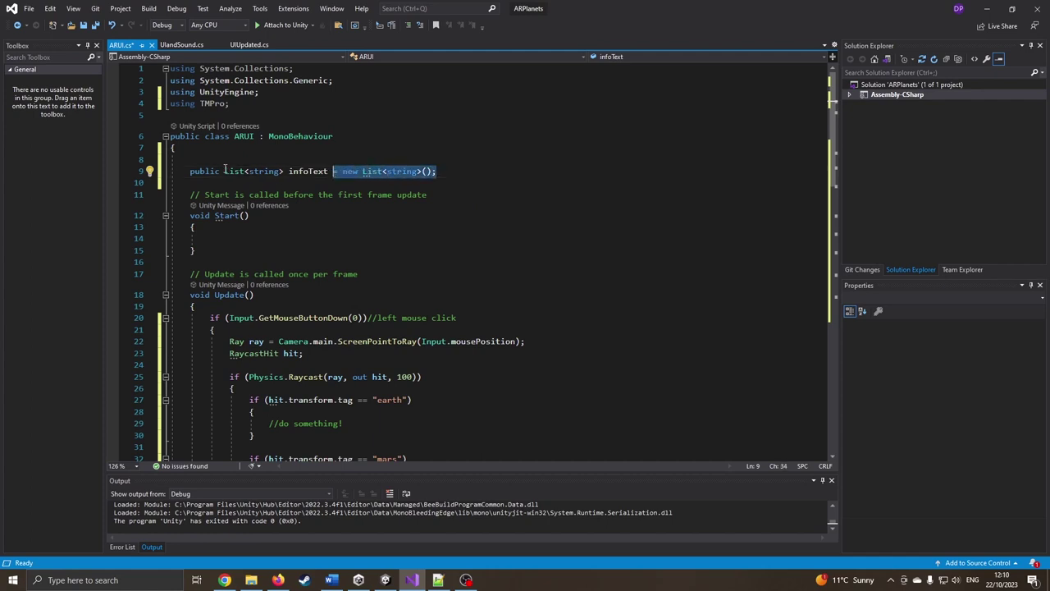
left_click(449, 171)
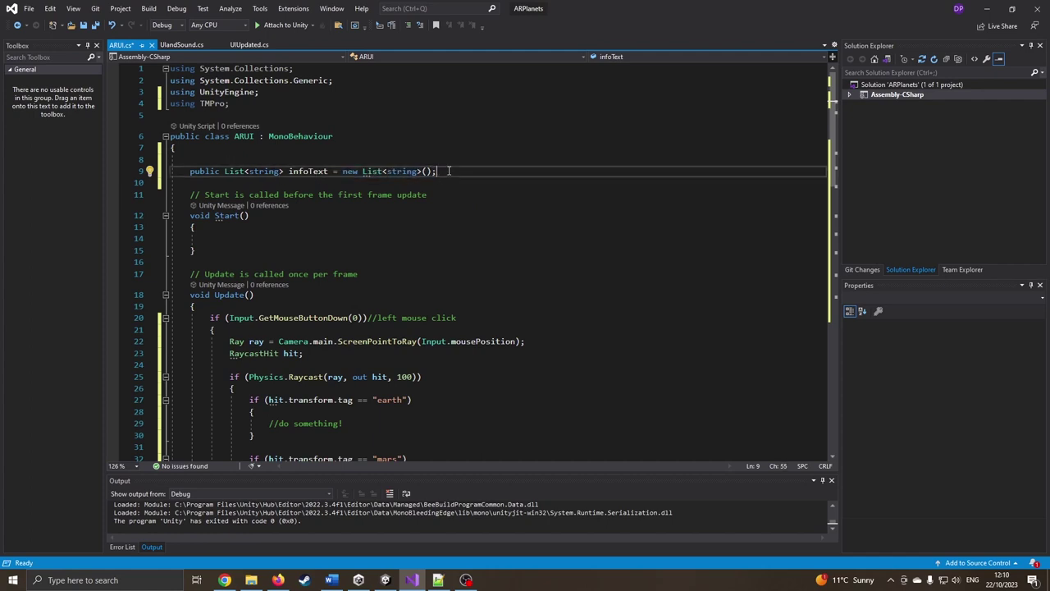
key("Return")
Declare a public List<AudioClip> infoAudio initialized to a new list.
type("public ")
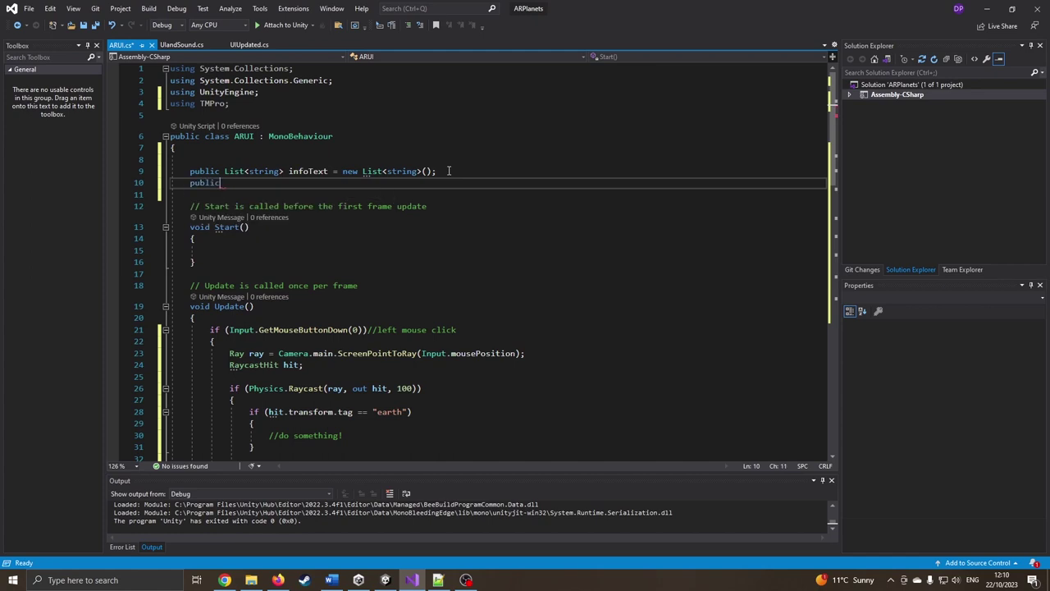
type("List")
type("<aud>")
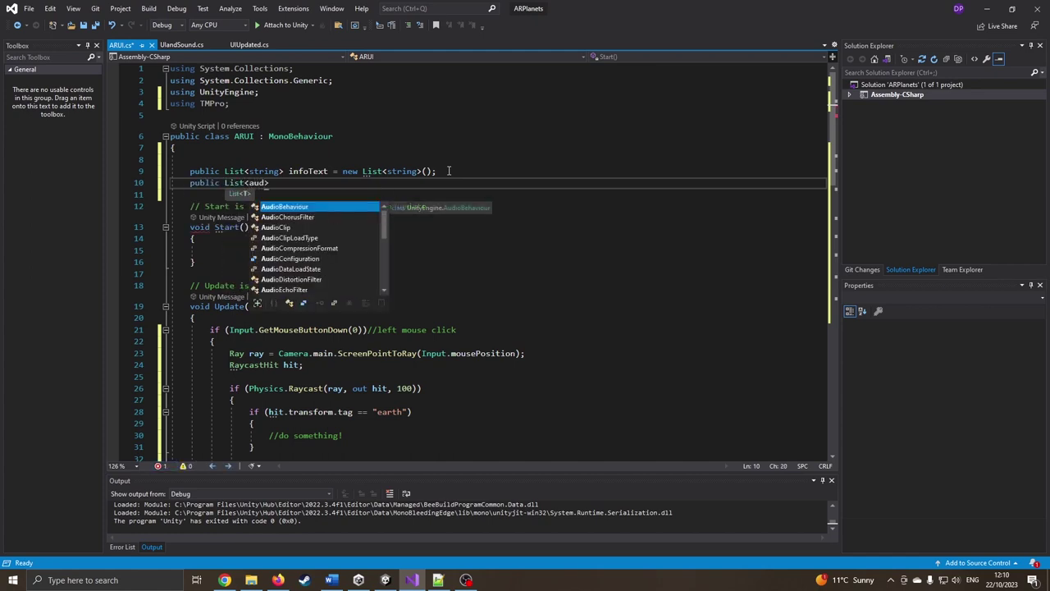
type("d")
key("Up")
key("Tab")
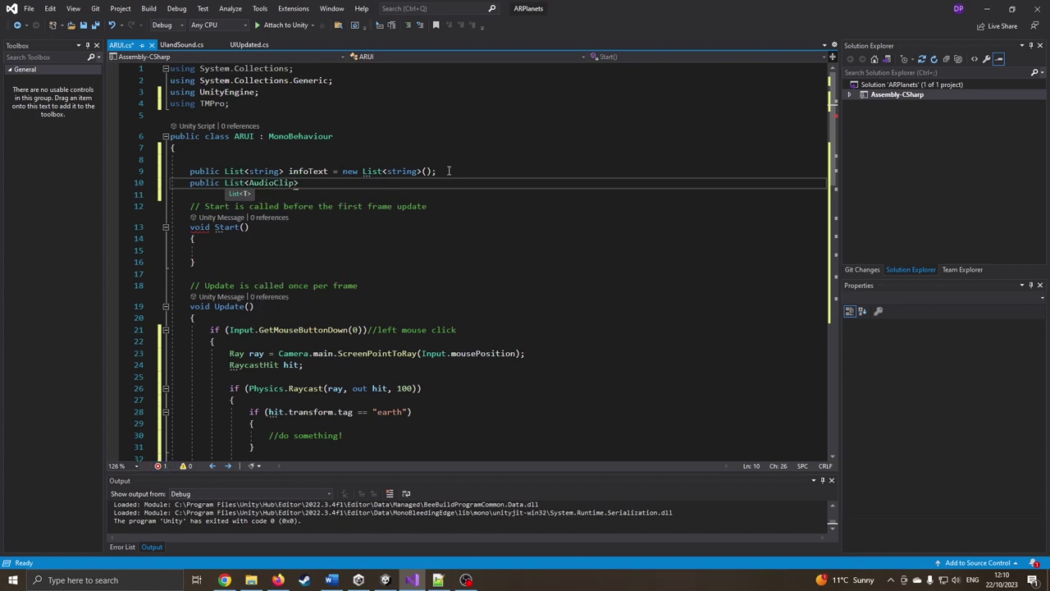
type("> info")
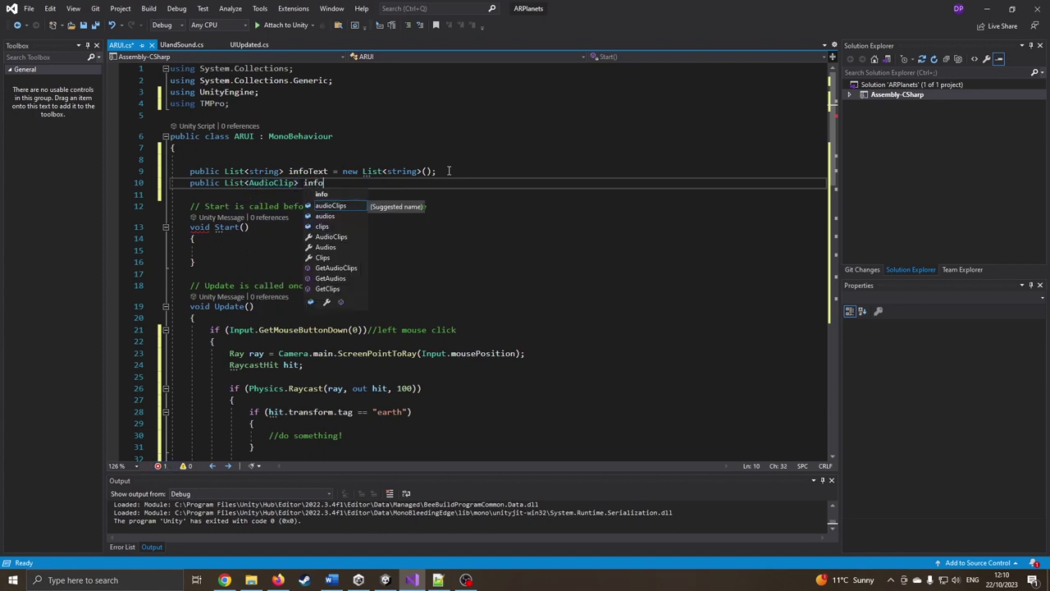
type("Audio =")
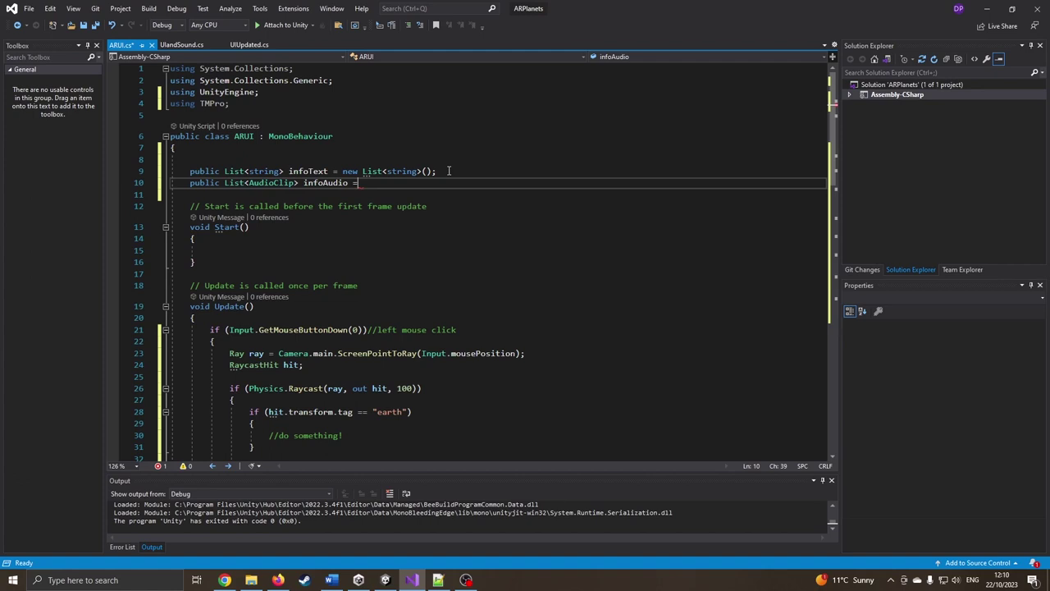
type(" new ")
type("L")
key("Tab")
type("()")
type(";")
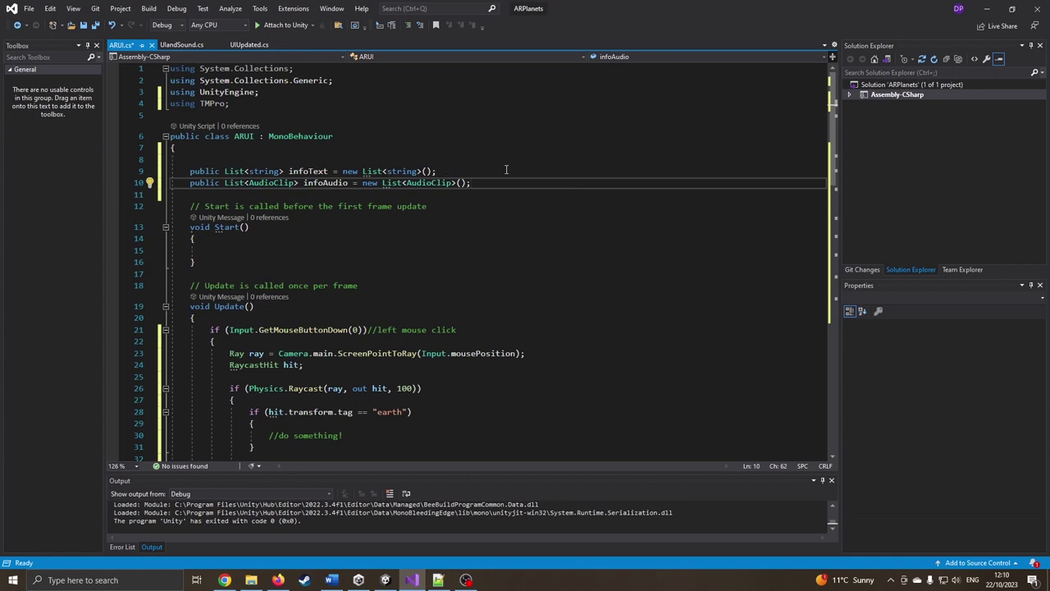
key("Return")
key("Return")
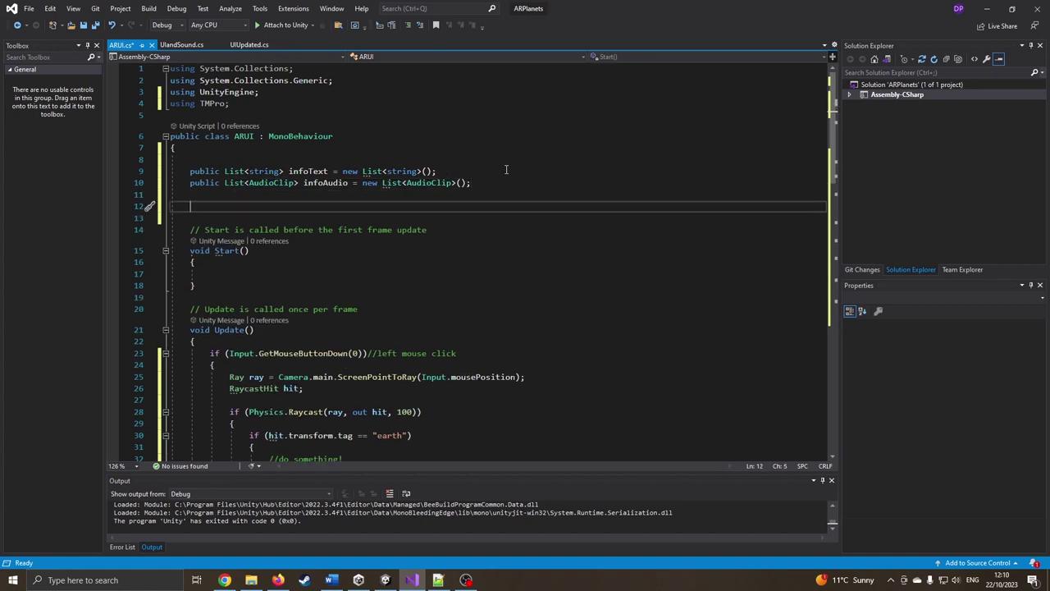
Declare a public Canvas field named canvas.
type("pub")
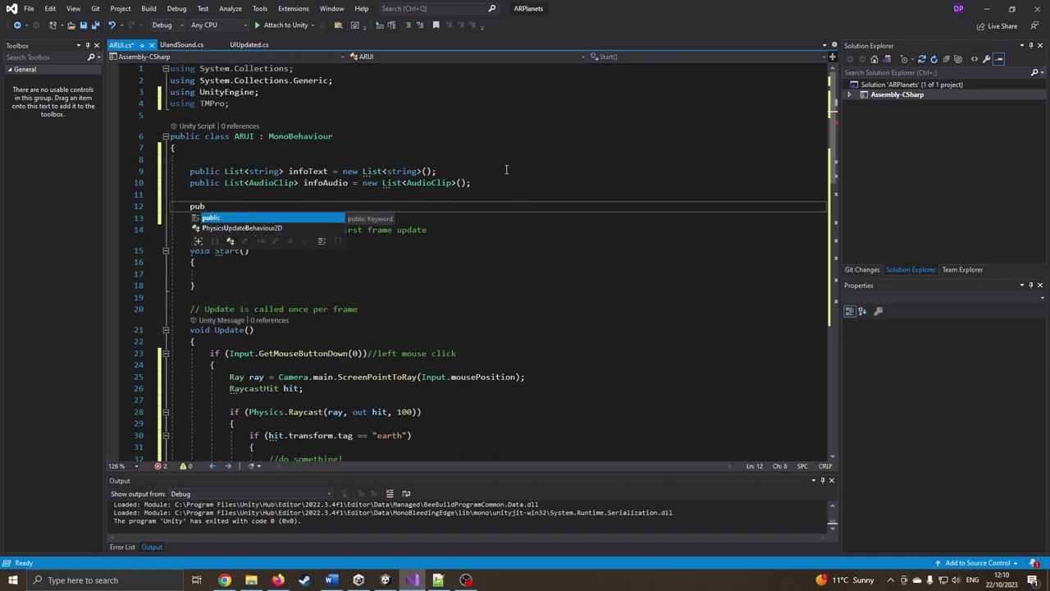
type("lic Can")
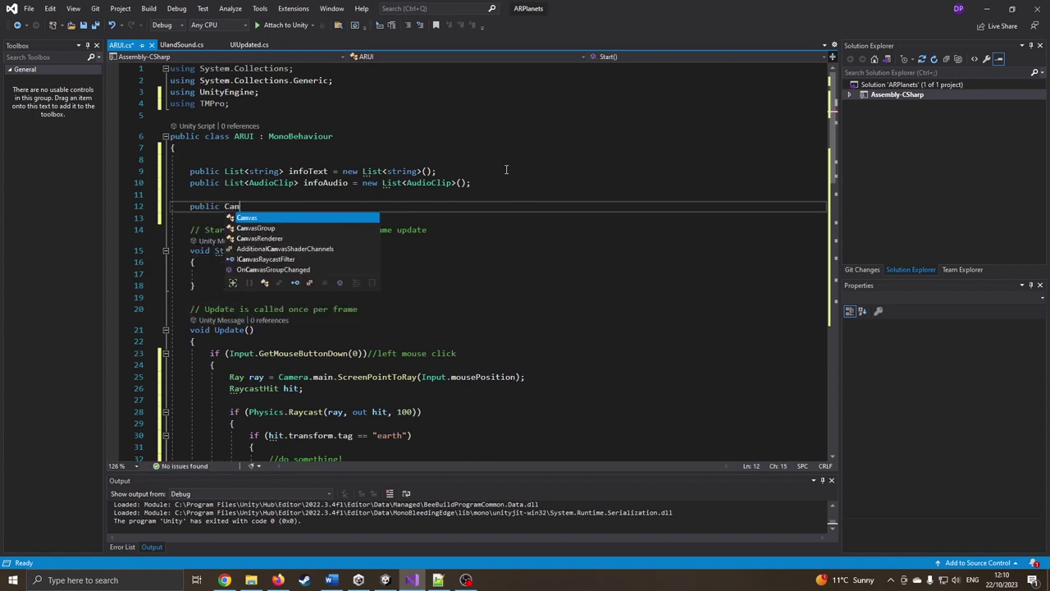
type("vas cn")
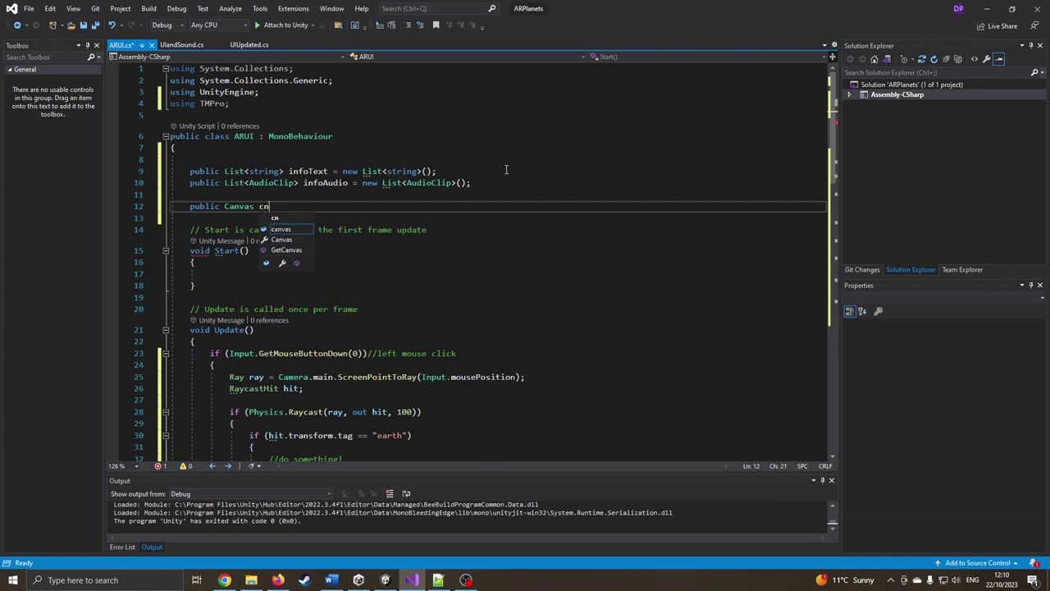
type("avas")
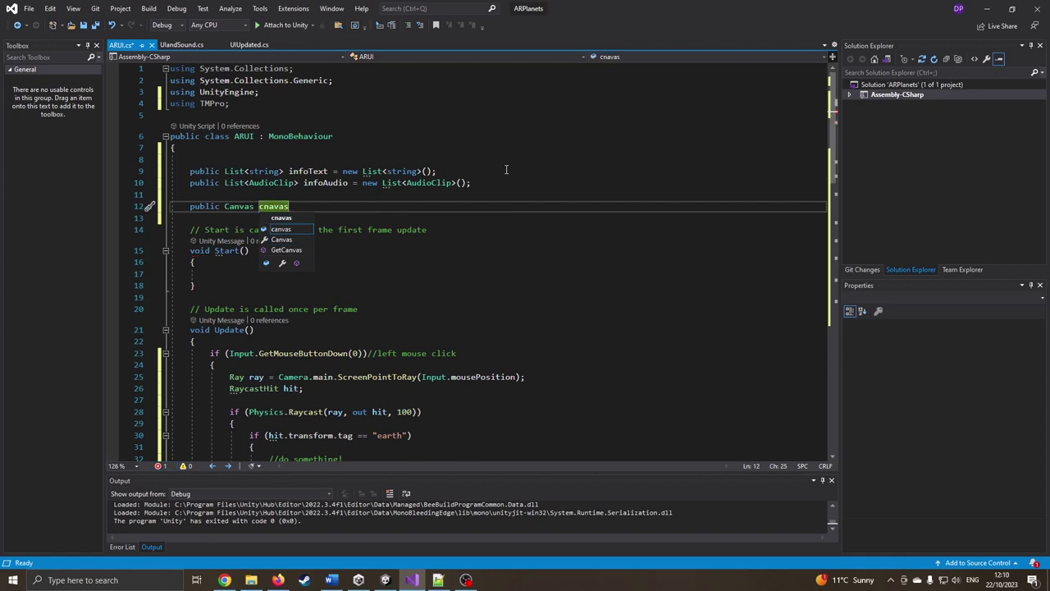
key("Tab")
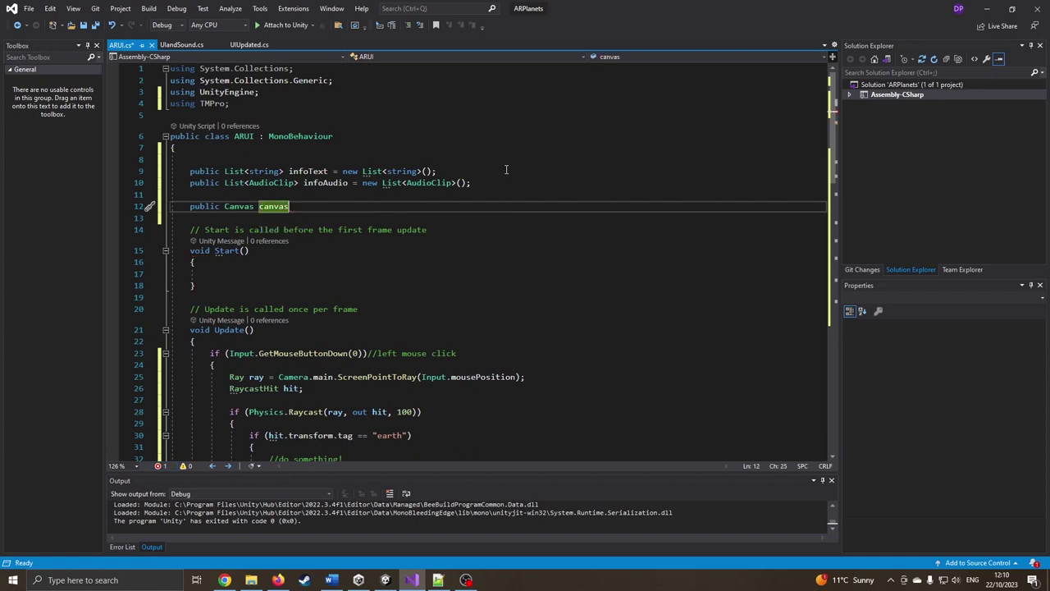
type(";")
key("Return")
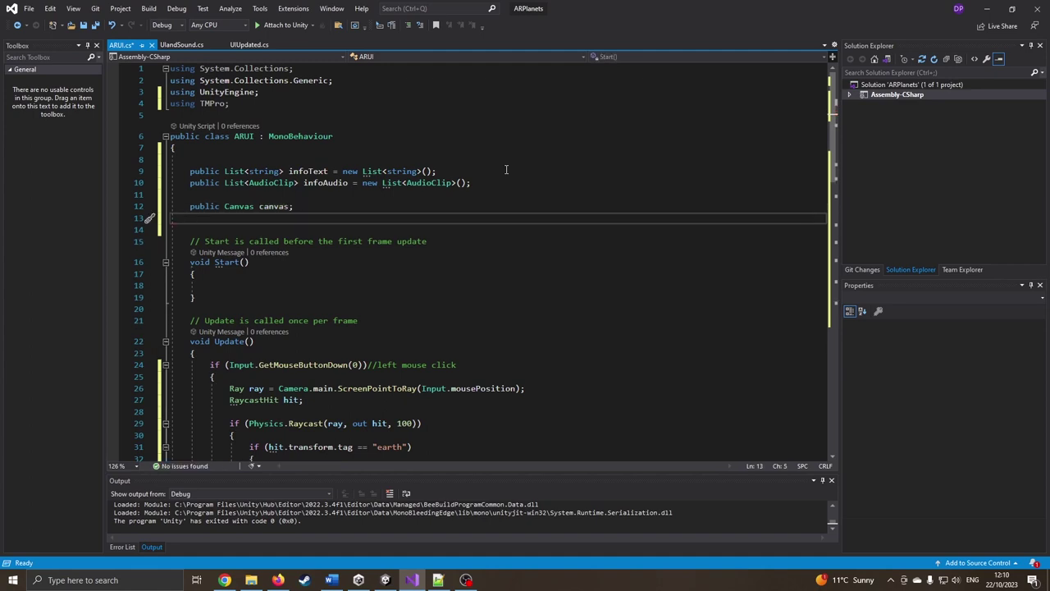
Declare a public TMP_Text field named infoBox.
type("p")
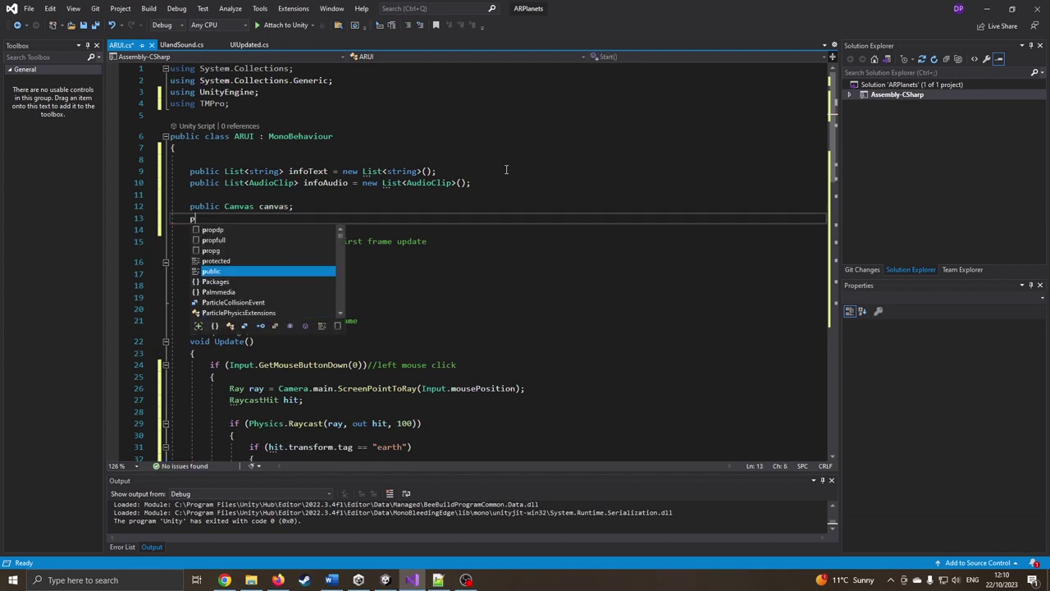
type("ublic TM")
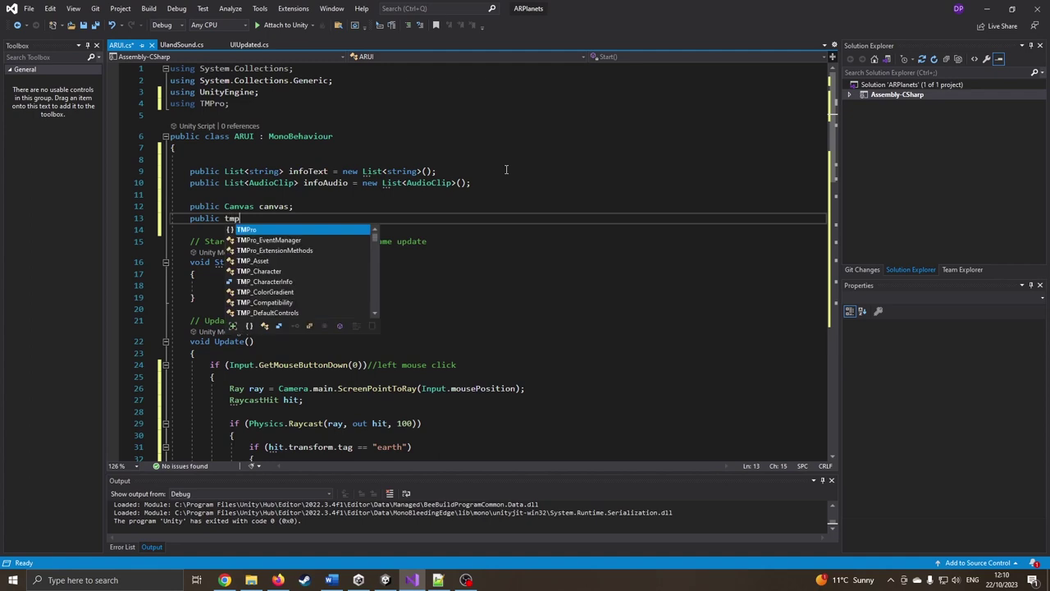
key("Tab")
key("BackSpace")
key("BackSpace")
type("_T")
key("Tab")
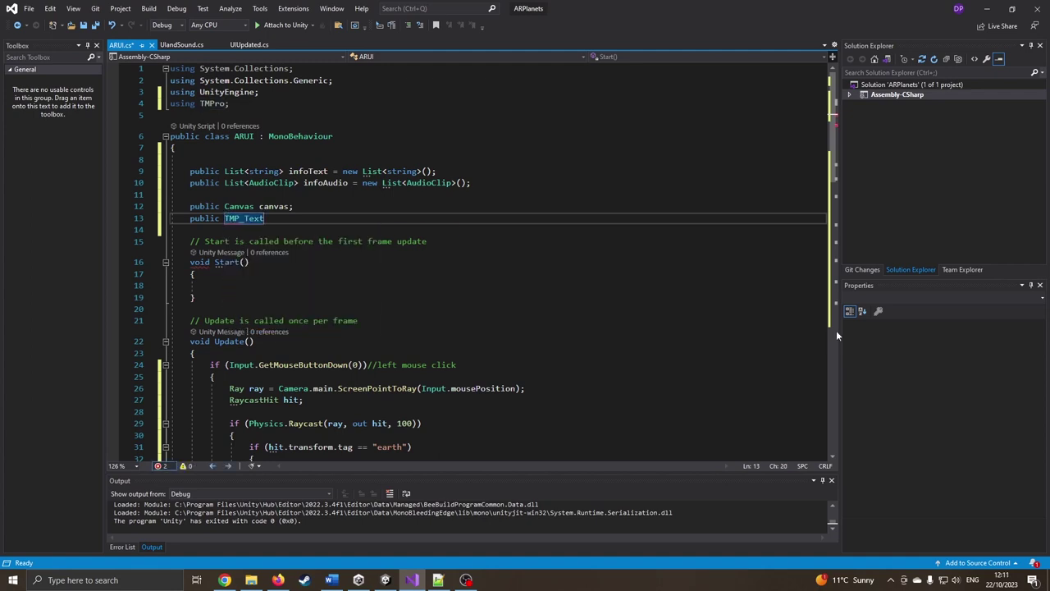
type("i")
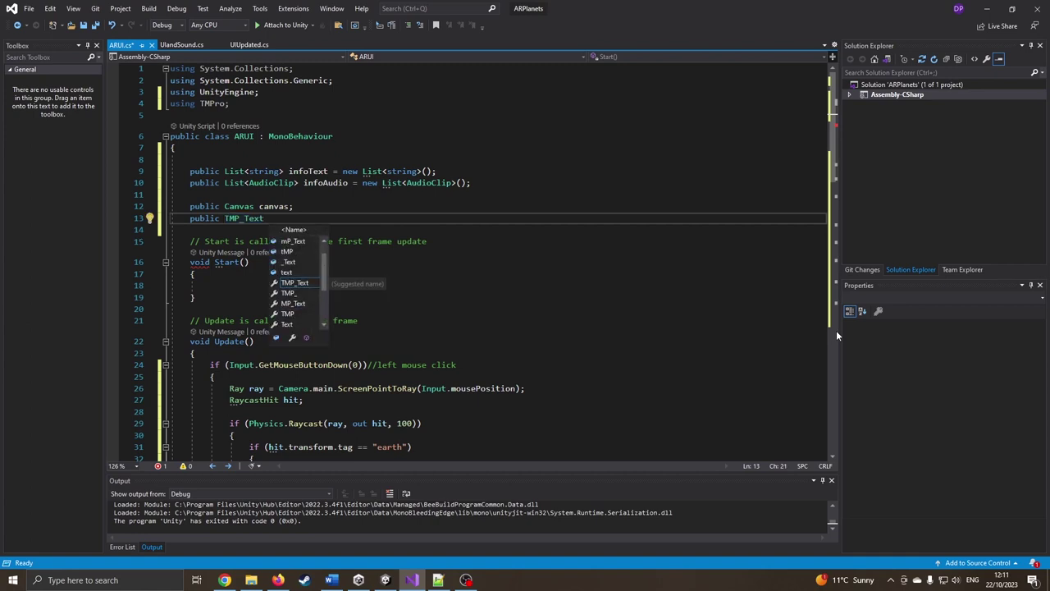
type("nfo")
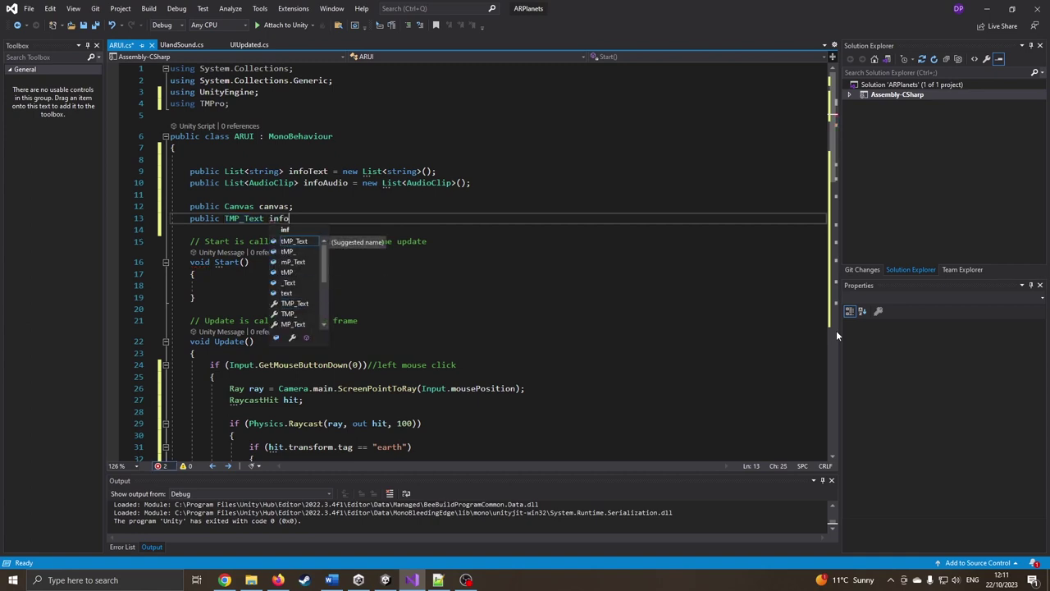
type("Box;")
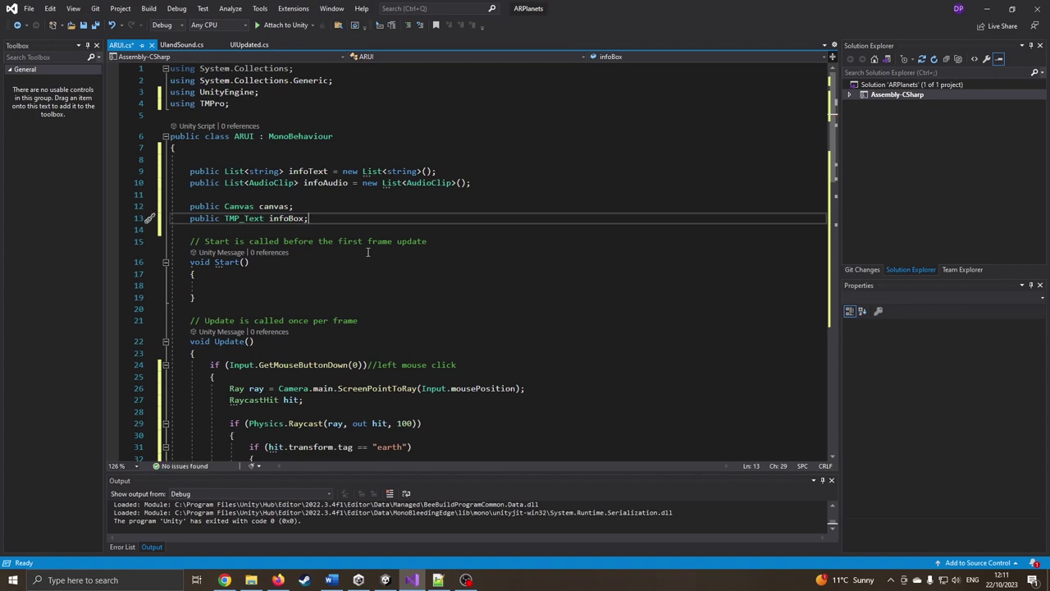
key("Return")
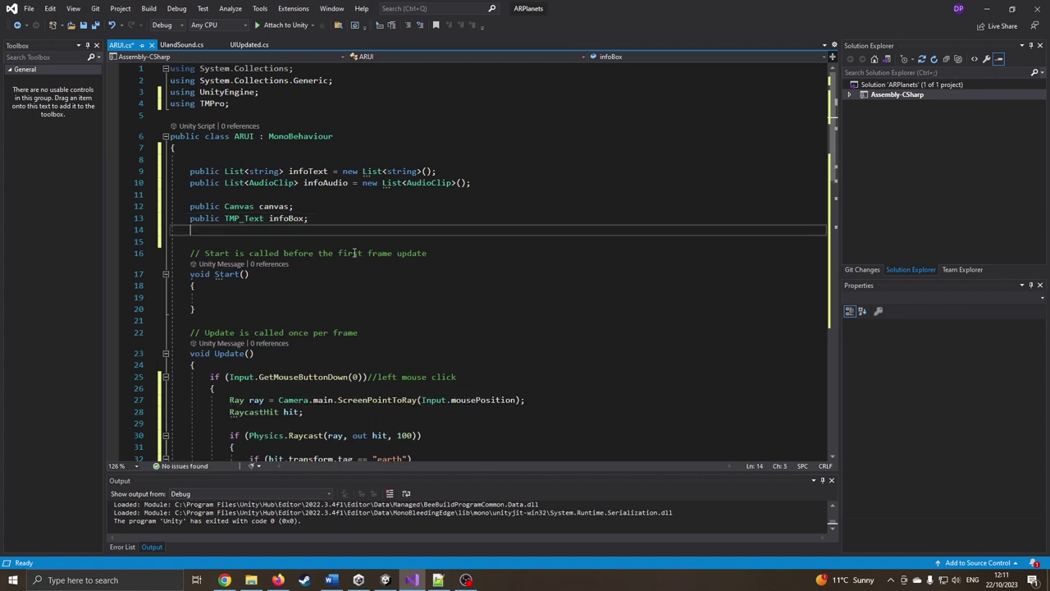
Declare an AudioSource audio field, comparing it with UIandSound's declaration.
key("Return")
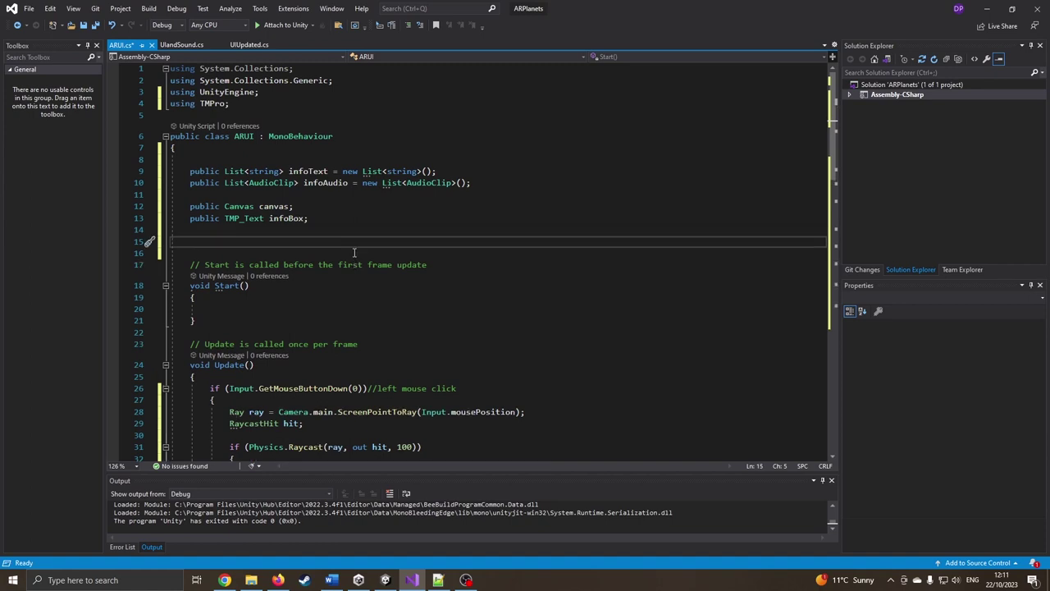
type("public au")
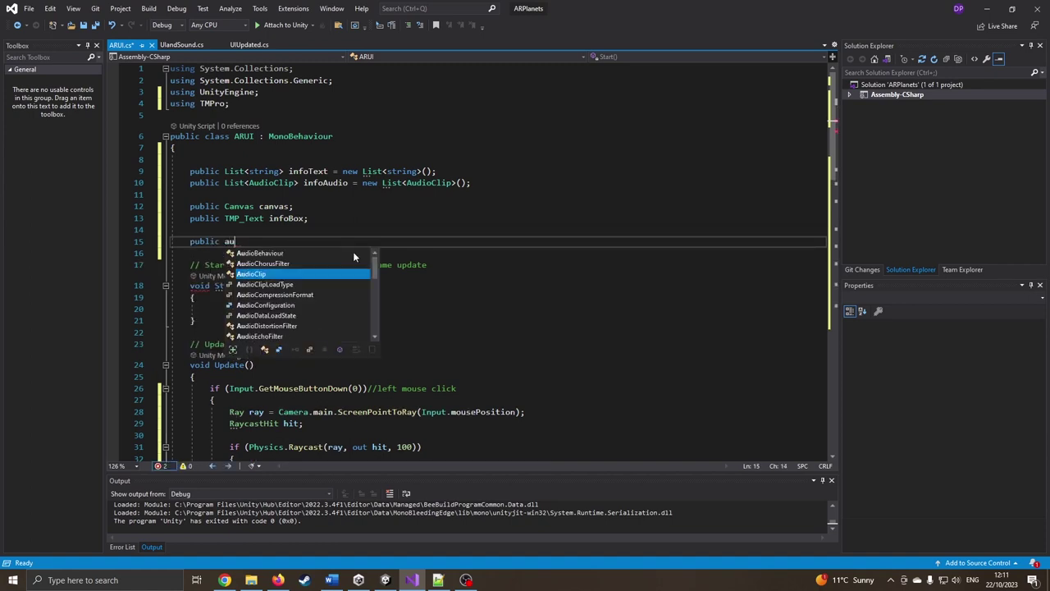
type("d")
key("Tab")
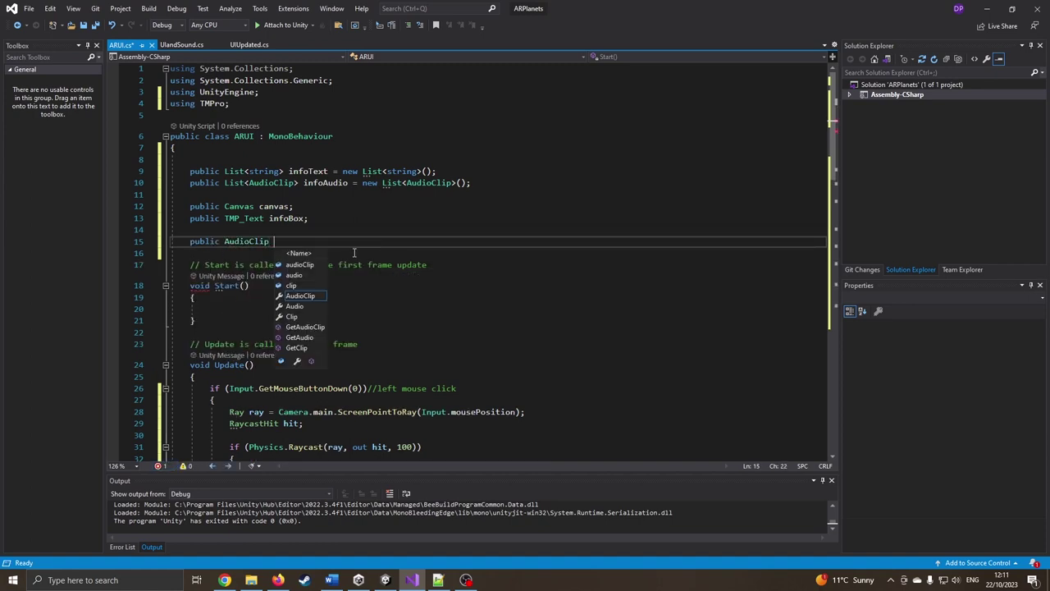
key("BackSpace")
key("BackSpace")
key("BackSpace")
key("BackSpace")
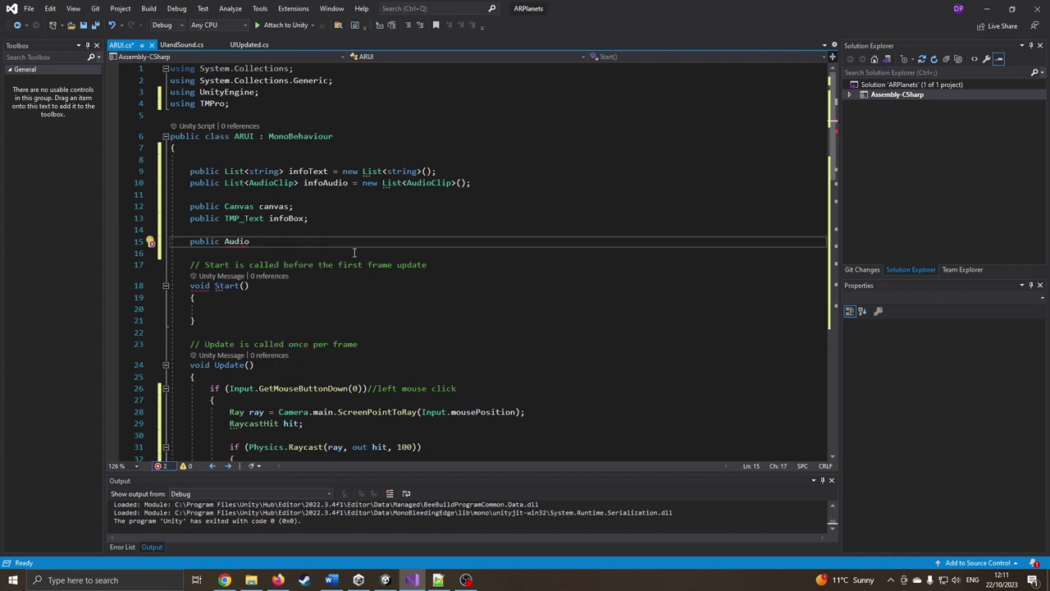
key("ctrl+shift+Left")
key("ctrl+shift+Left")
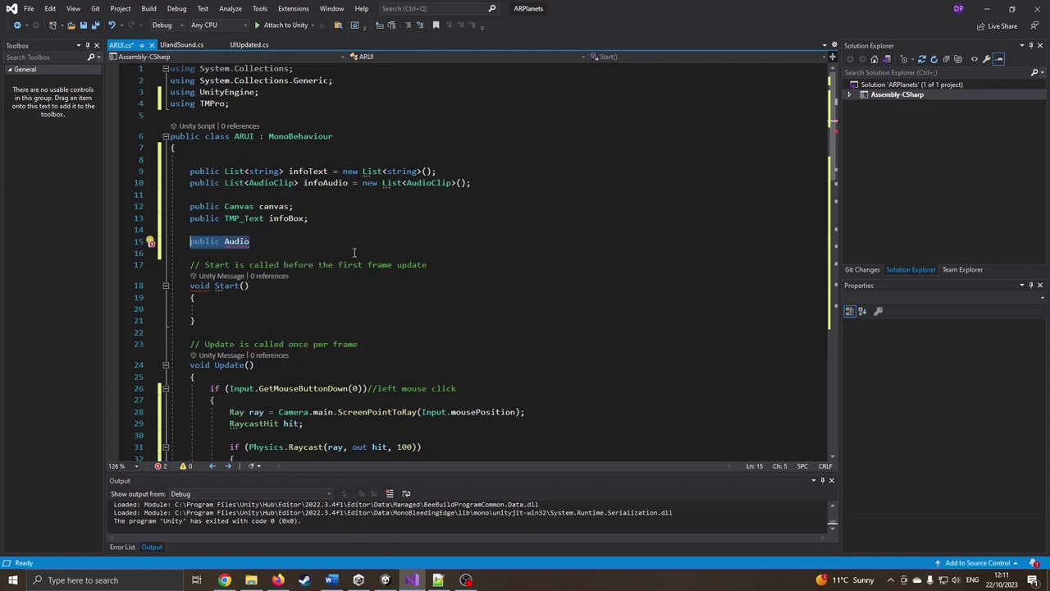
key("BackSpace")
type("Au")
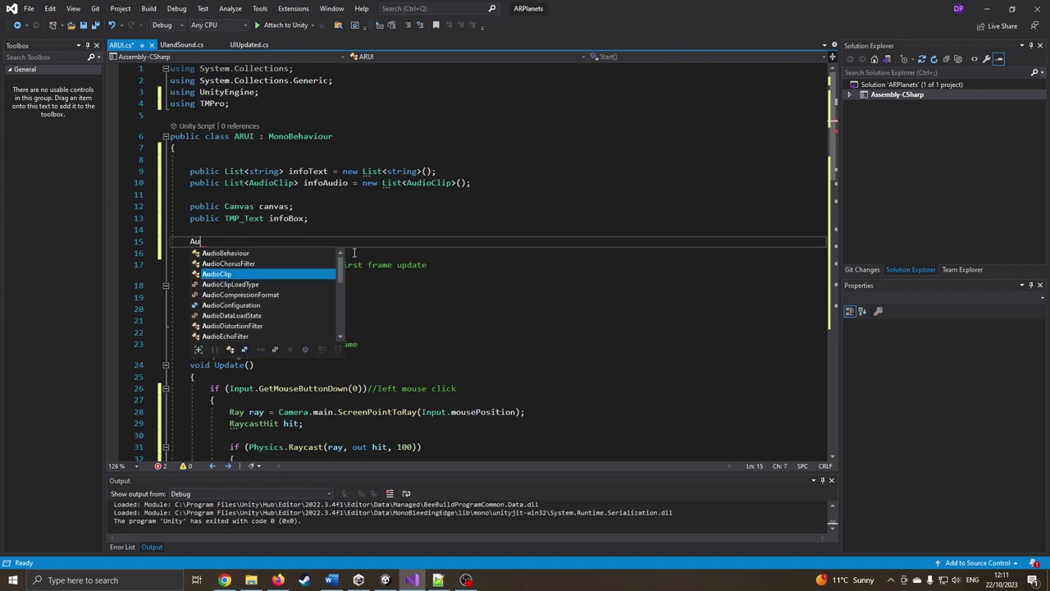
type("di")
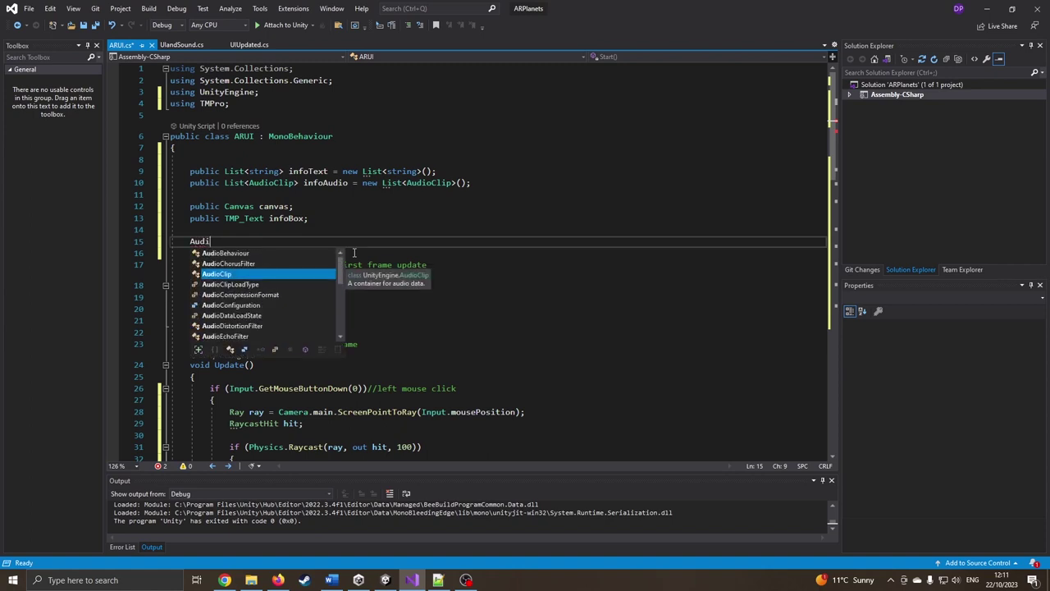
type("os")
key("Tab")
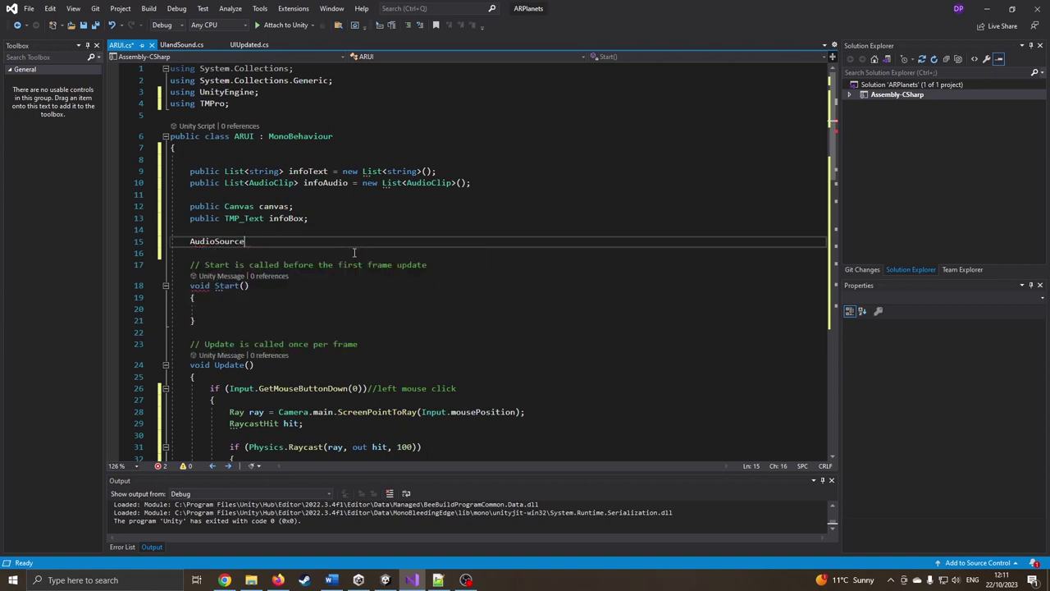
type(" audio")
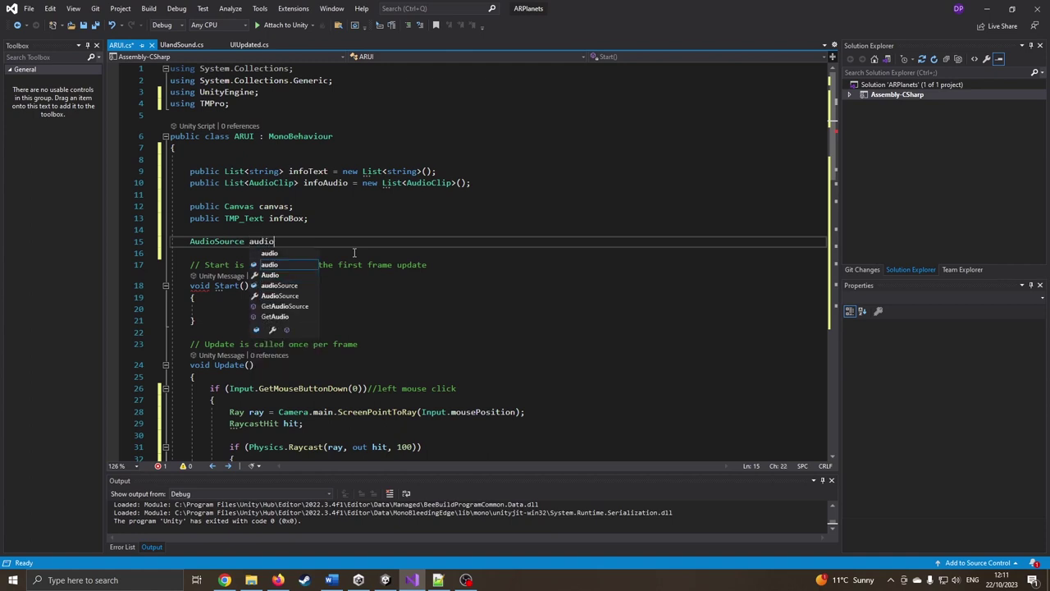
type(";")
left_click(182, 44)
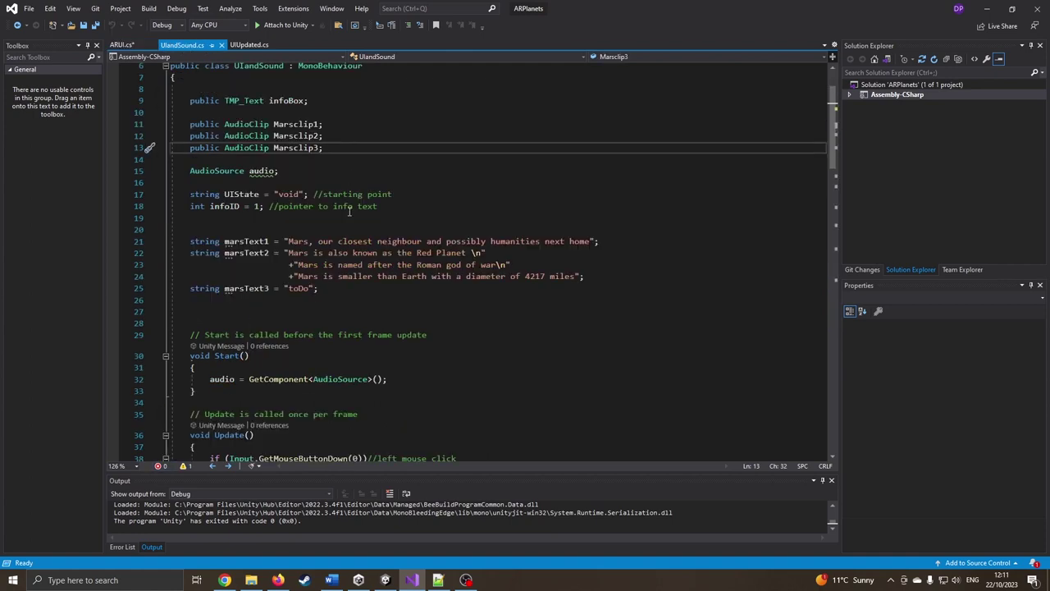
left_click_drag(283, 172, 190, 172)
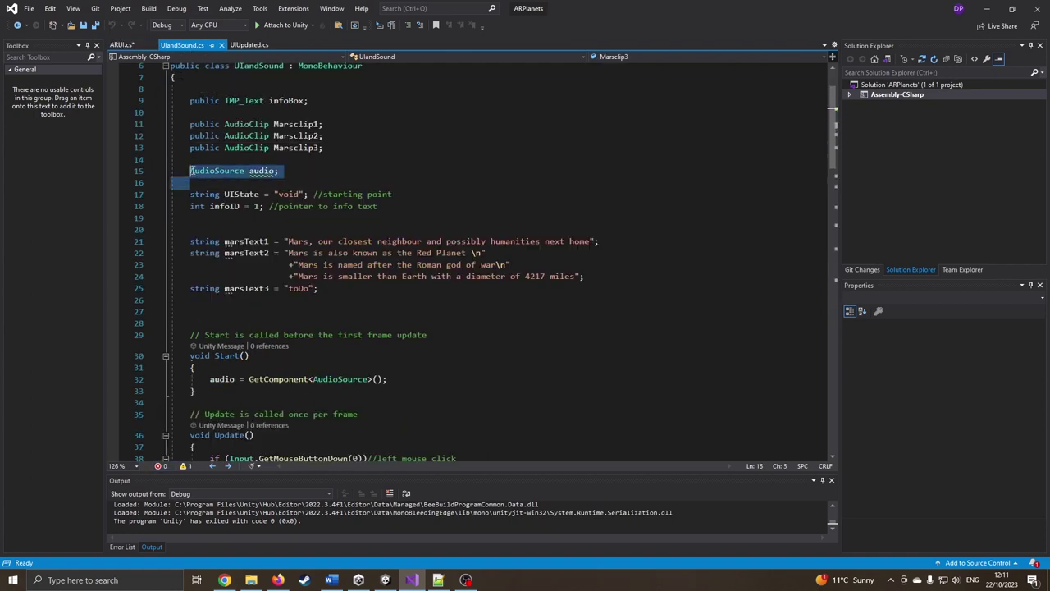
left_click(120, 44)
Add an int infoPointer field starting at -1.
key("Return")
key("Return")
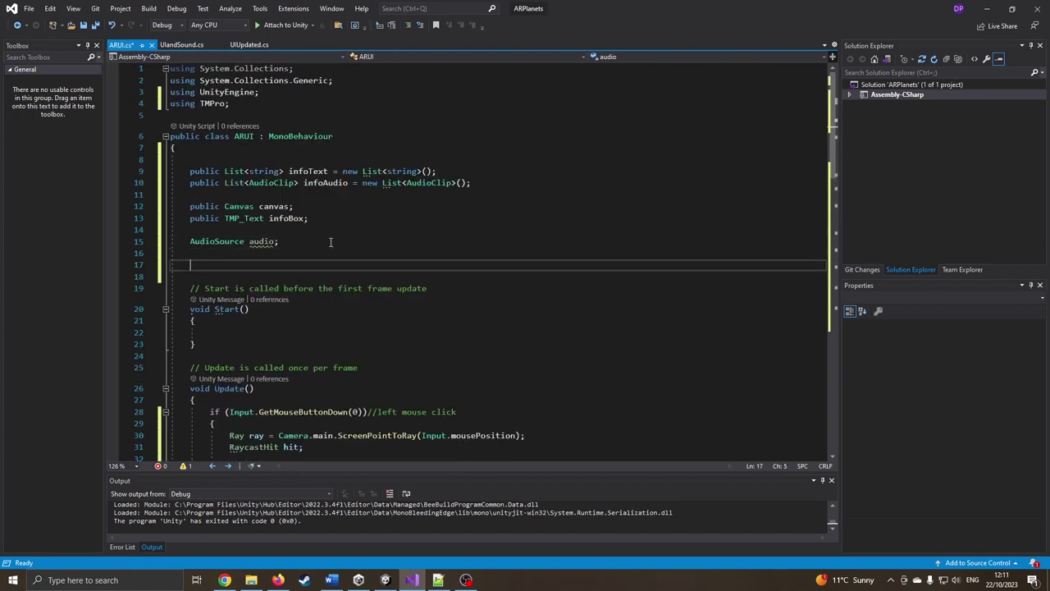
type("int ")
type("infoPointer = 0;")
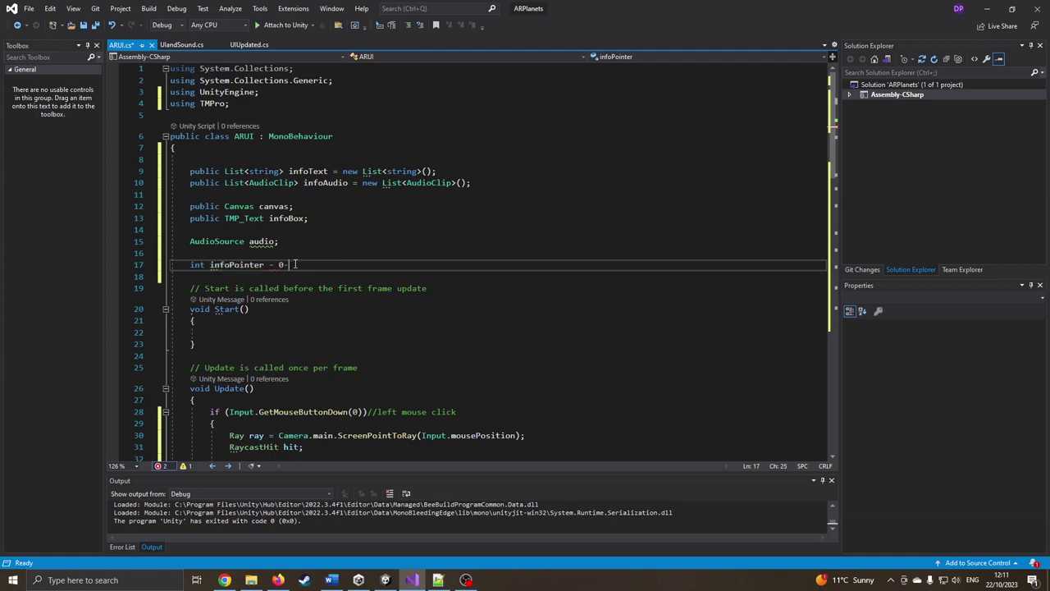
key("BackSpace")
type("=")
key("BackSpace")
type("1")
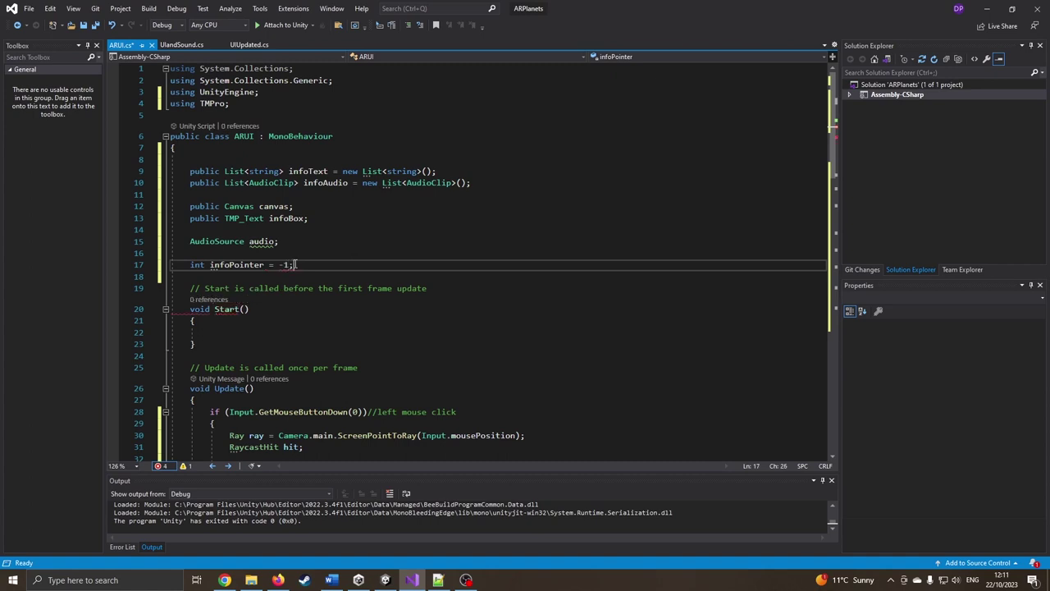
type(";")
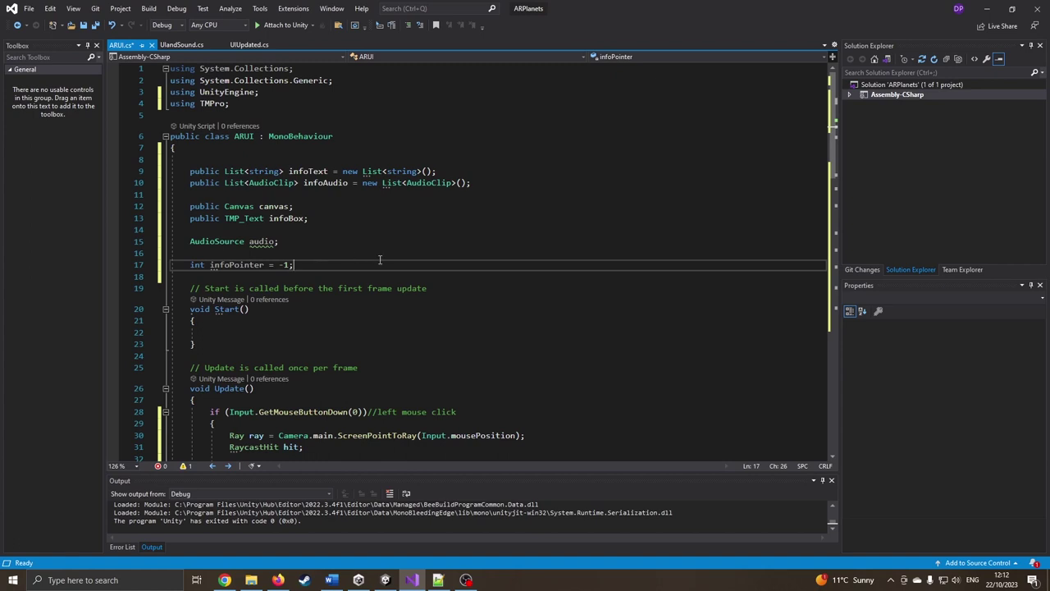
Save the ARUI script and scroll through it.
key("ctrl+s")
scroll(380, 260, "down", 3)
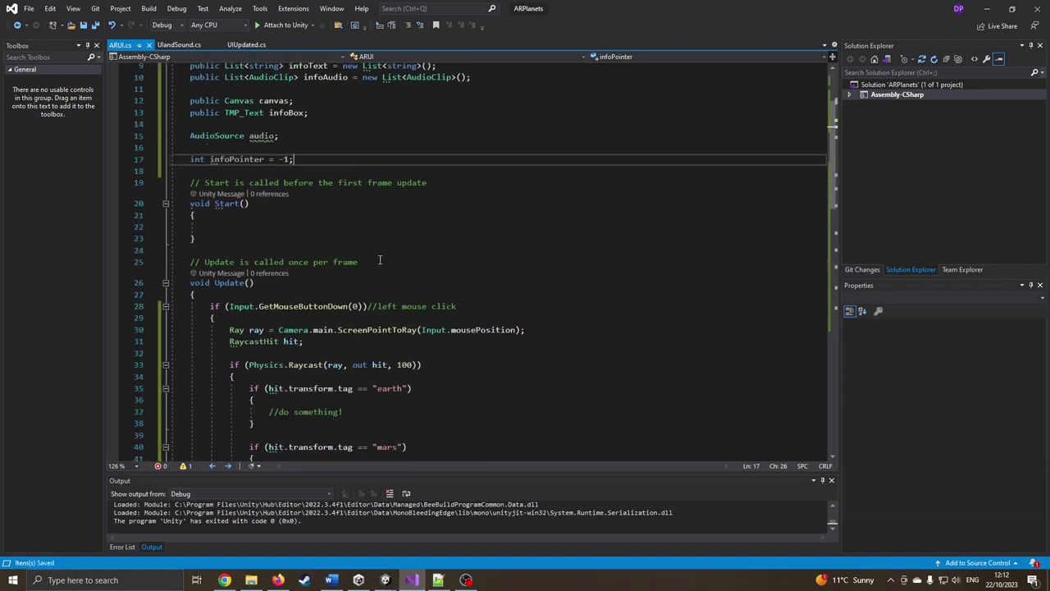
scroll(380, 261, "down", 3)
scroll(380, 260, "down", 5)
scroll(380, 260, "down", 6)
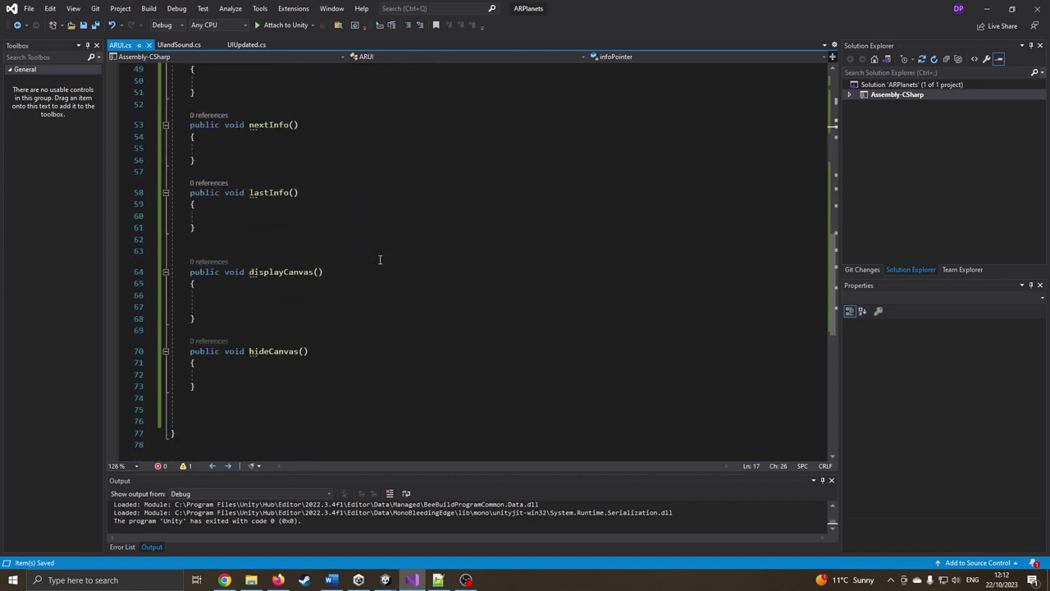
mouse_move(385, 580)
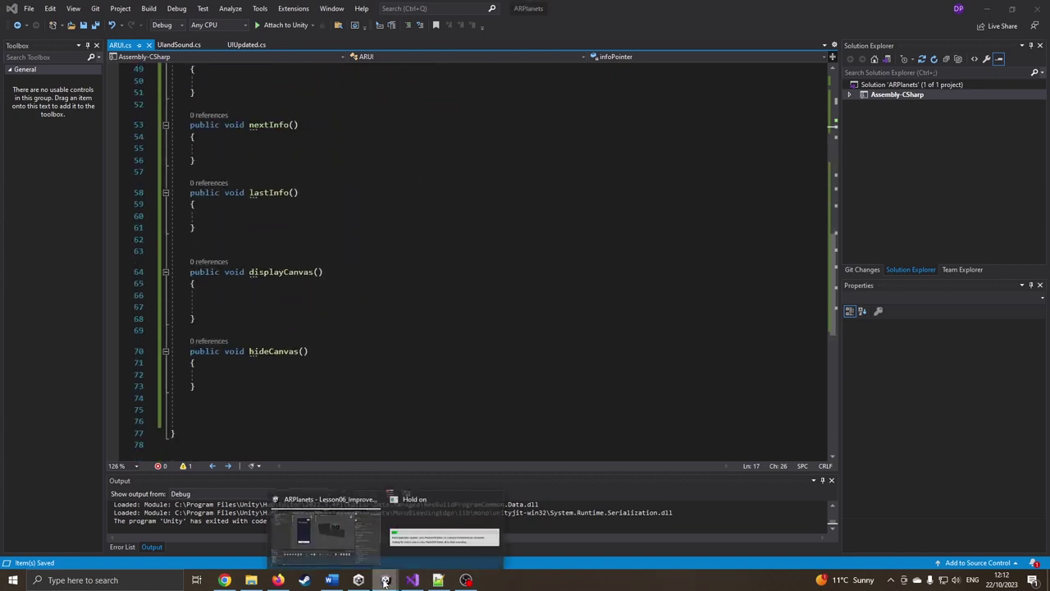
In Unity, remove the old UI Updated script from XR Origin.
left_click(319, 531)
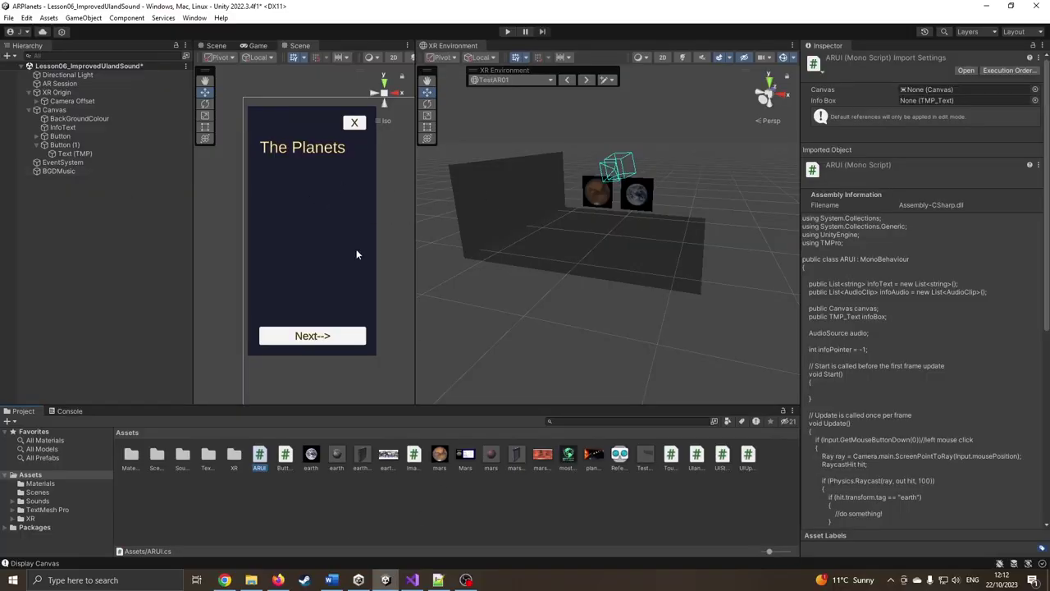
left_click(56, 92)
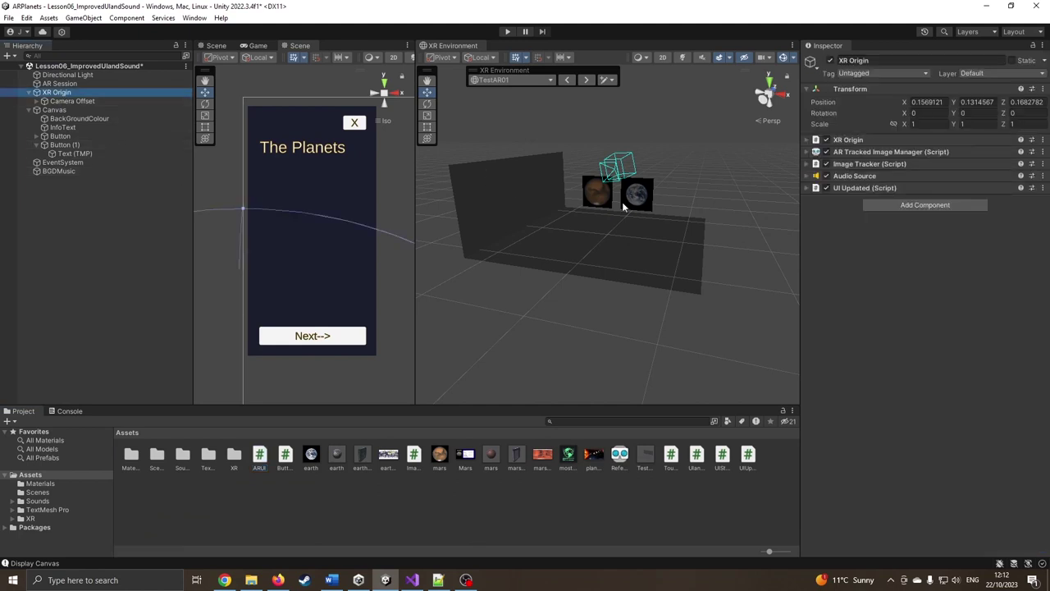
left_click(1043, 188)
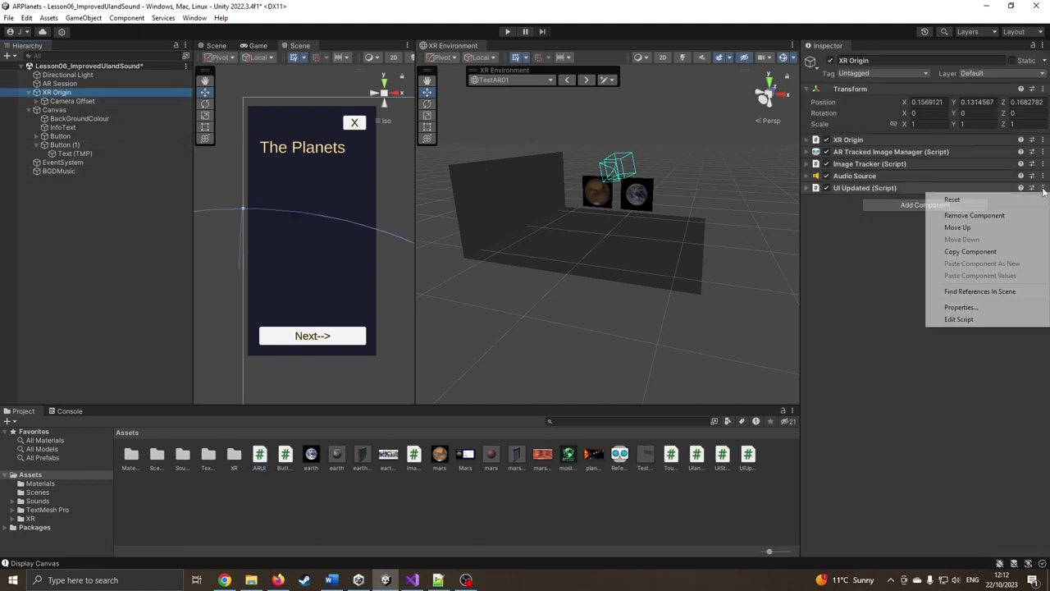
left_click(974, 215)
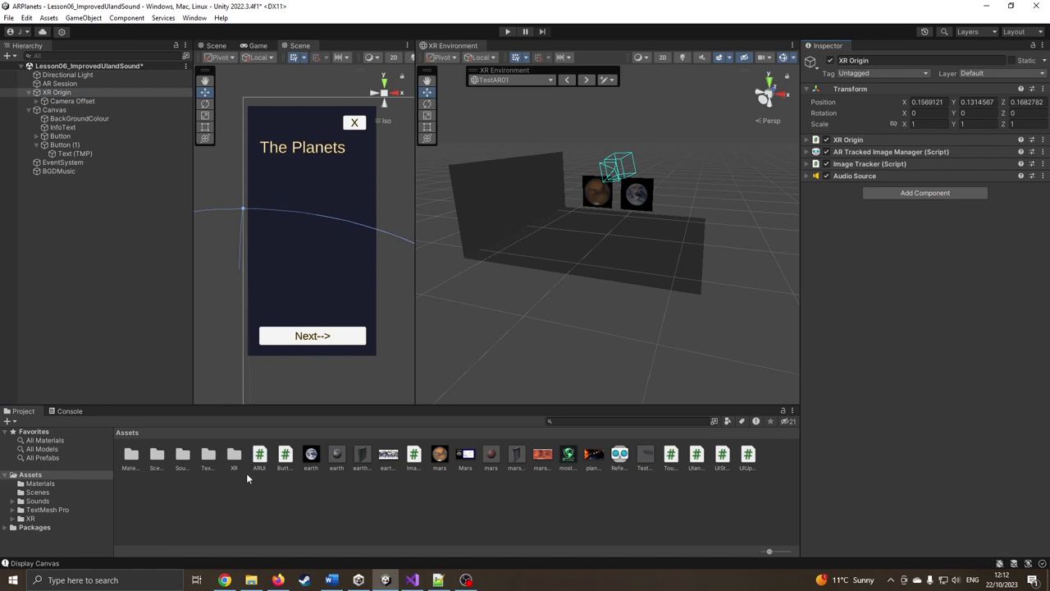
Attach ARUI to XR Origin and assign Canvas and InfoText to its Canvas and Info Box fields.
left_click_drag(260, 456, 805, 391)
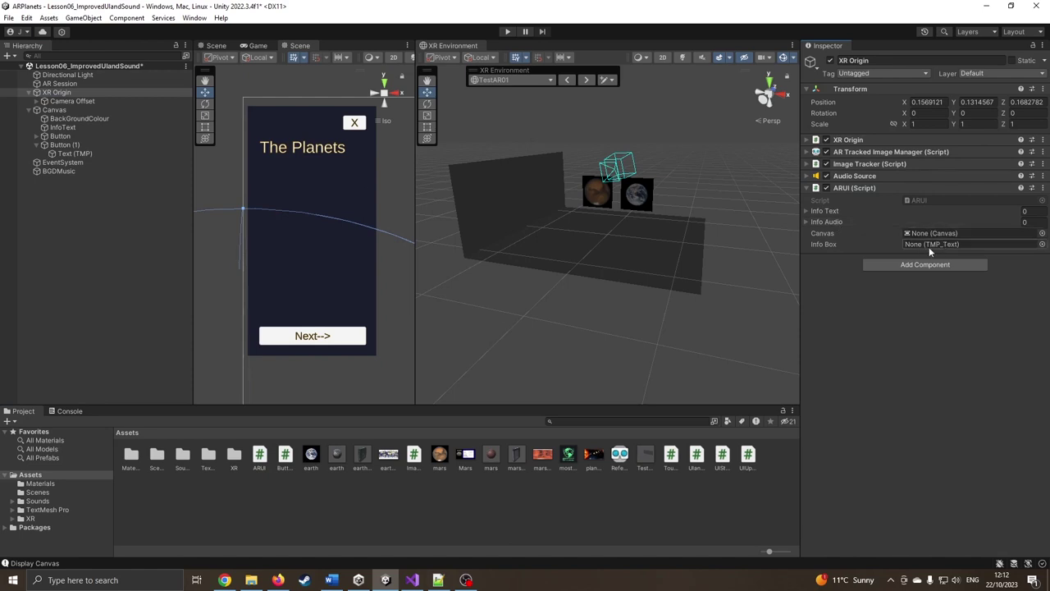
left_click_drag(55, 109, 936, 234)
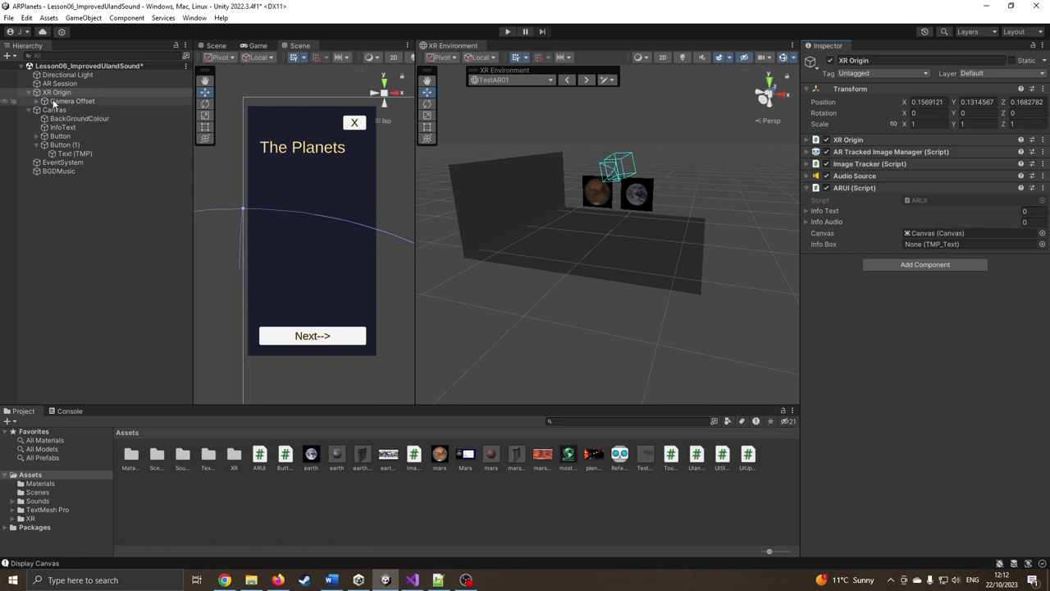
left_click_drag(66, 129, 964, 244)
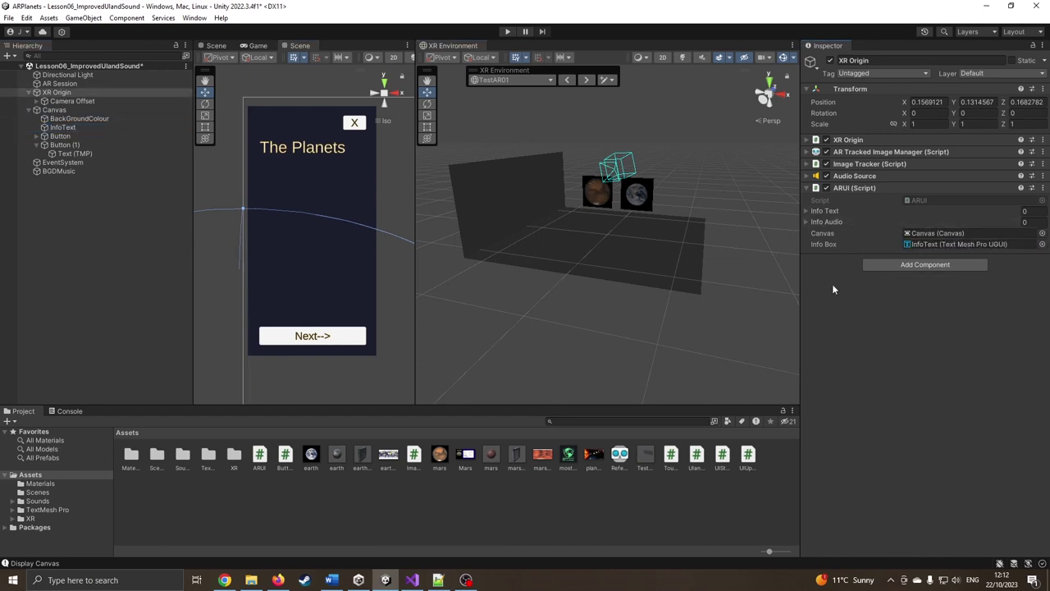
List the Sounds folder's clips, review the planet-fact notes, then reselect XR Origin.
double_click(182, 457)
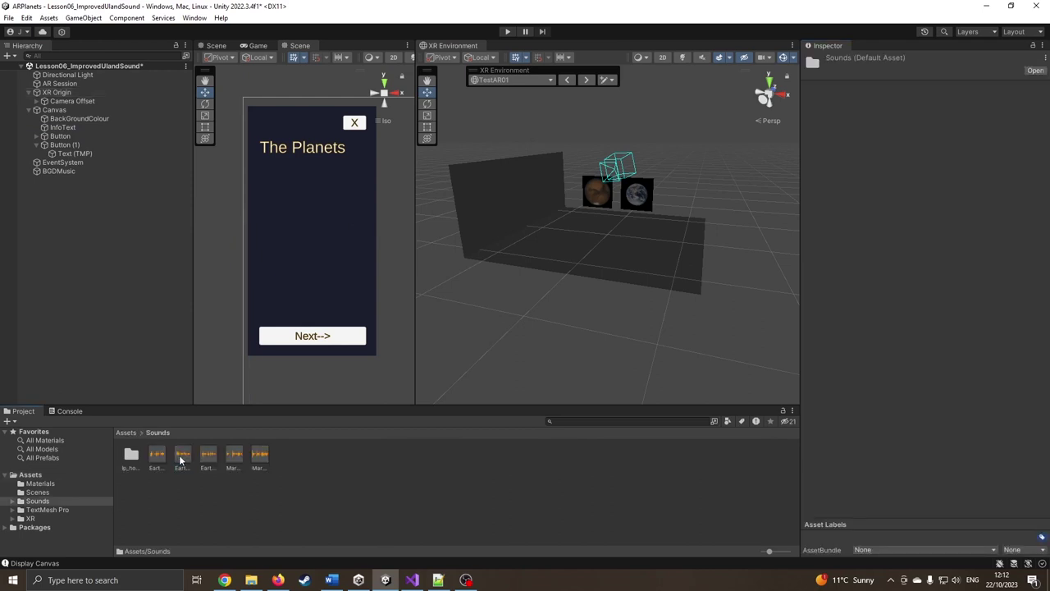
left_click_drag(767, 555, 758, 556)
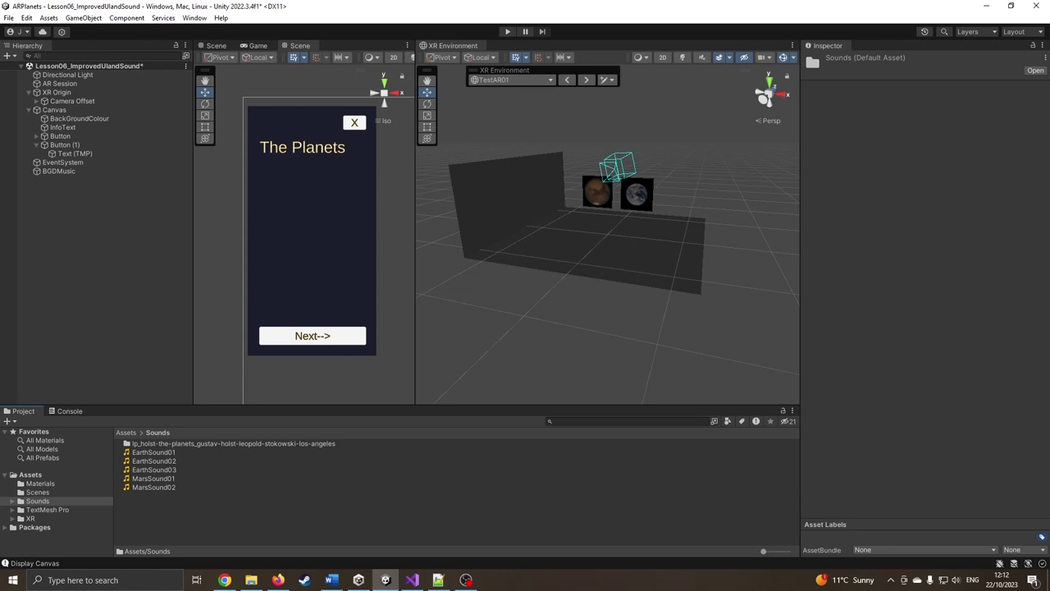
key("alt+Tab")
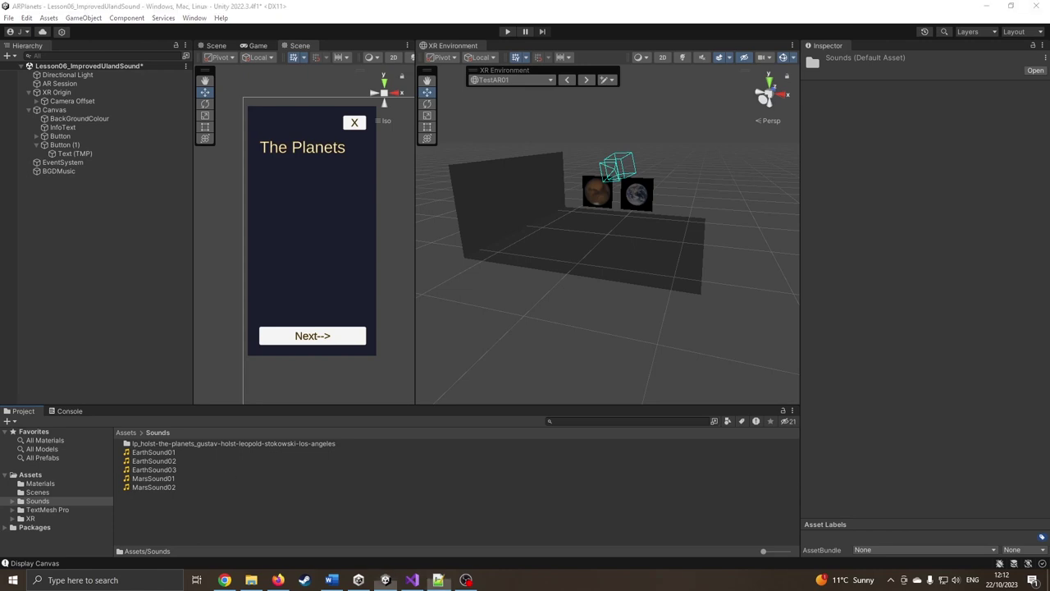
left_click_drag(973, 96, 690, 85)
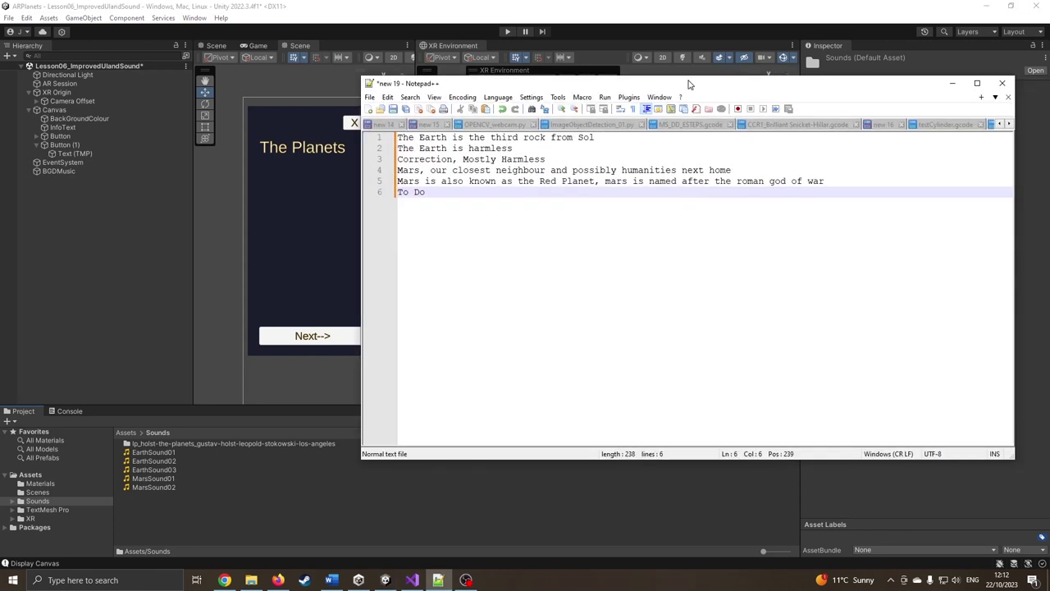
key("alt+Tab")
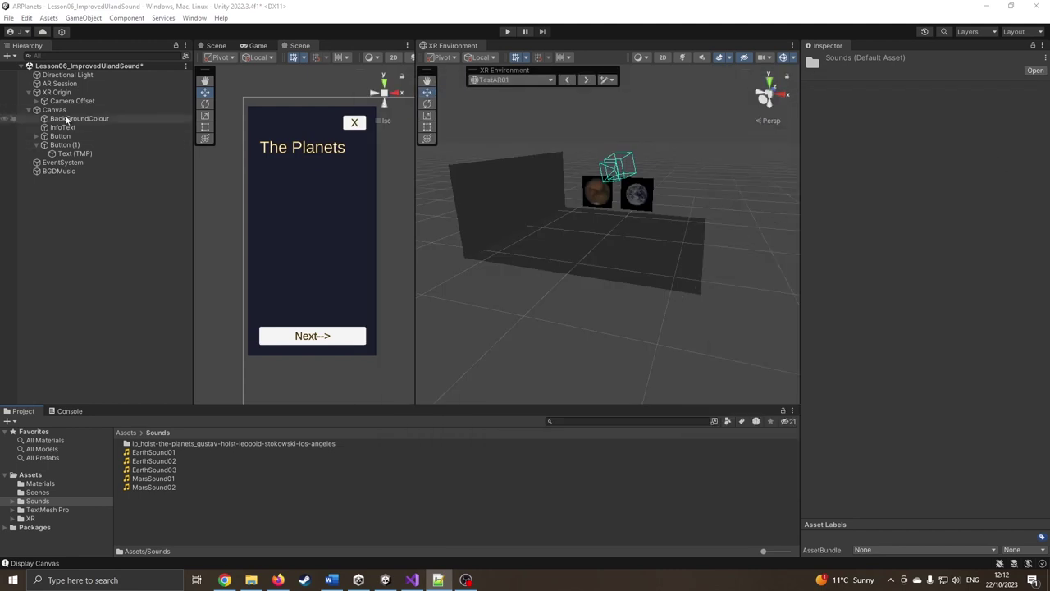
mouse_move(54, 109)
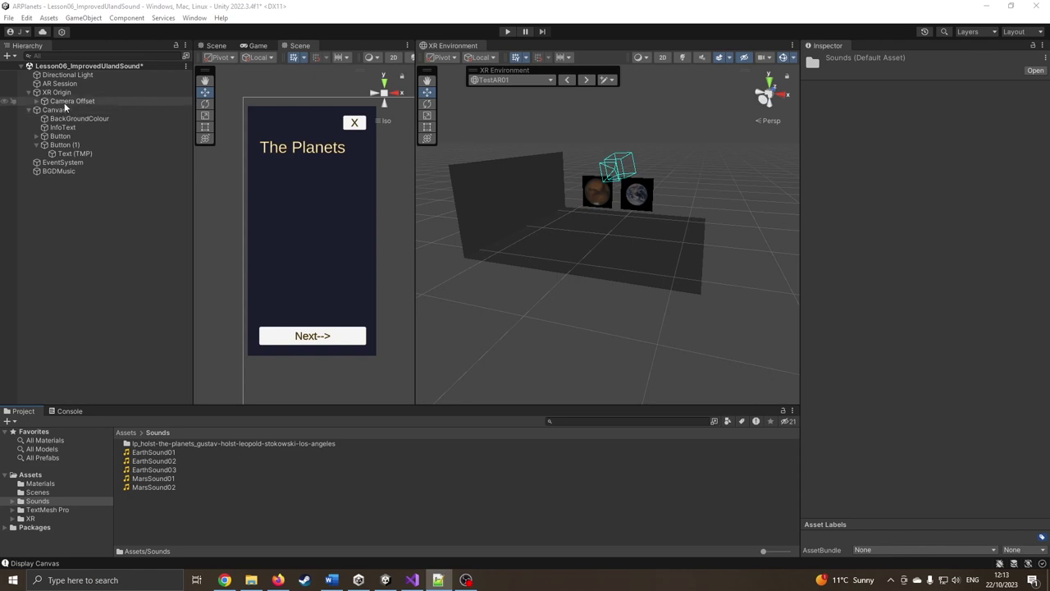
left_click(59, 92)
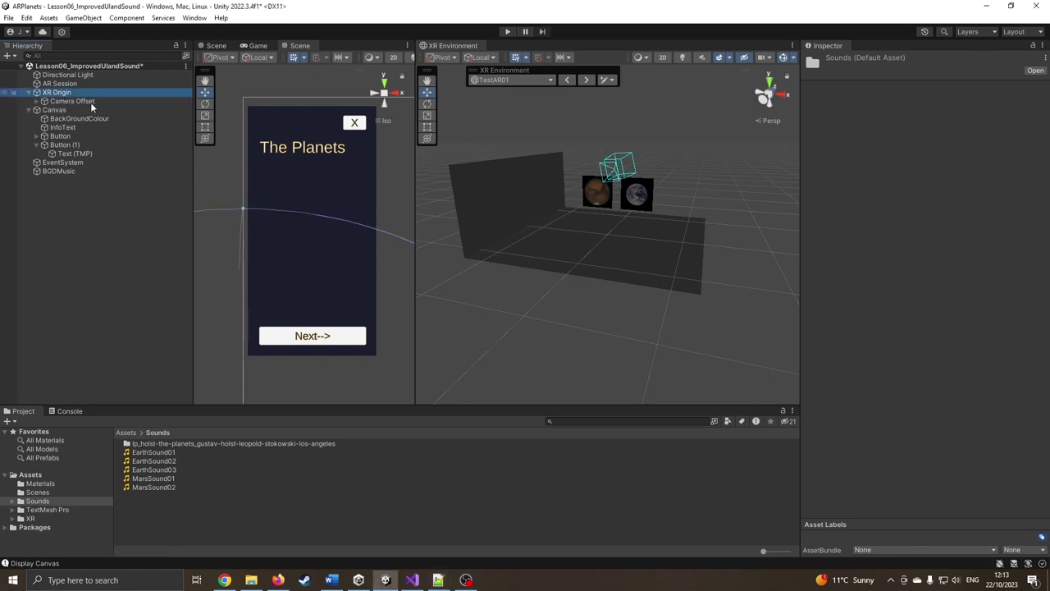
Add three Earth facts to Info Text: third rock from Sol, Earth is harmless, Mostly Harmless.
left_click(806, 210)
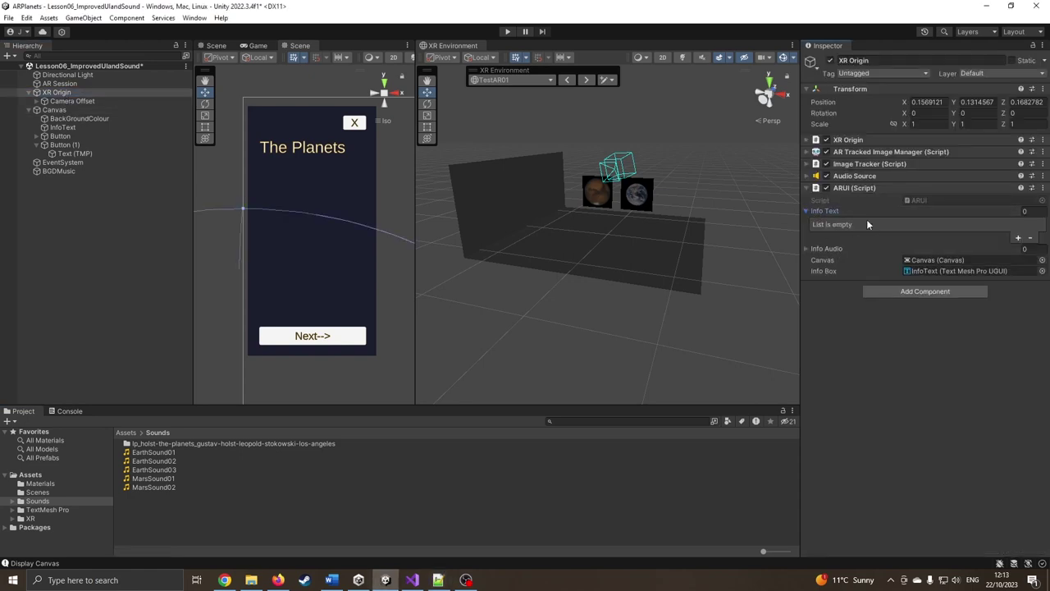
left_click(1018, 237)
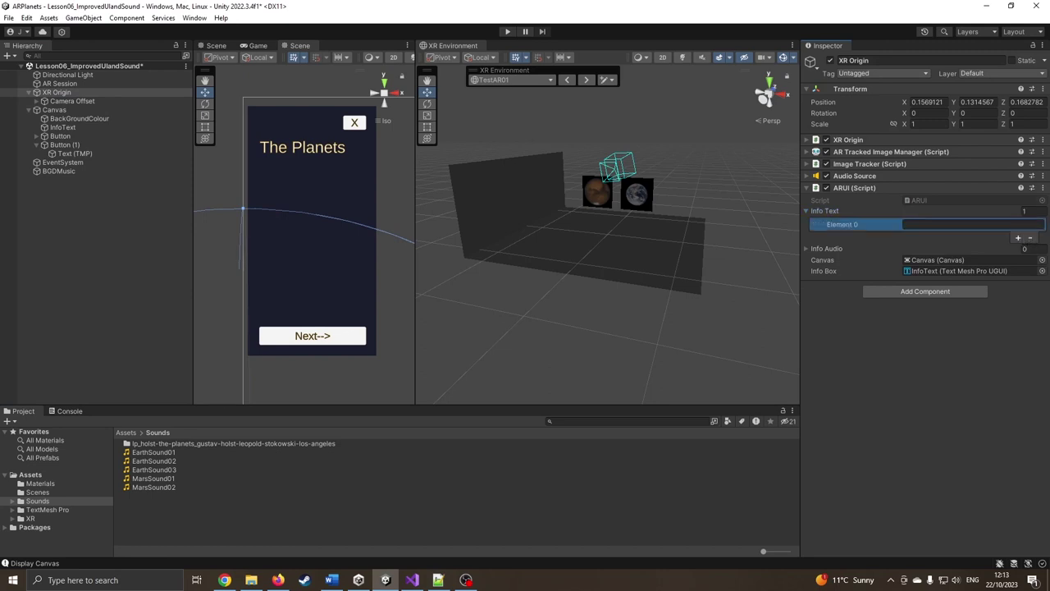
key("alt+Tab")
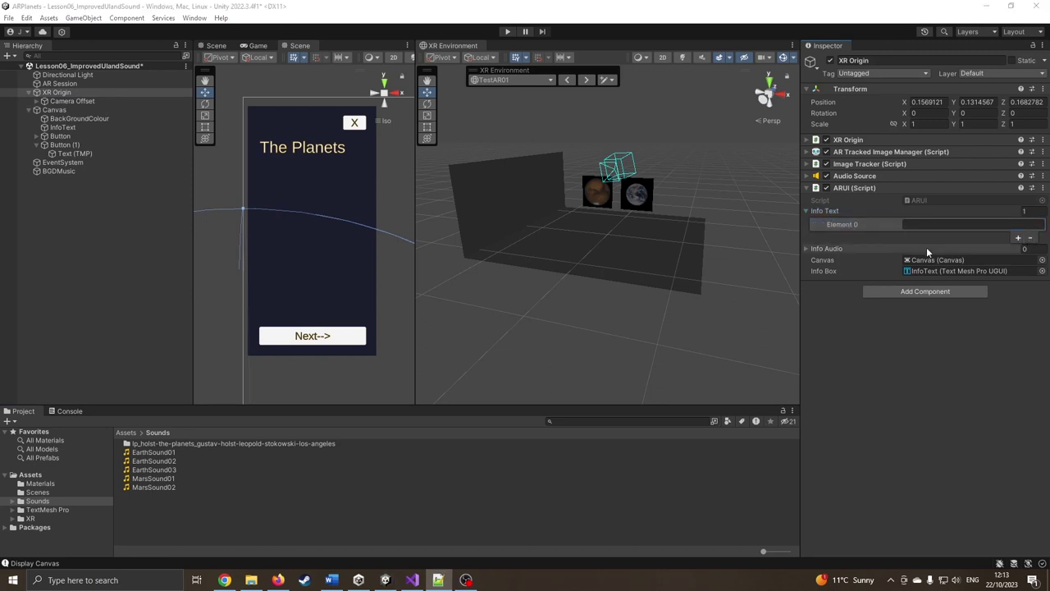
left_click(938, 260)
left_click(920, 225)
key("ctrl+v")
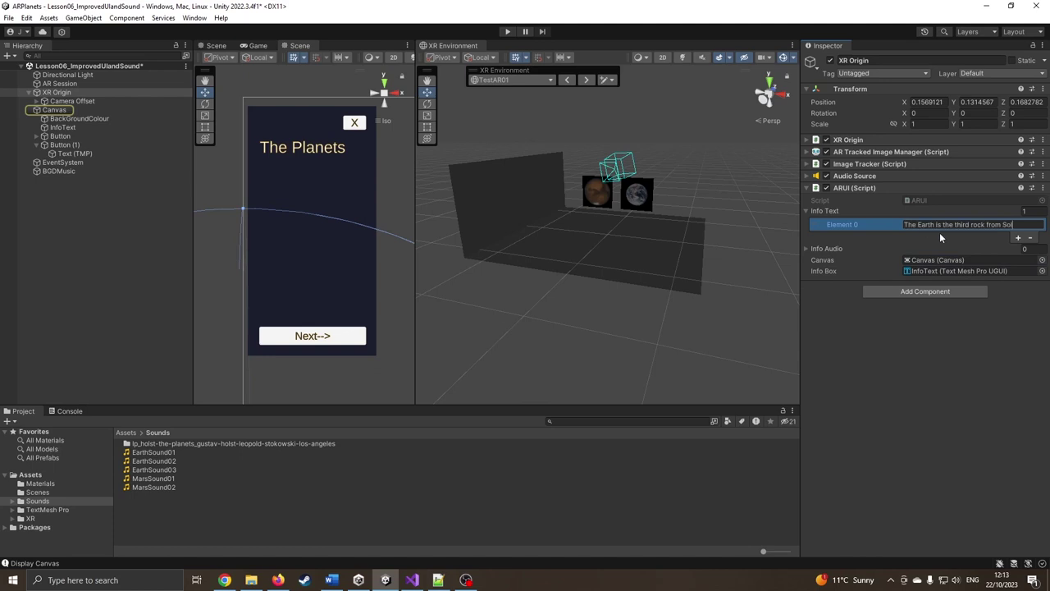
left_click(1018, 238)
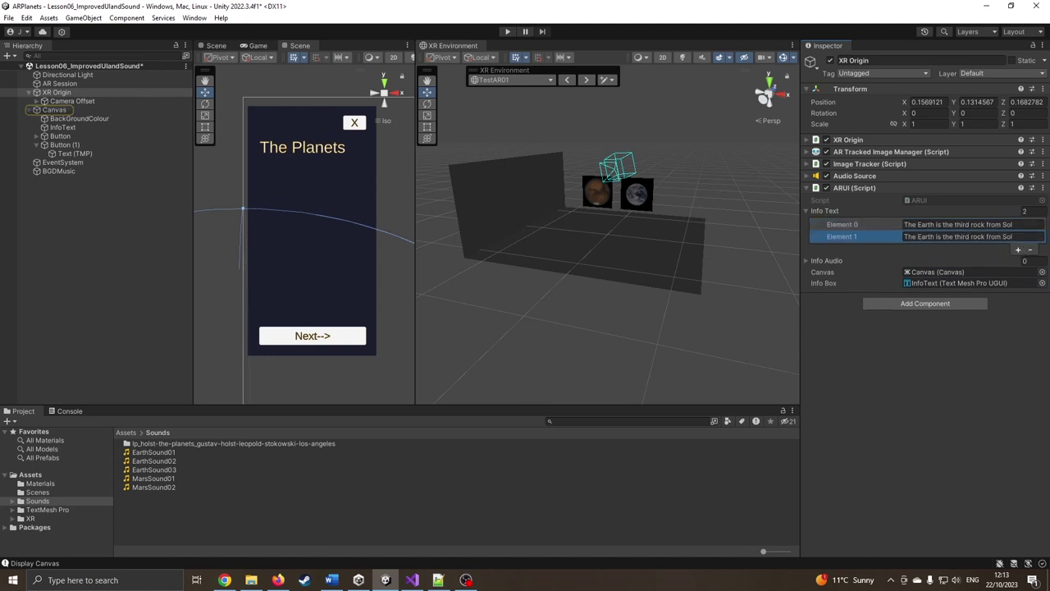
key("alt+Tab")
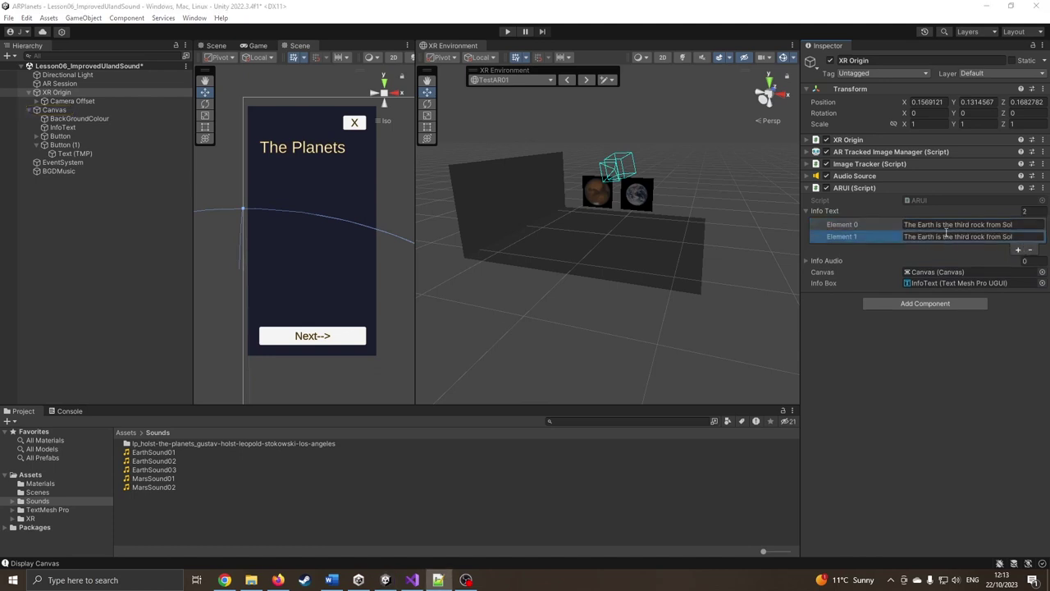
left_click(942, 234)
type("The Earth is harmless")
left_click(1018, 249)
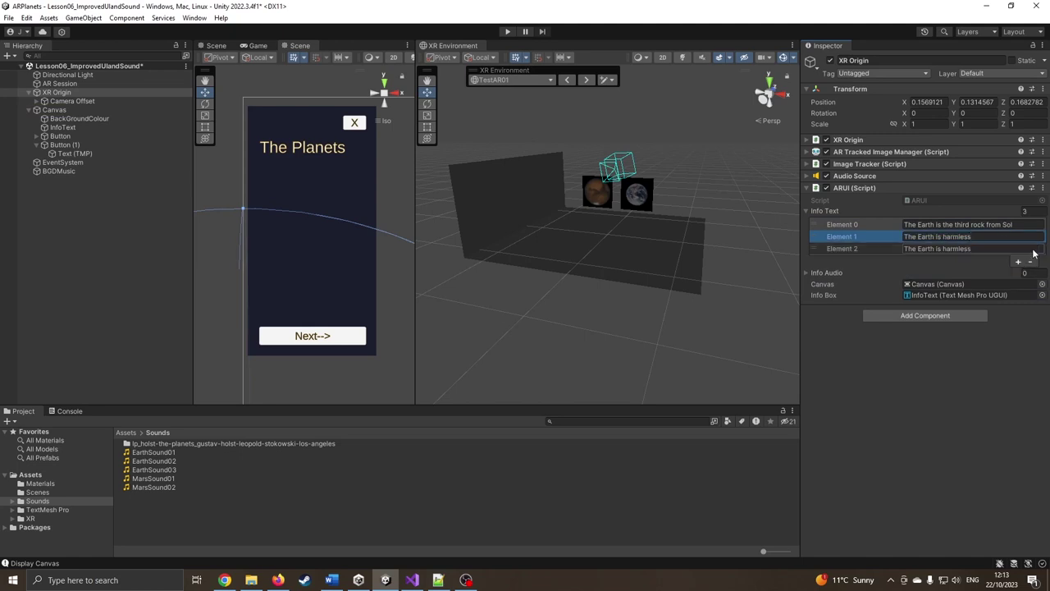
type("Correction, Mostly Harmless")
Add the Mars closest-neighbour and Red Planet facts, then a final 'To Do' entry.
left_click(1019, 262)
key("alt+Tab")
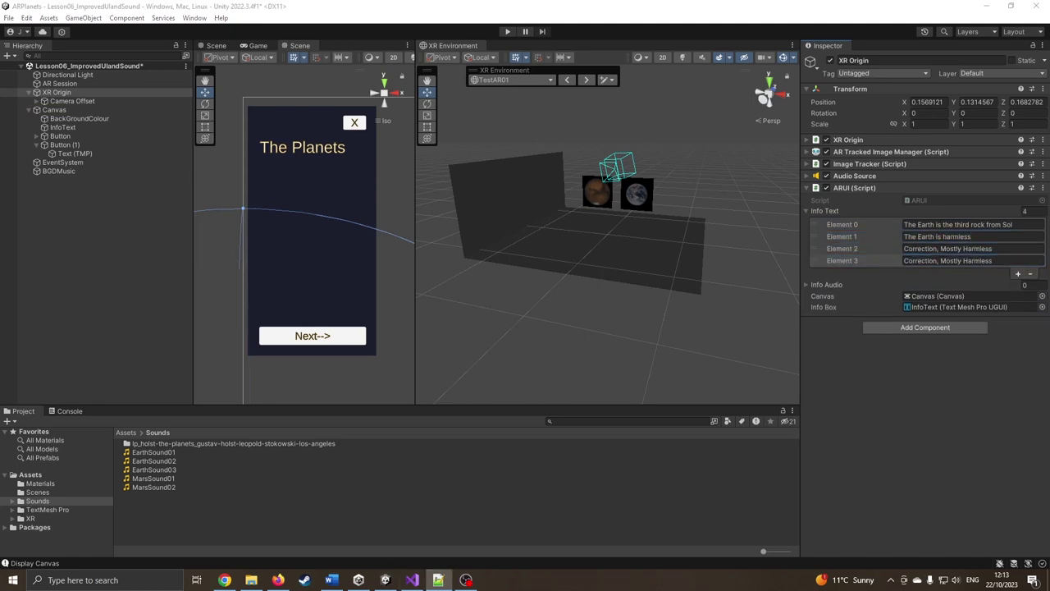
left_click(947, 260)
type("Mars, our closest neighbour and possibly humanities next home")
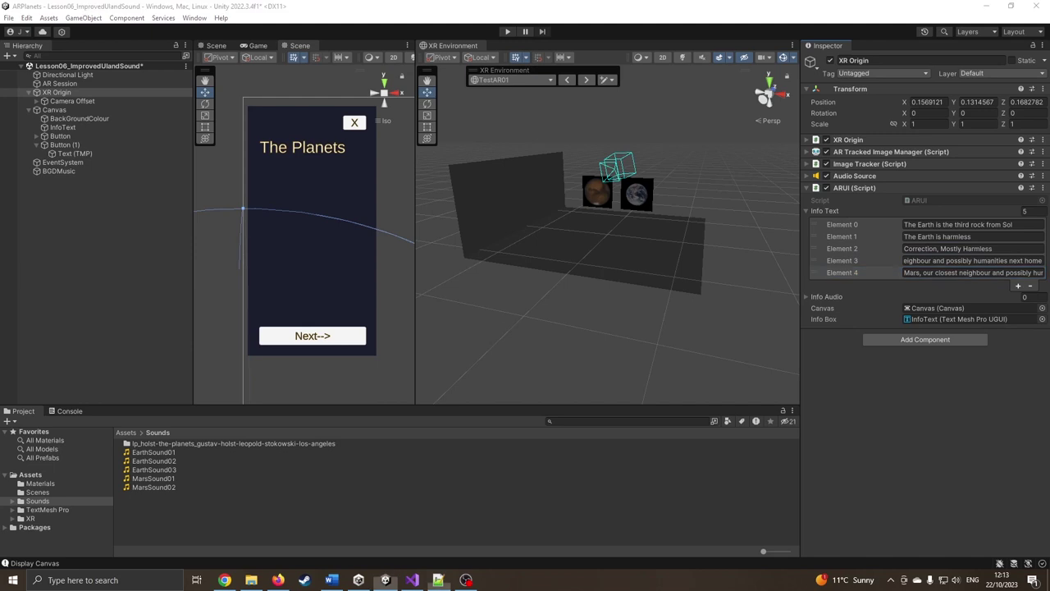
left_click(1019, 274)
key("ctrl+v")
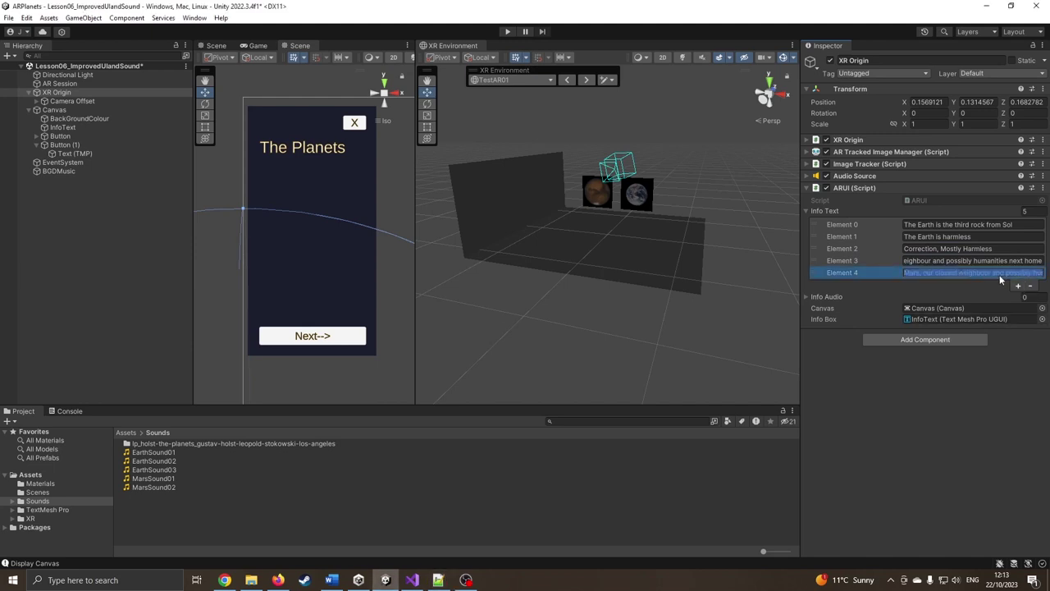
left_click(1018, 286)
left_click(1018, 297)
type("To Do")
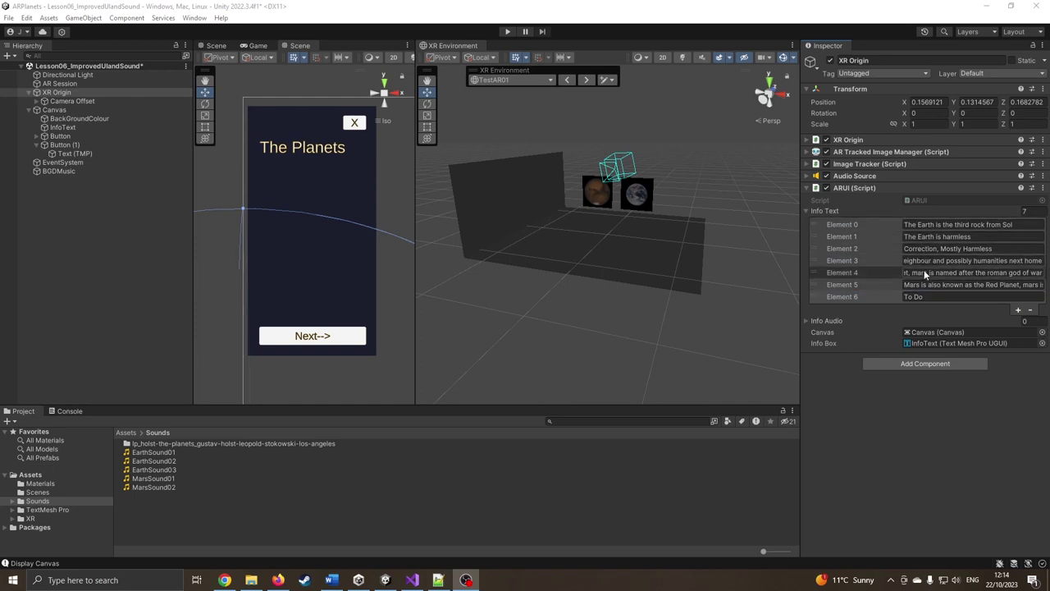
Delete the duplicate Red Planet entry (Element 4) from the Info Text list.
left_click_drag(951, 284, 954, 279)
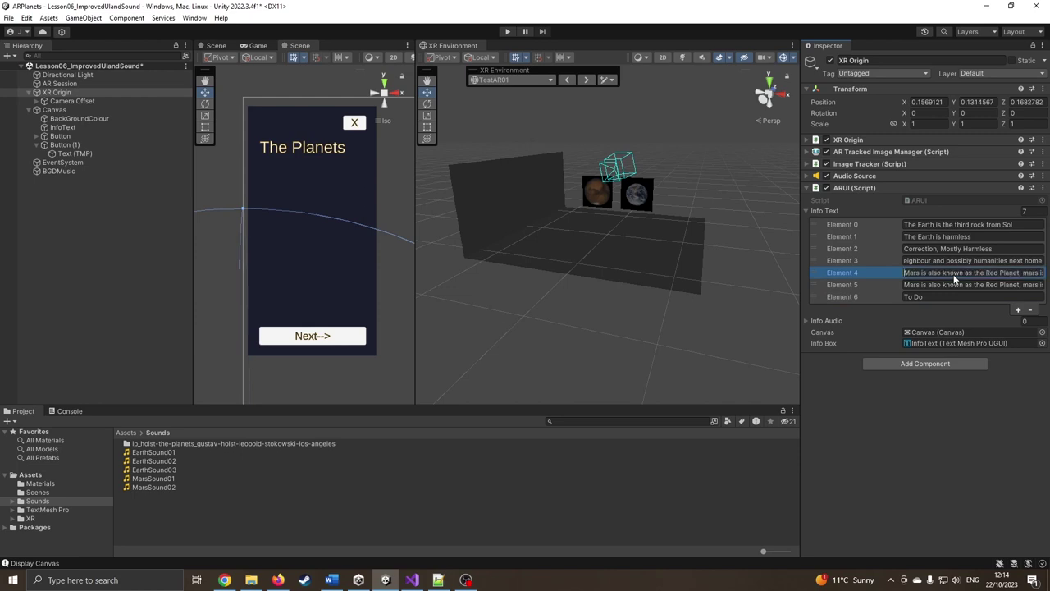
left_click(955, 263)
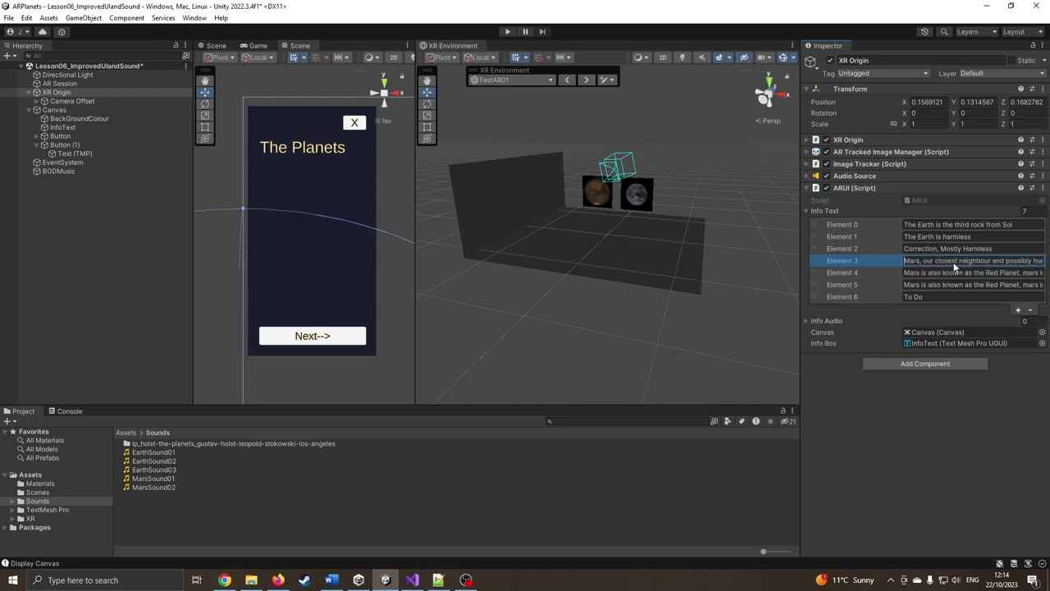
left_click(944, 273)
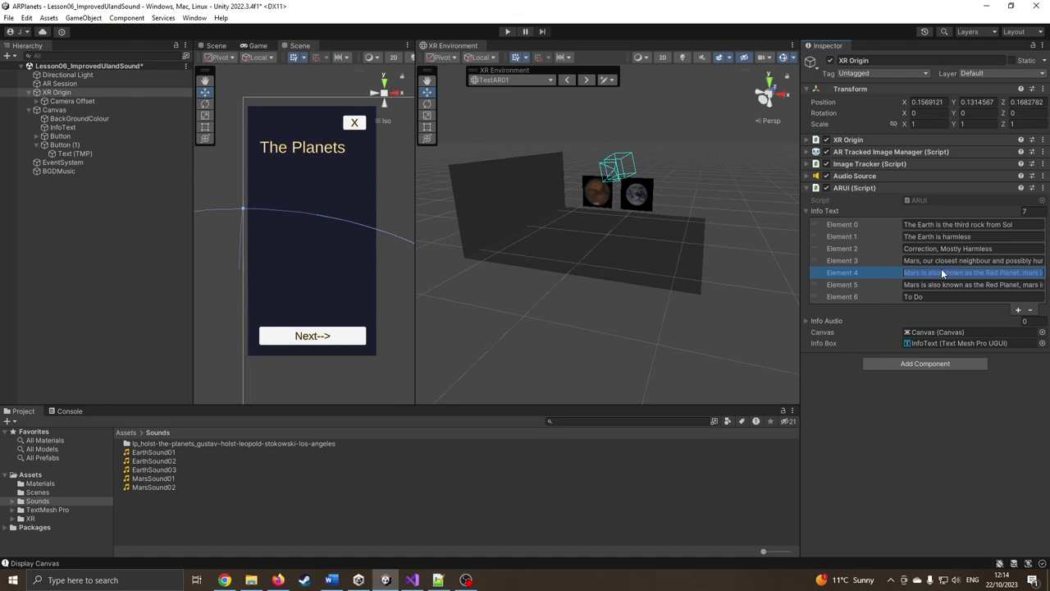
left_click(1029, 309)
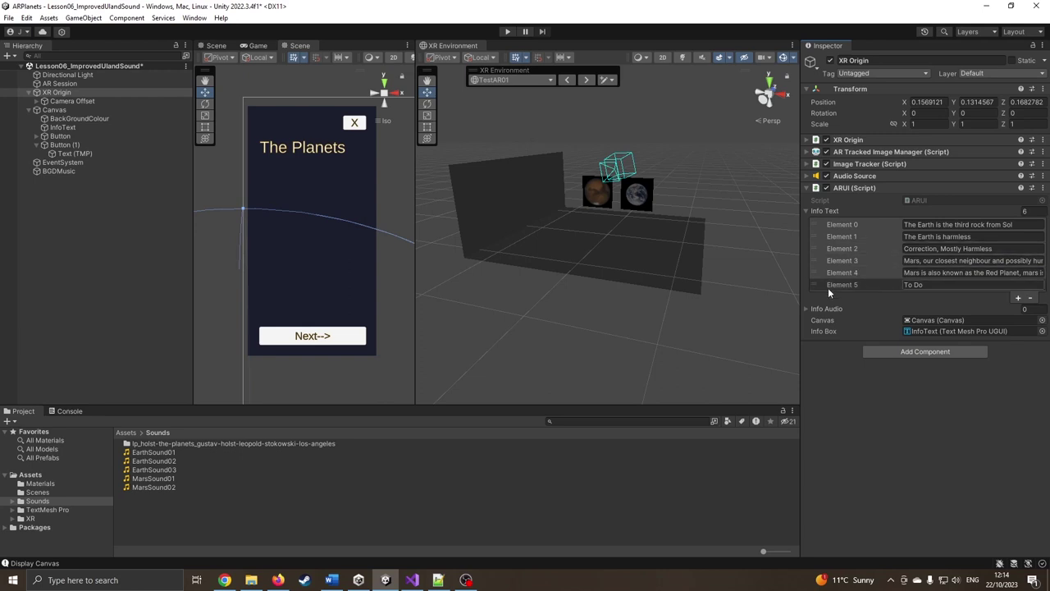
Fill the first three Info Audio slots with EarthSound01, EarthSound02 and EarthSound03.
left_click(807, 307)
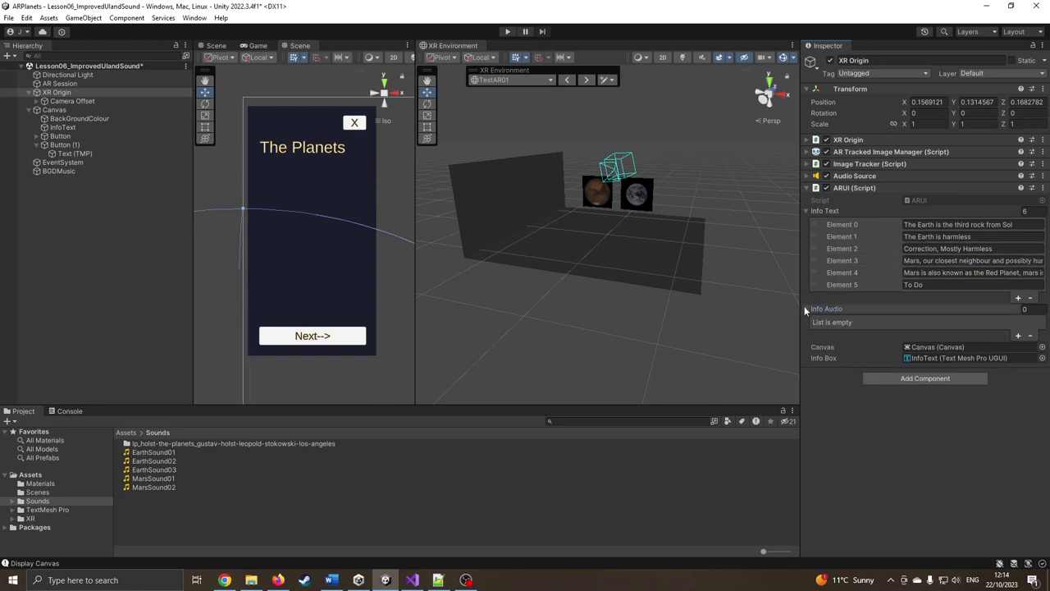
left_click(1018, 337)
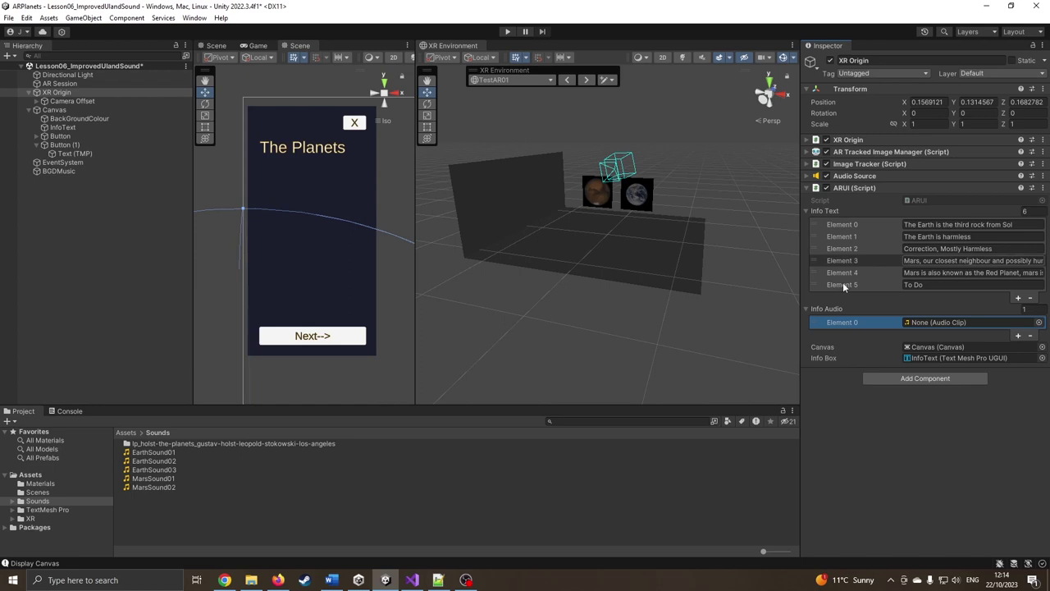
mouse_move(161, 454)
left_mouse_down()
mouse_move(441, 456)
mouse_move(931, 322)
left_mouse_up()
left_click(1017, 337)
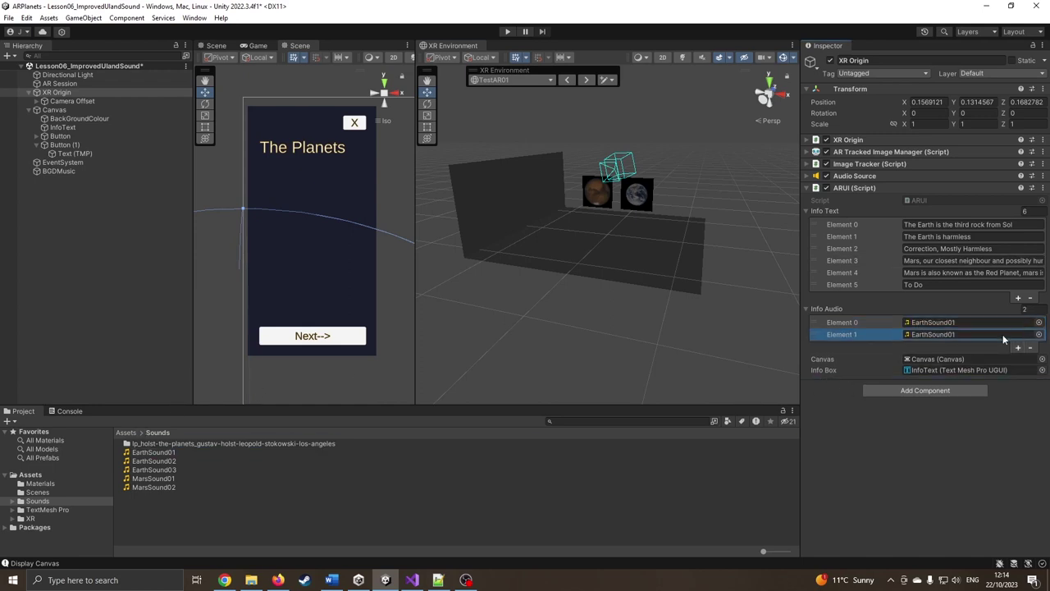
mouse_move(149, 461)
left_mouse_down()
mouse_move(876, 366)
mouse_move(931, 334)
left_mouse_up()
left_click(1018, 346)
mouse_move(153, 469)
left_mouse_down()
mouse_move(520, 453)
mouse_move(963, 346)
left_mouse_up()
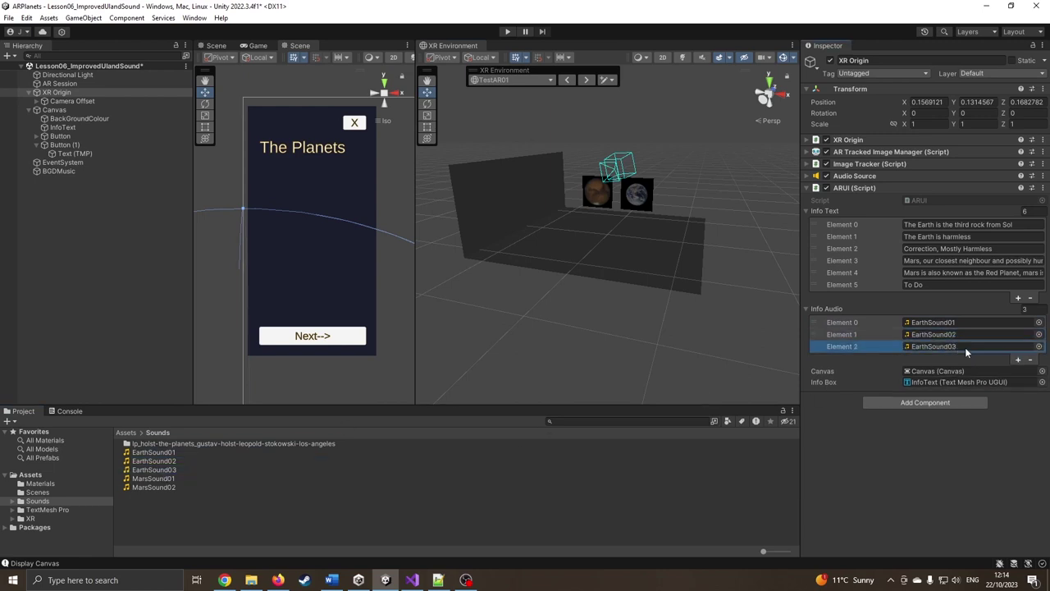
Assign MarsSound01 and MarsSound02 to the fourth and fifth Info Audio slots.
left_click(154, 478)
left_click(78, 111)
left_click(57, 92)
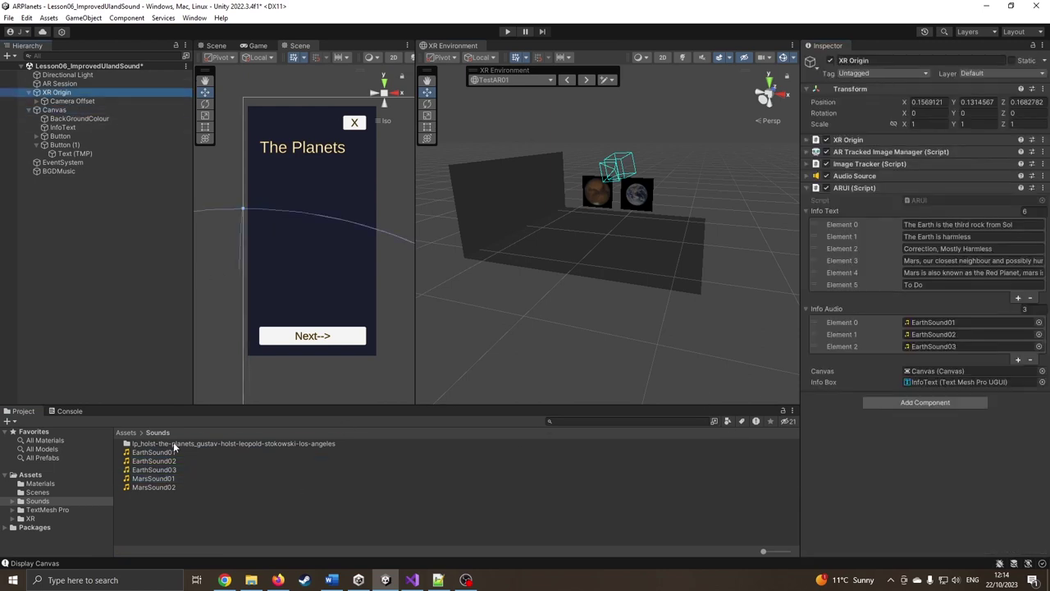
left_click_drag(153, 479, 869, 322)
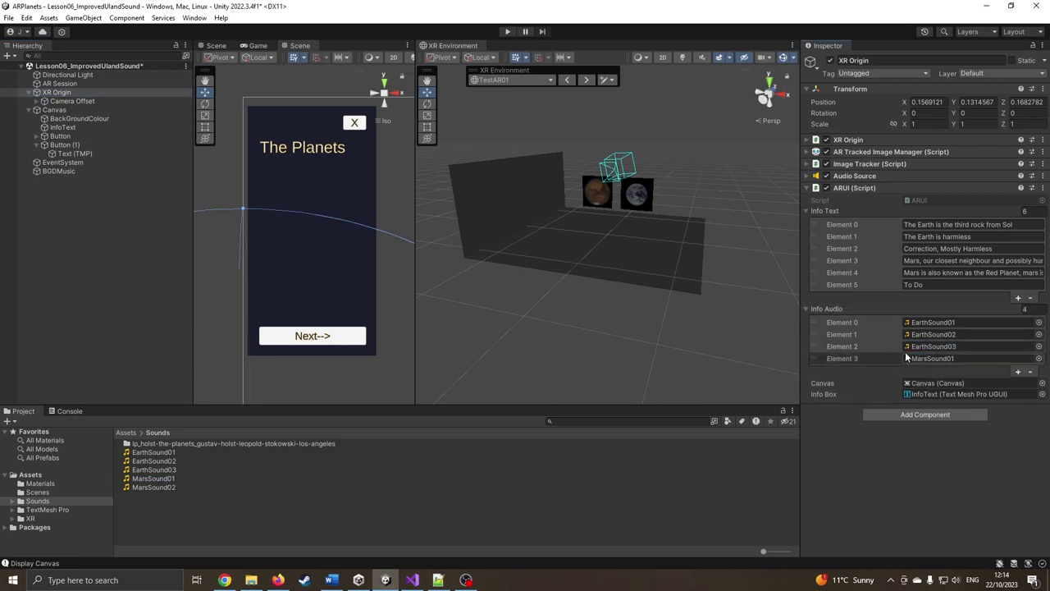
left_click(1017, 371)
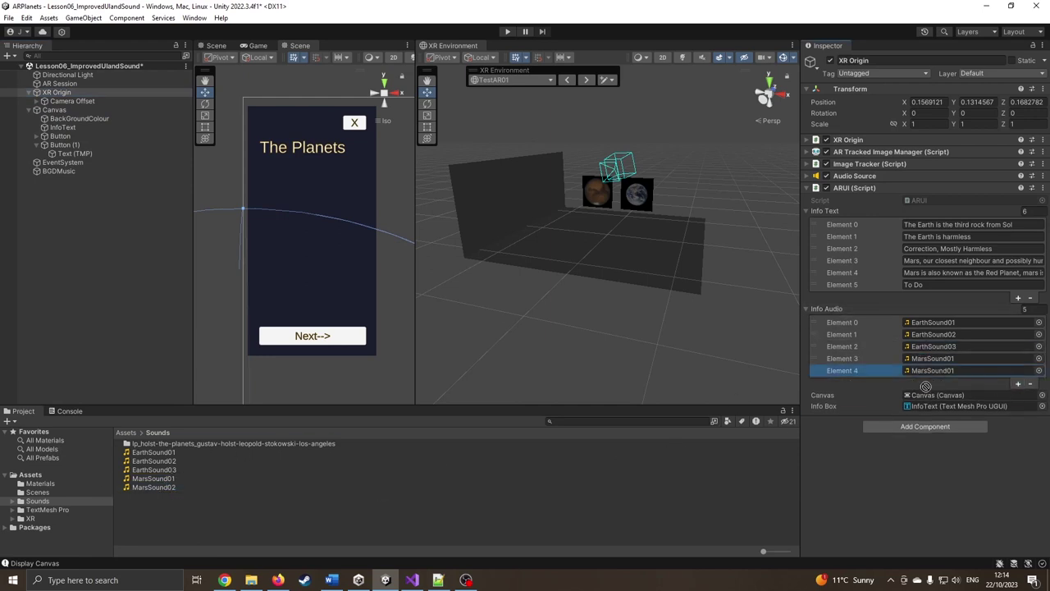
left_click_drag(167, 490, 962, 373)
Add canvas.enabled = false; inside ARUI's Start() method.
left_click(412, 580)
scroll(359, 215, "up", 6)
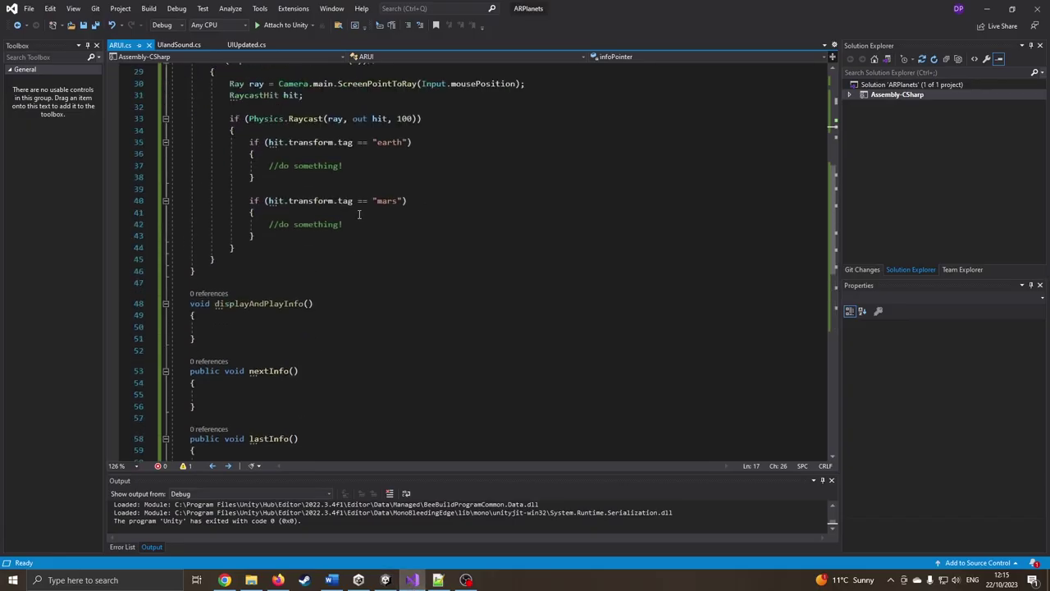
scroll(358, 214, "up", 2)
left_click(358, 235)
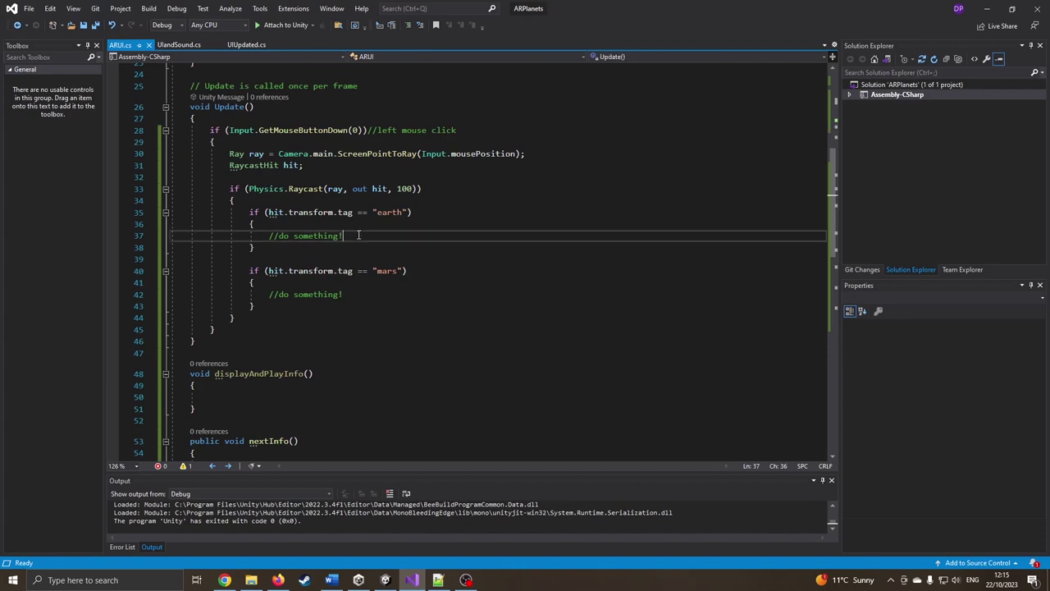
scroll(358, 241, "up", 3)
scroll(328, 246, "up", 2)
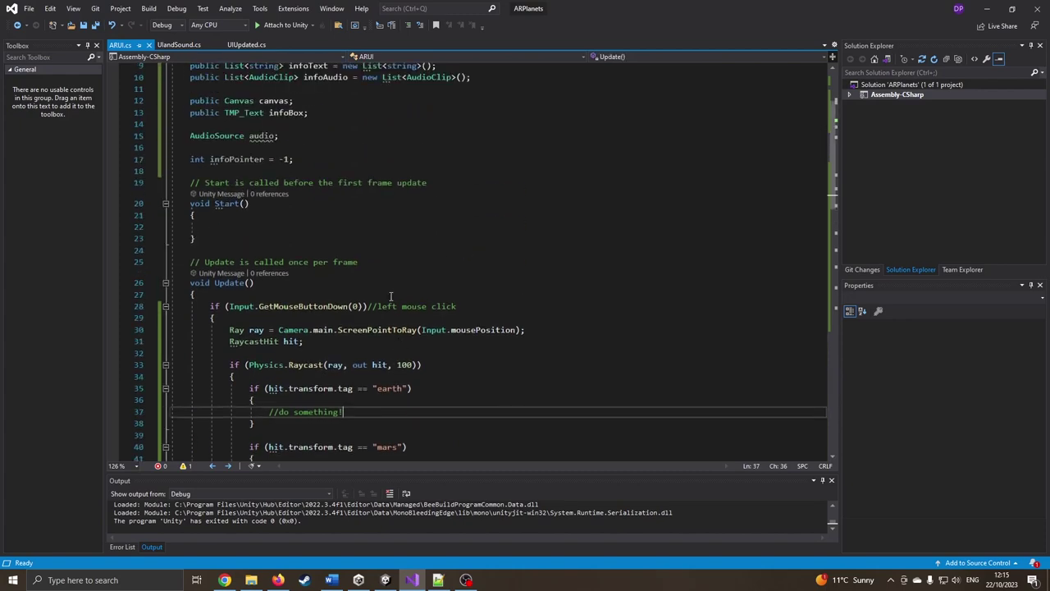
left_click(282, 227)
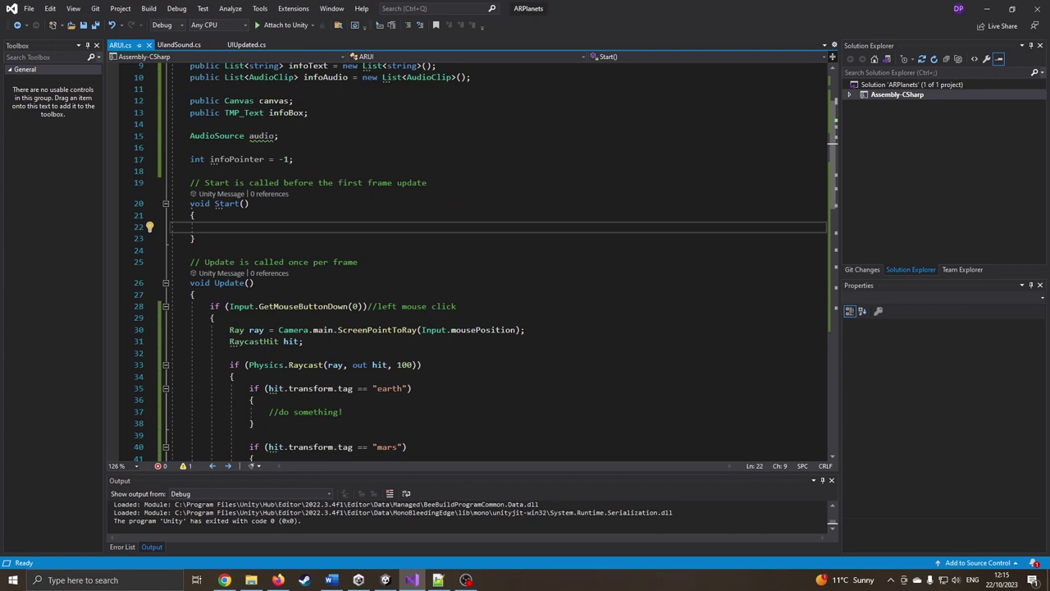
scroll(305, 152, "up", 1)
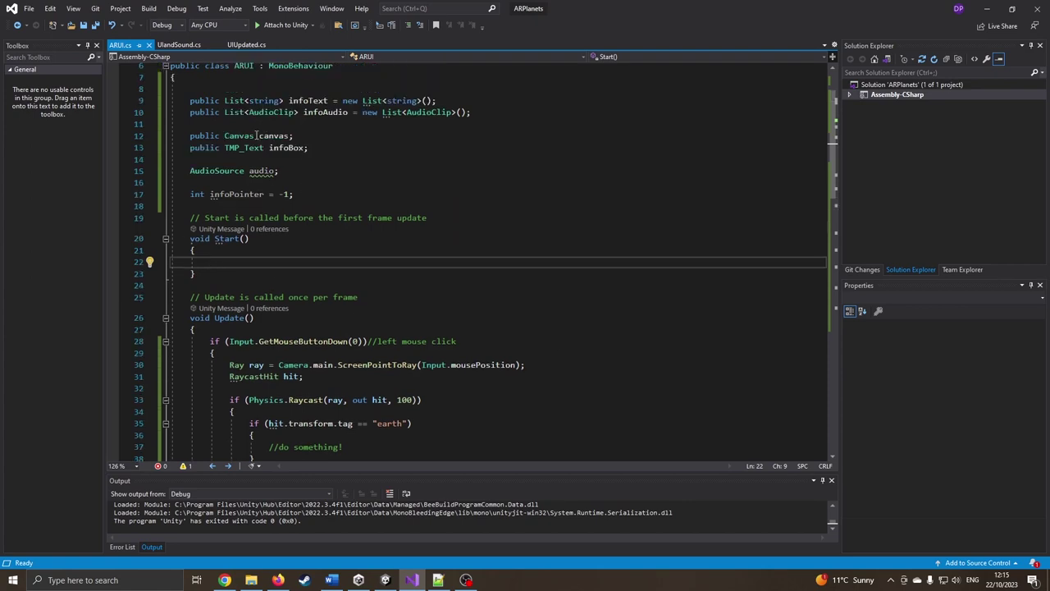
type("canvas")
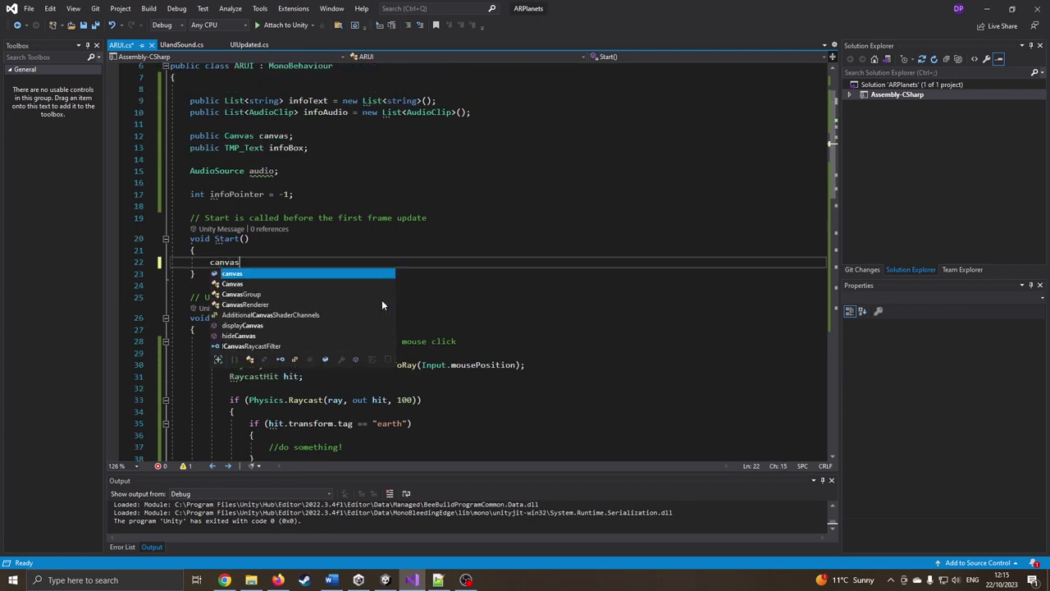
type(".en")
key("Tab")
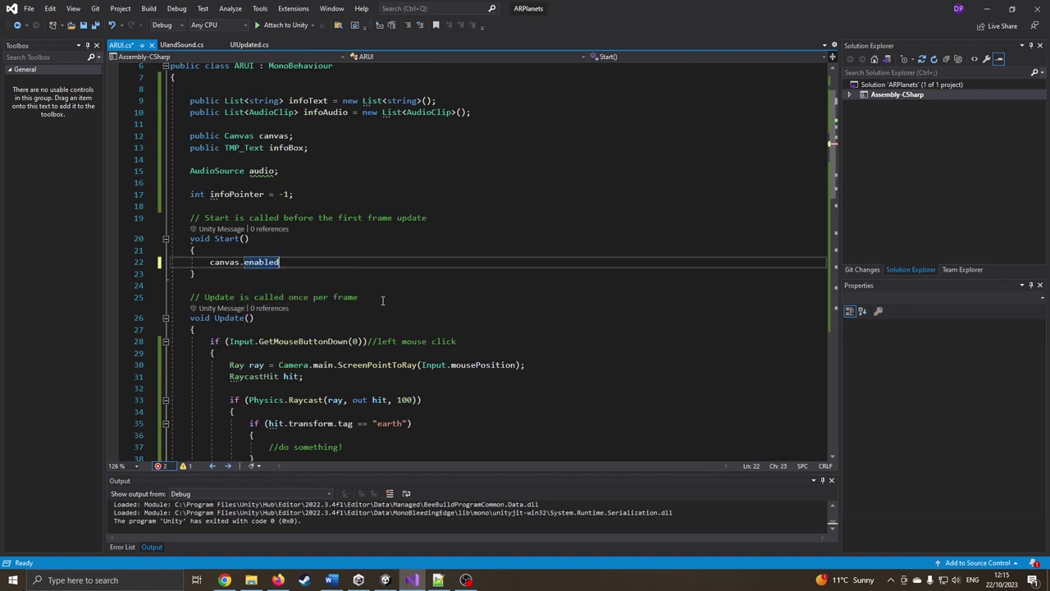
type(" = false;")
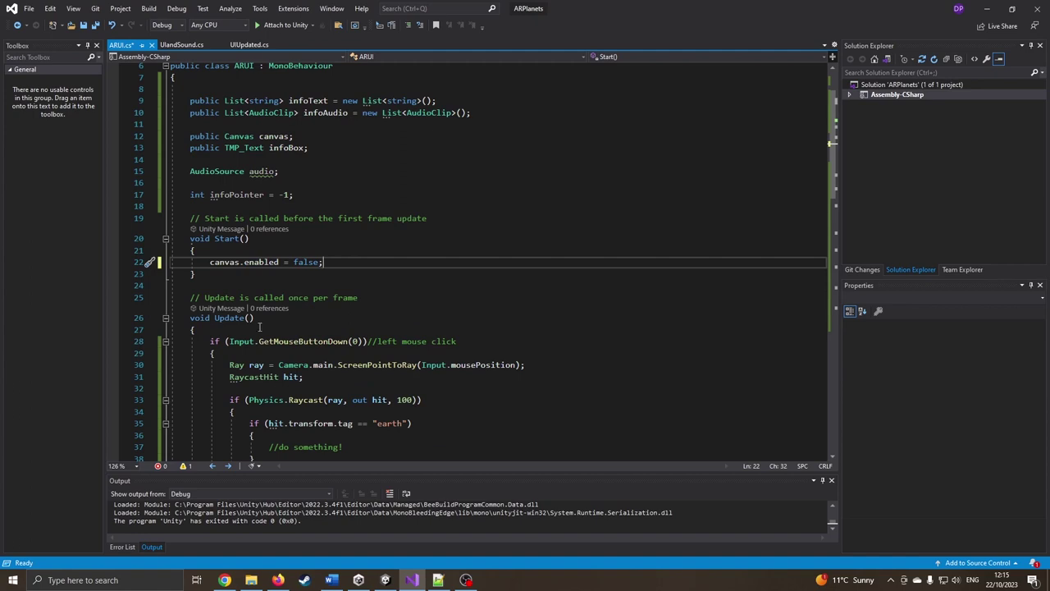
Add canvas.enabled = true; under the earth comment in Update().
scroll(329, 265, "down", 3)
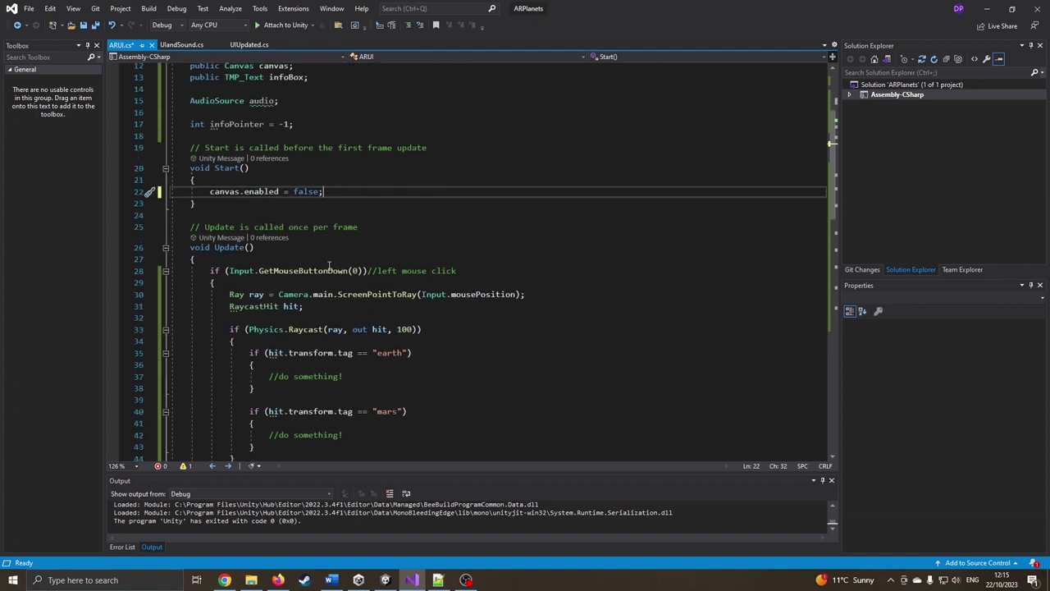
left_click(361, 338)
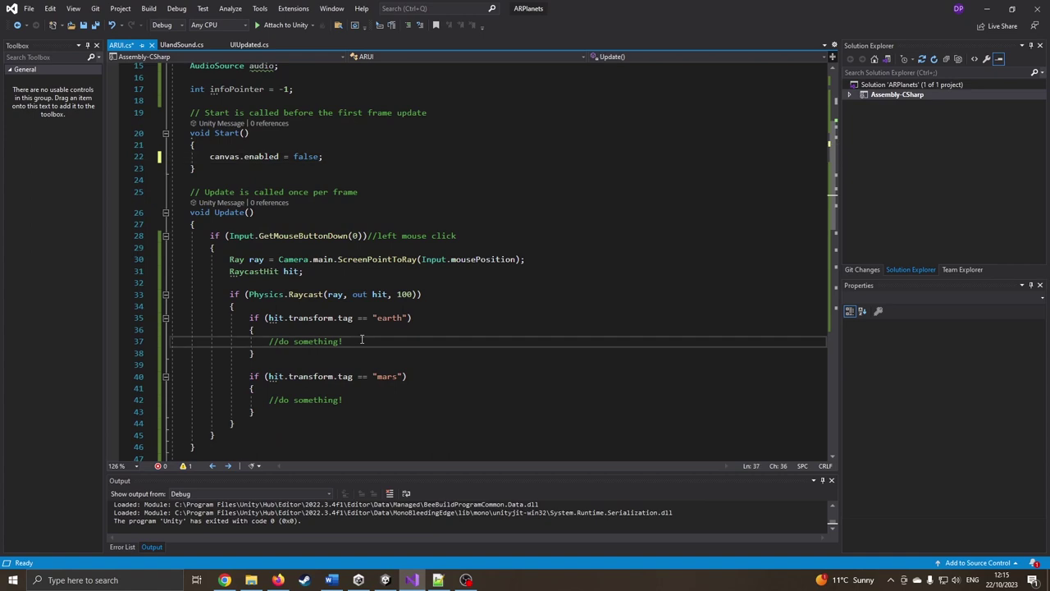
key("Return")
type("canvas")
key("Escape")
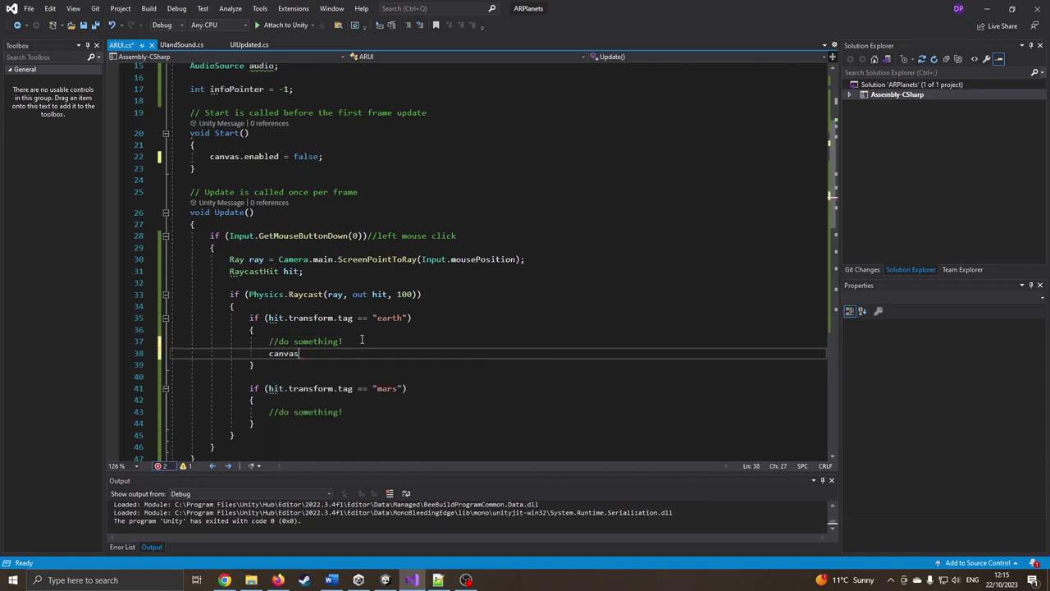
type(".en")
key("Tab")
type("= true;")
Toggle the Canvas object's active checkbox off and on to preview the hidden panel.
left_click(385, 580)
left_click(66, 111)
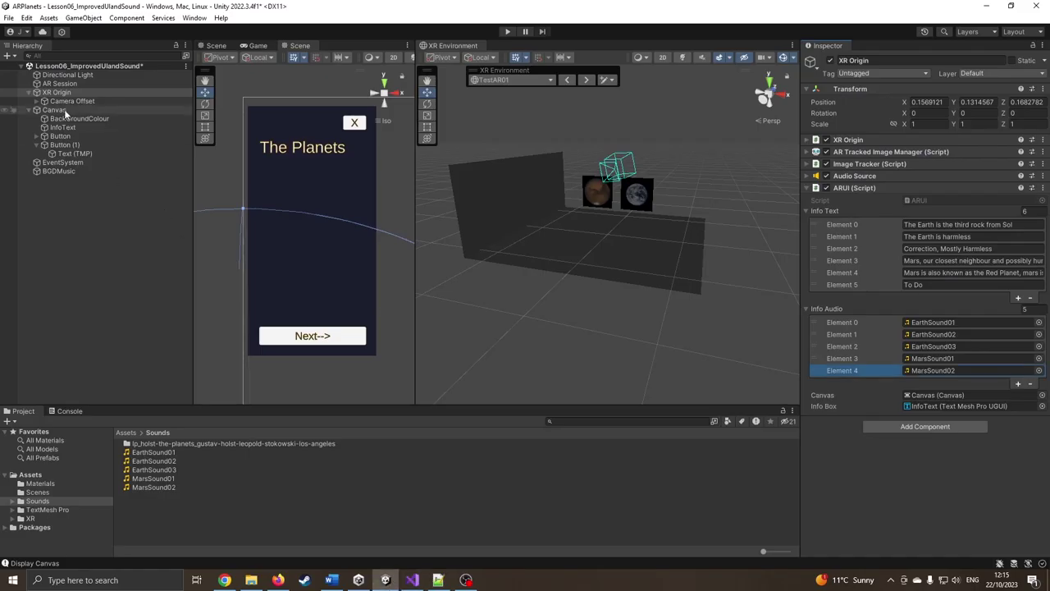
left_click(831, 60)
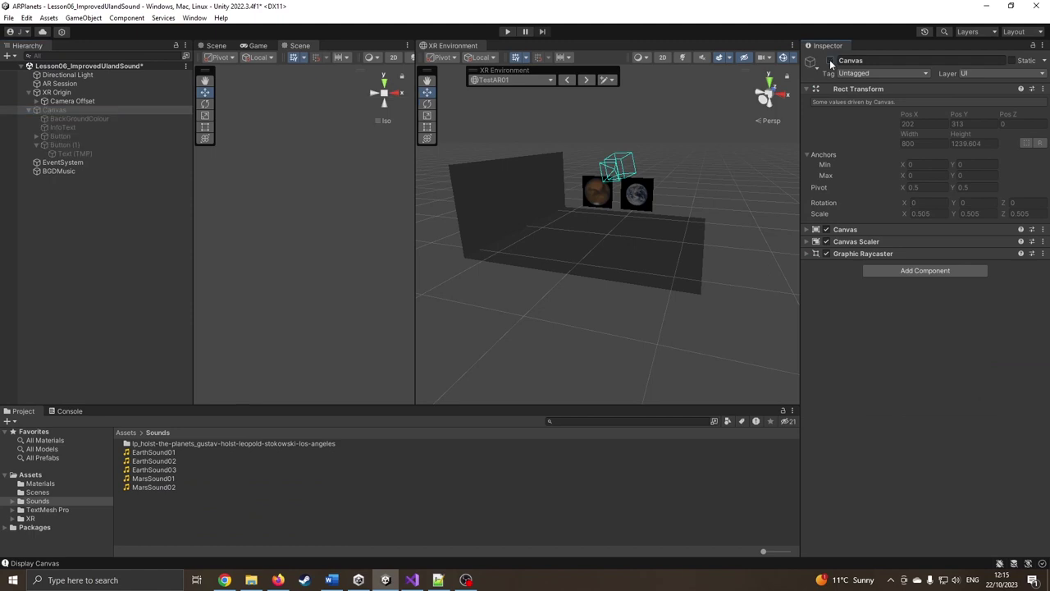
left_click(830, 61)
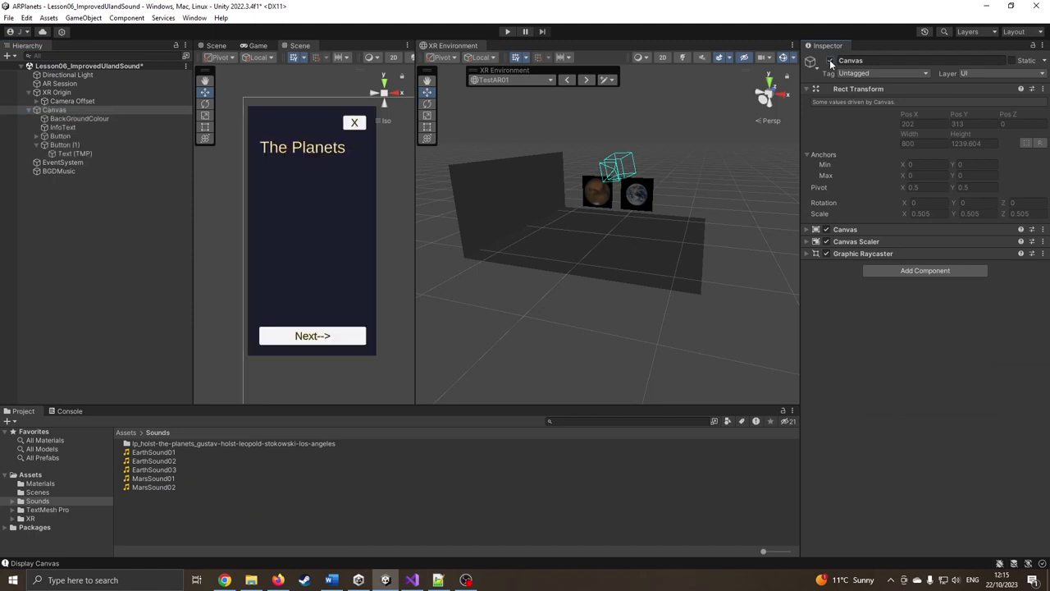
left_click(830, 60)
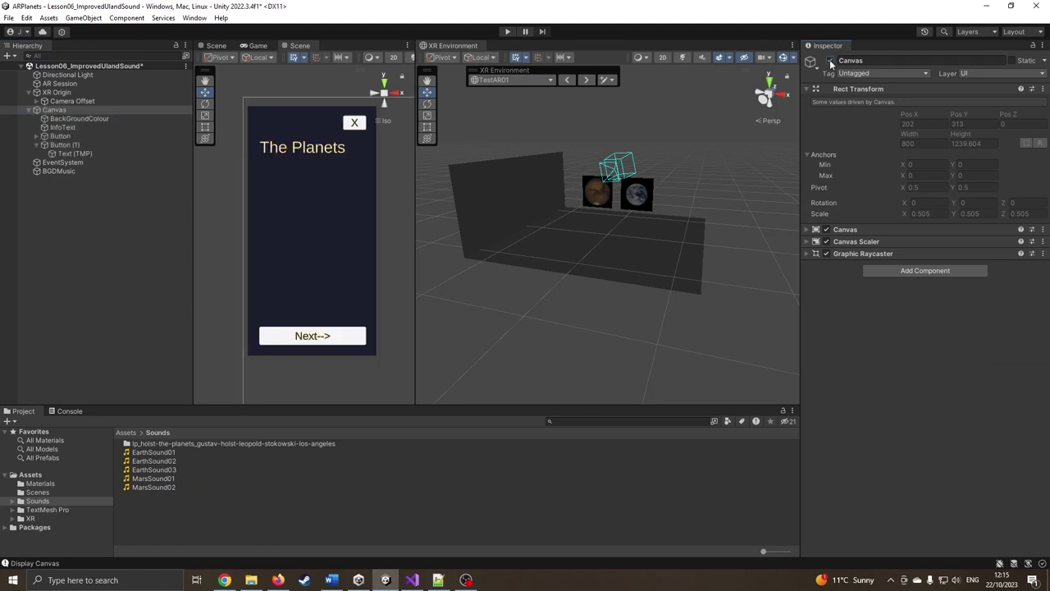
left_click(412, 580)
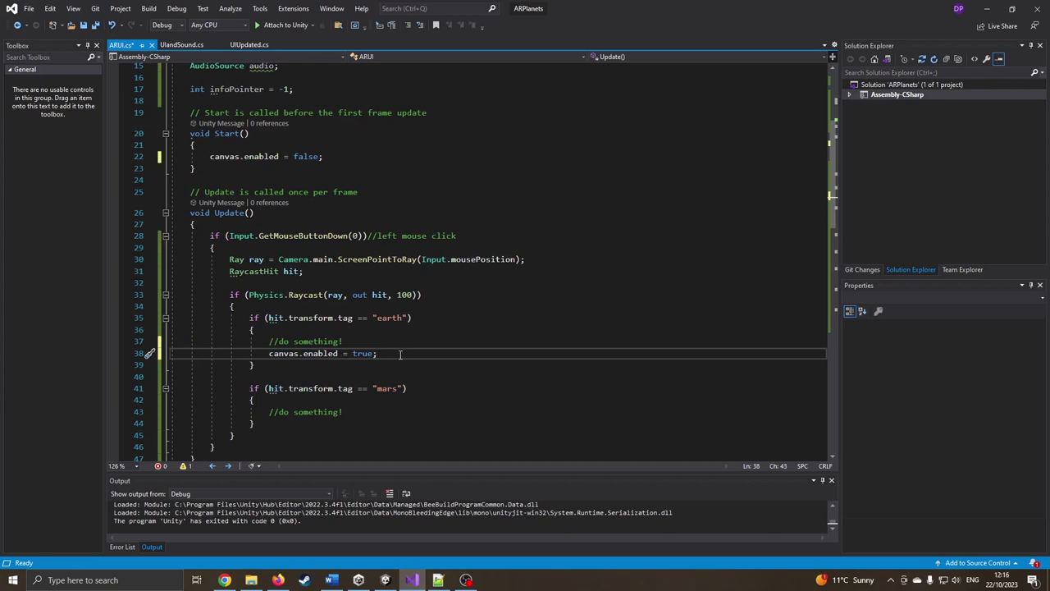
Add infoPointer = 0; to the earth branch of Update().
scroll(387, 278, "up", 2)
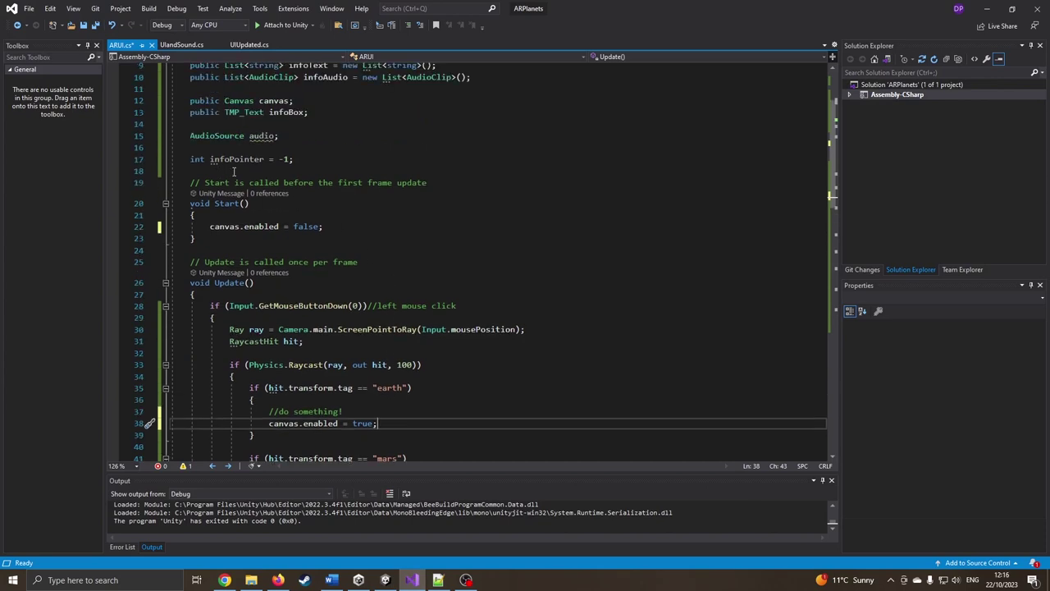
left_click(385, 580)
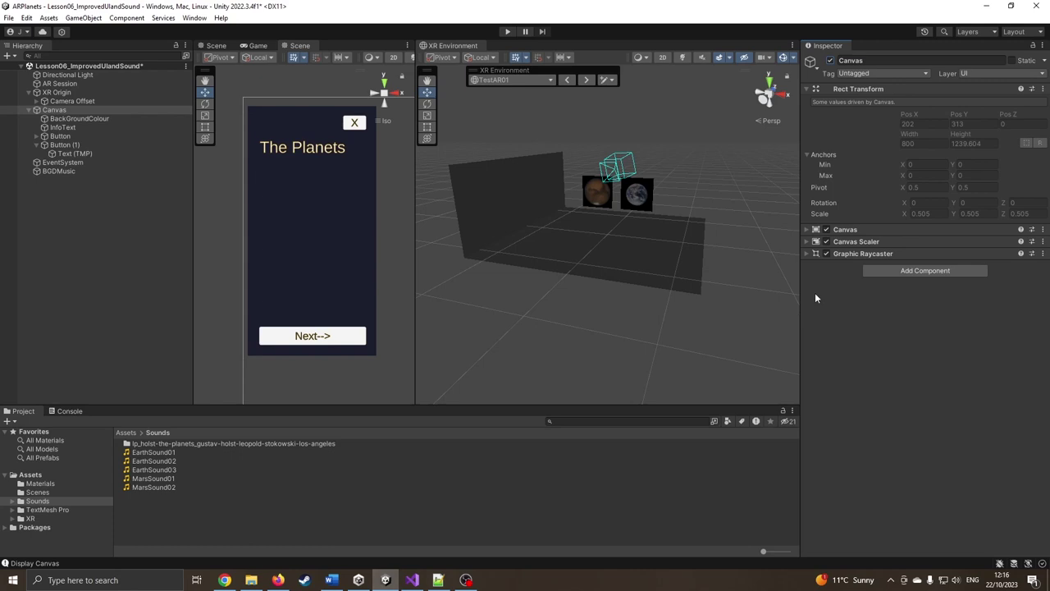
left_click(57, 92)
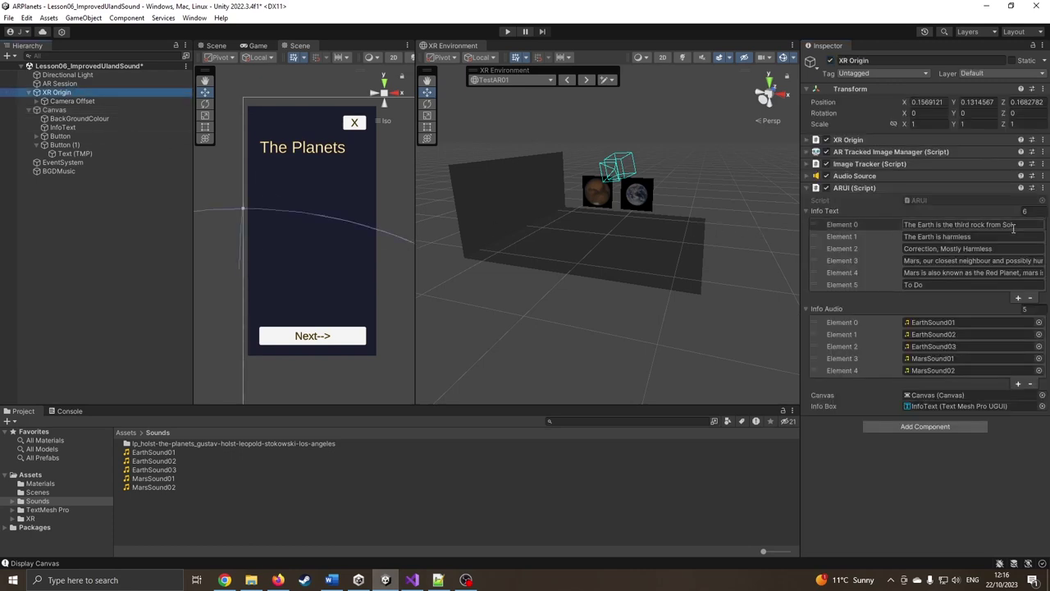
left_click(979, 9)
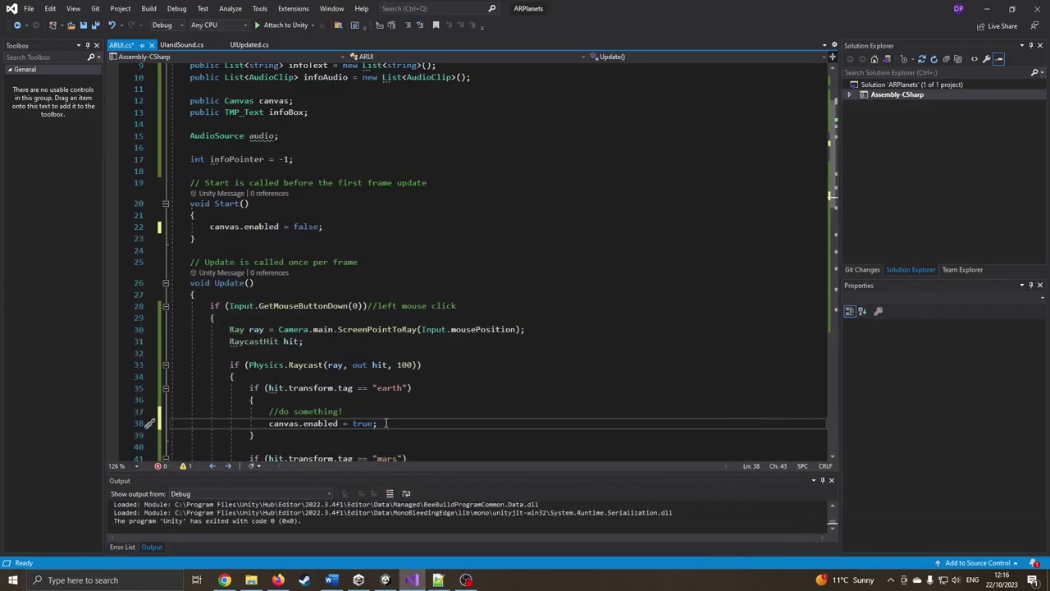
scroll(377, 423, "down", 1)
type("nfoPo")
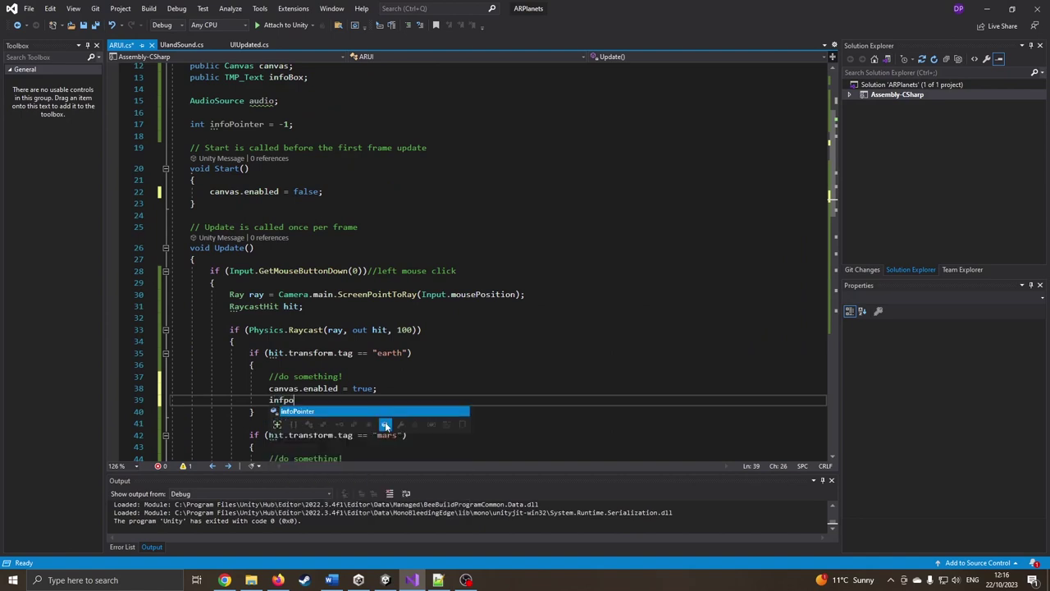
key("Tab")
type("= 0;")
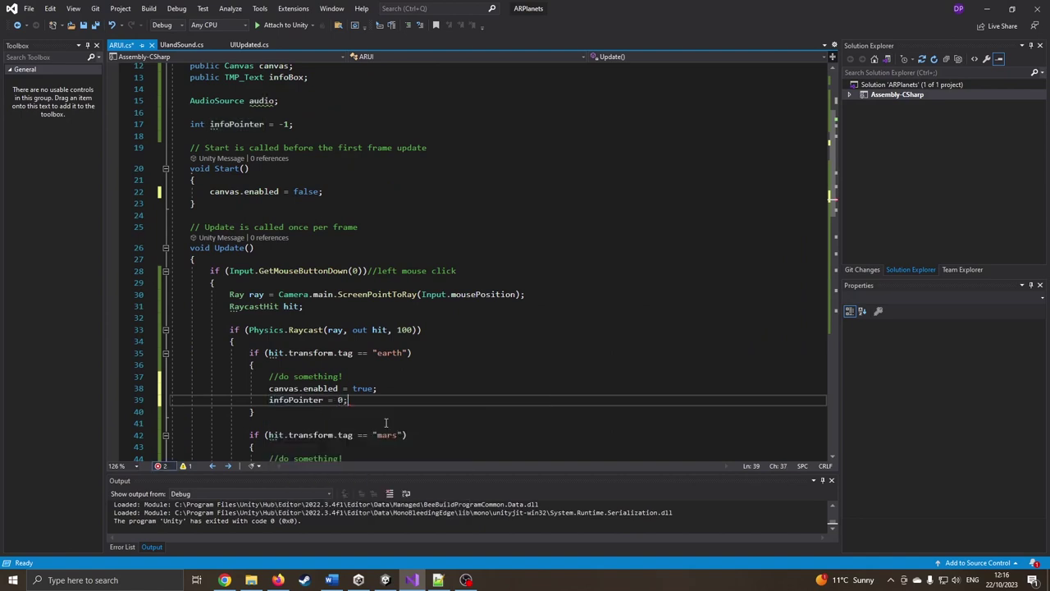
key("Return")
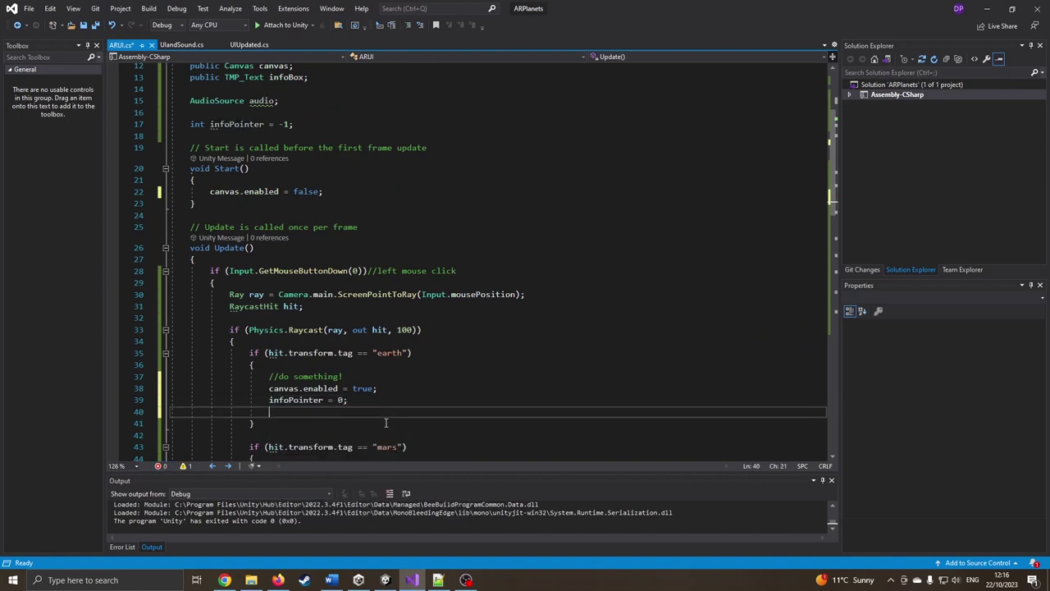
Add a displayAndPlayInfo(); call below the infoPointer reset.
scroll(386, 422, "down", 3)
scroll(223, 337, "down", 3)
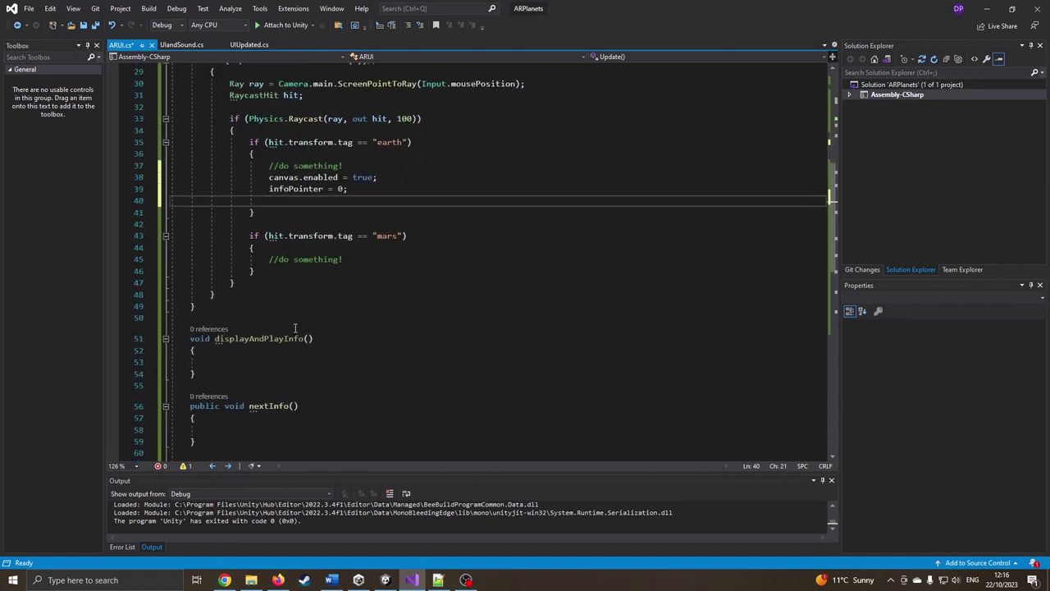
type("displ")
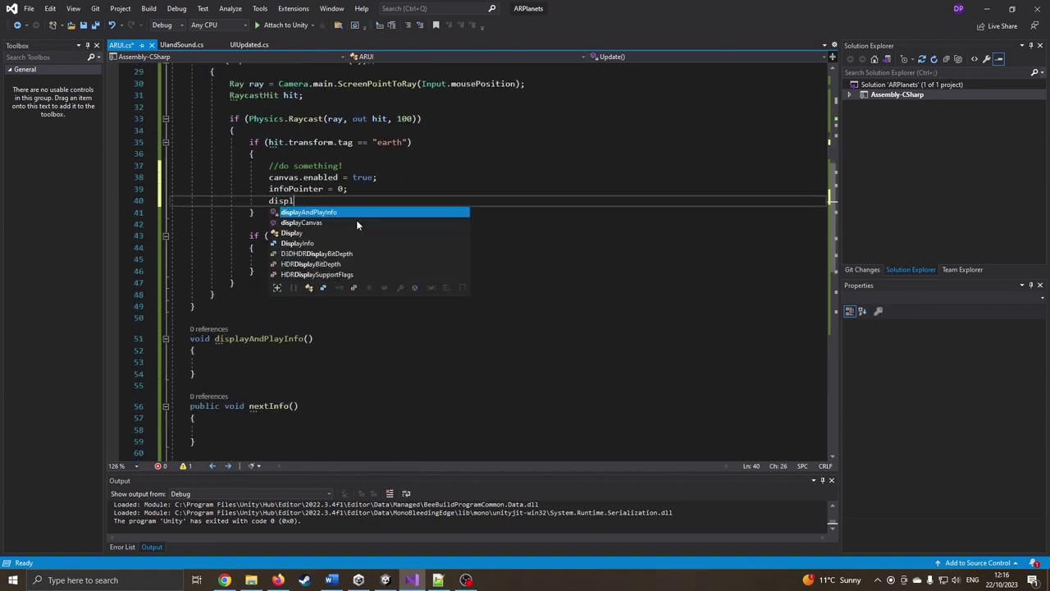
key("Tab")
type("();")
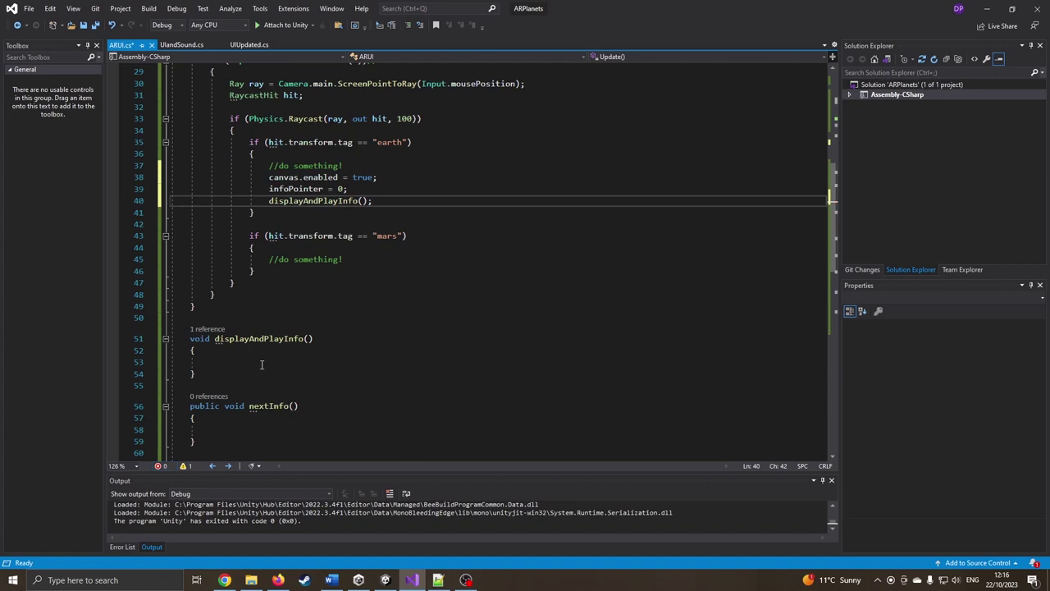
left_click(265, 361)
key("alt+Tab")
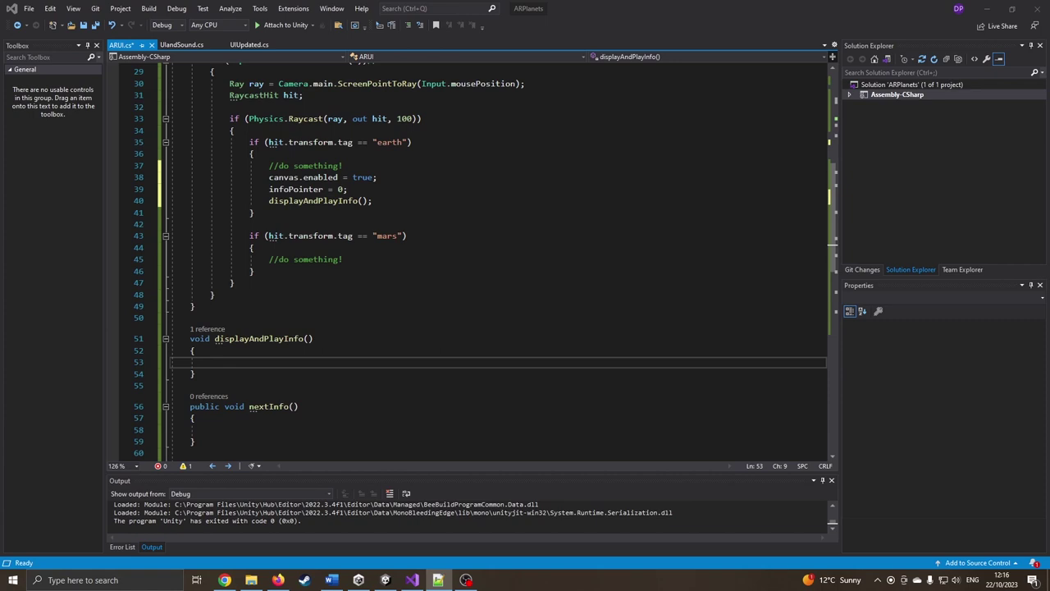
Write infoBox.text = infoText[infoPointer]; at the start of displayAndPlayInfo().
scroll(279, 331, "down", 1)
left_click(279, 331)
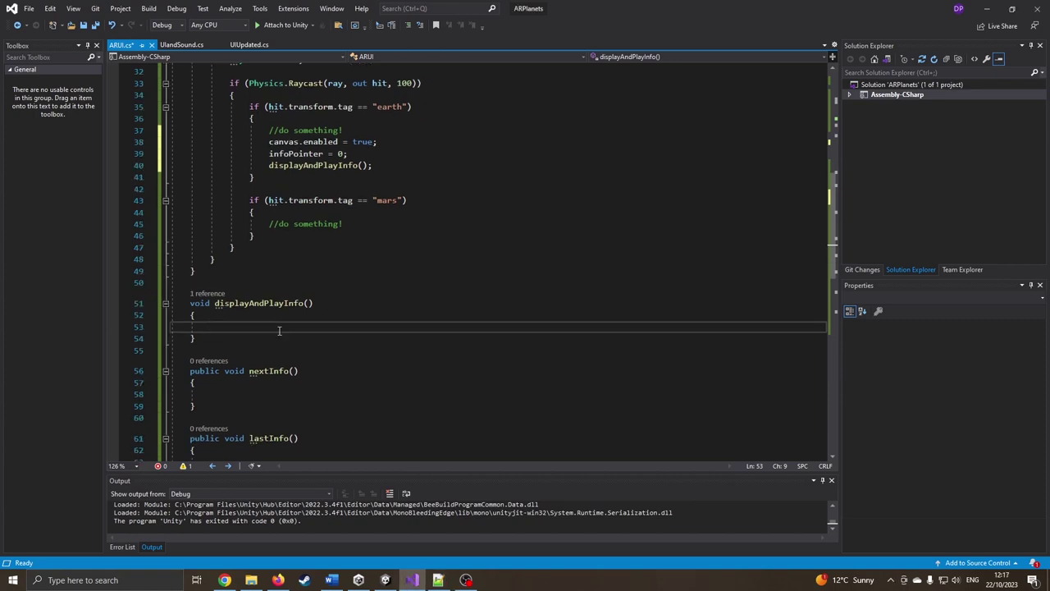
type("info")
key("Up")
key("Tab")
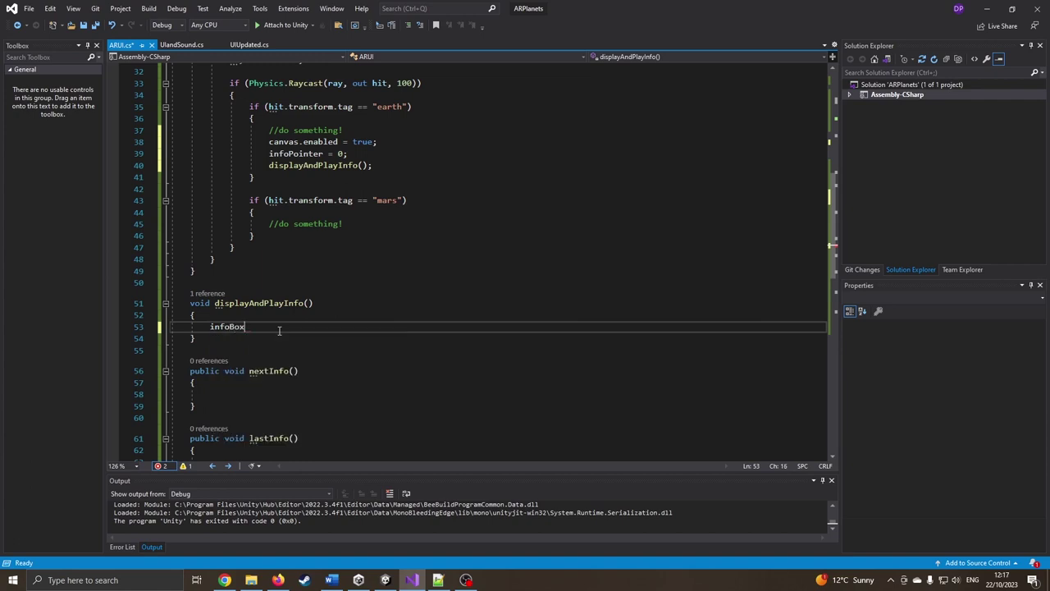
type(".text = ")
type("inf")
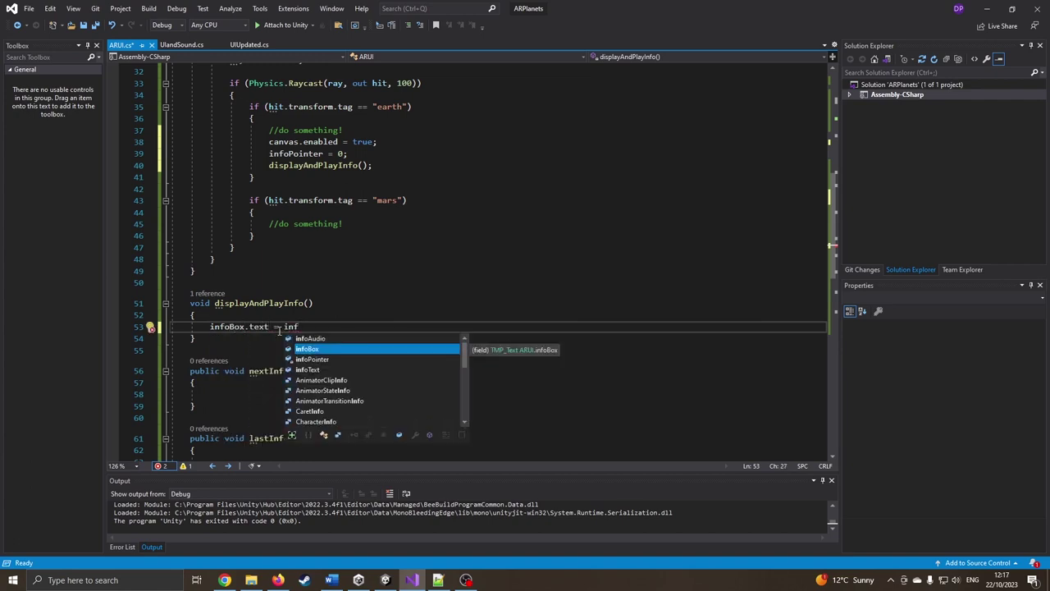
key("Down")
key("Down")
key("Tab")
type("[")
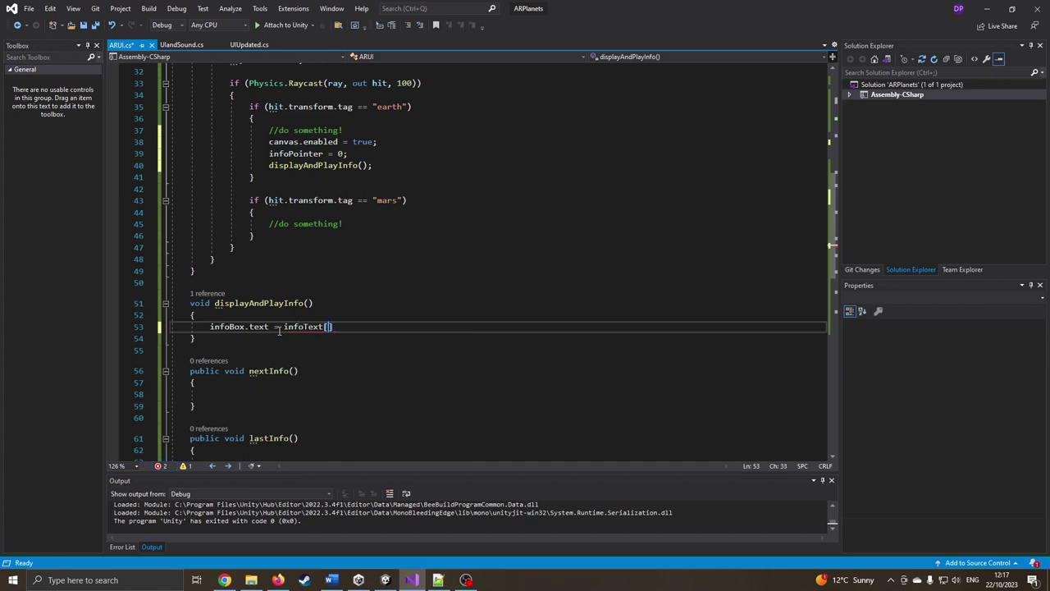
type("inf")
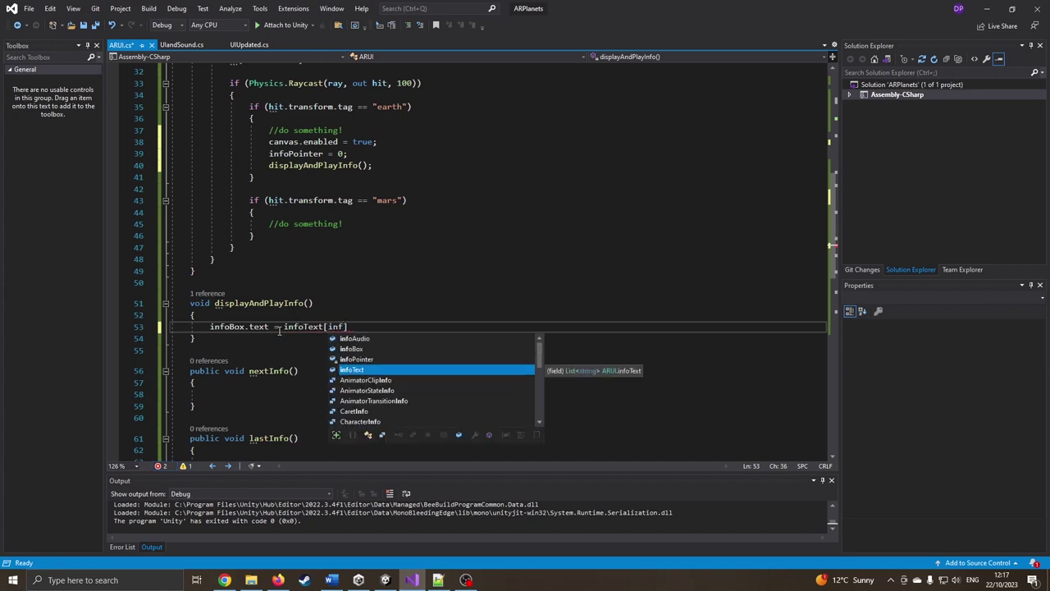
key("Up")
key("Tab")
type("];")
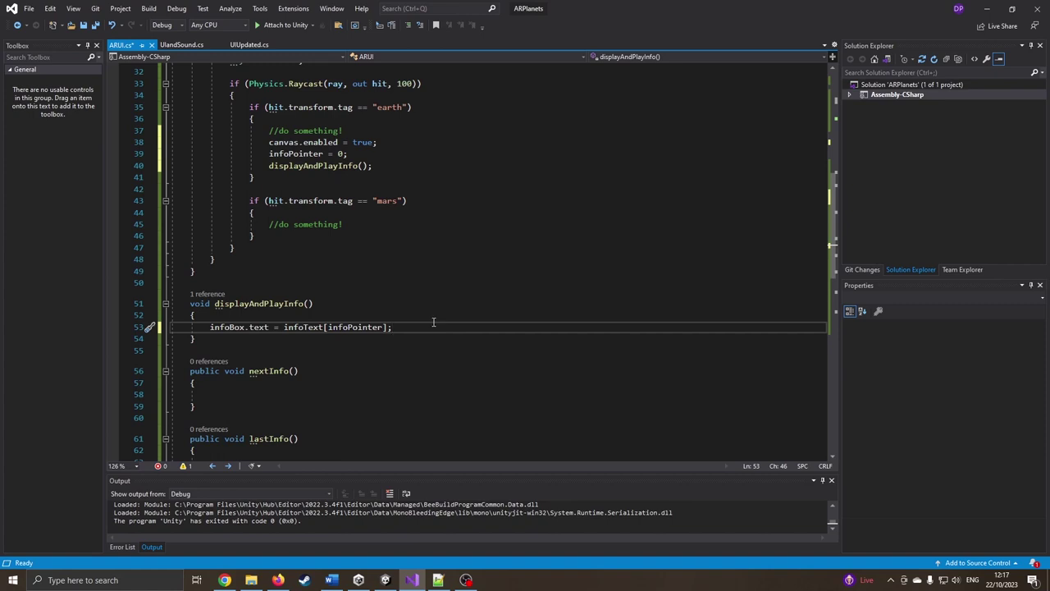
key("Return")
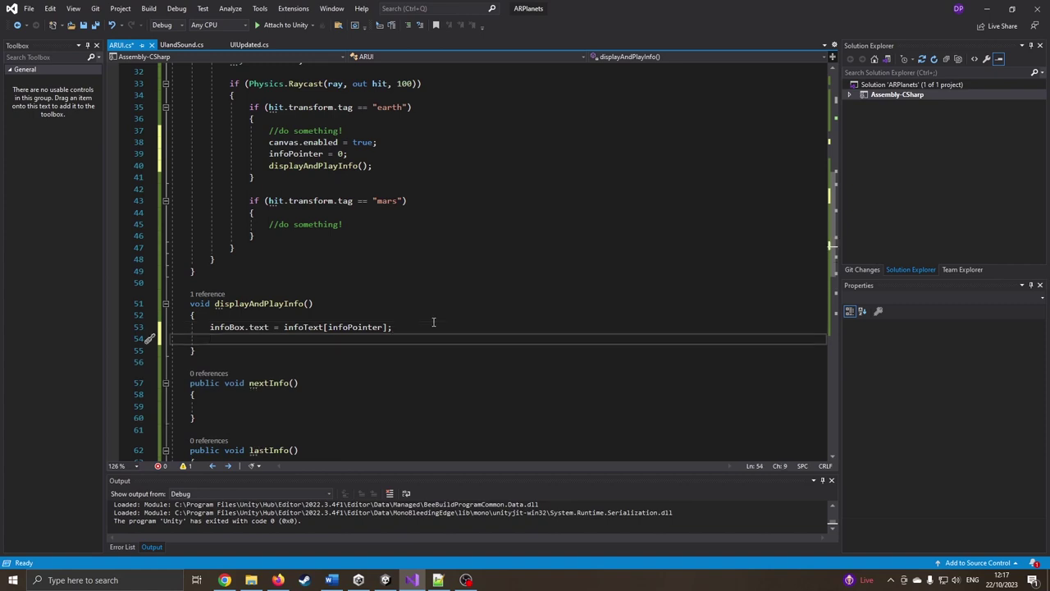
Paste the audio.isPlaying Stop check and audio.PlayOneShot(infoAudio[infoPointer], 1f) below it.
key("alt+Tab")
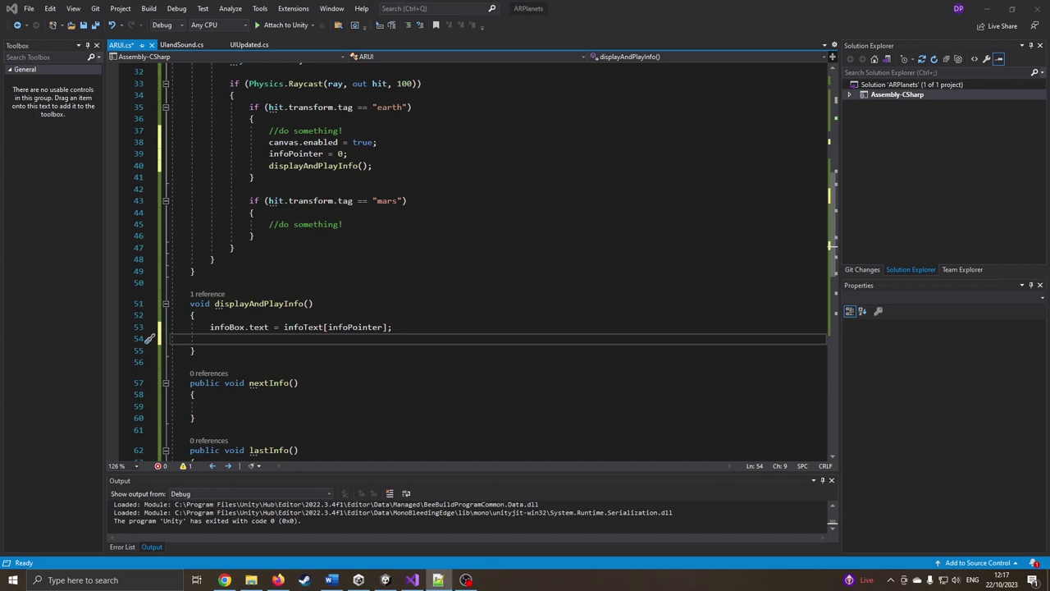
key("alt+Tab")
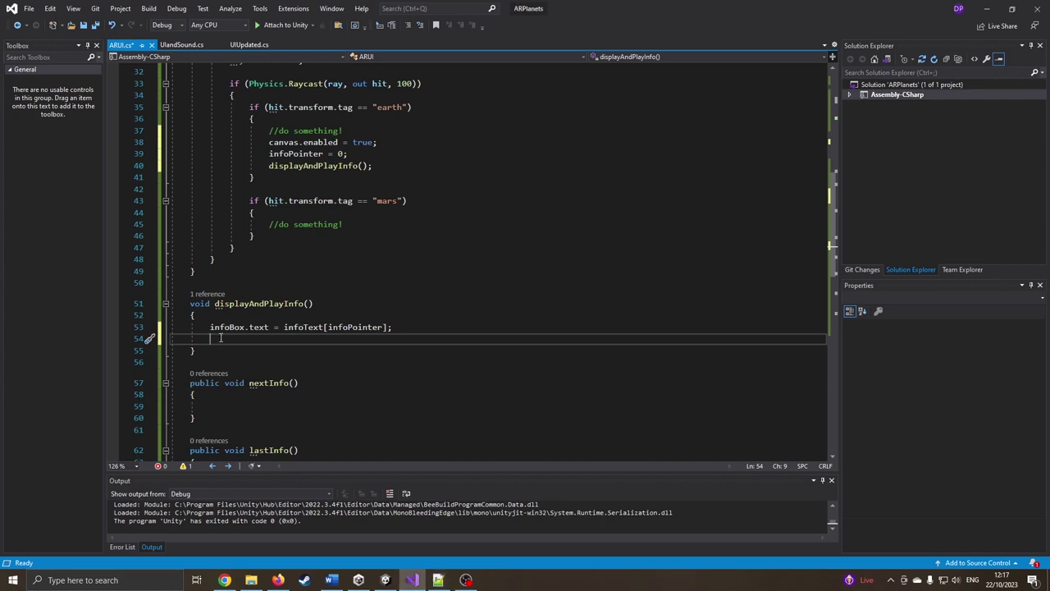
type("if (audio.isPlaying) { audio.Stop(); }         audio.PlayOneShot(infoAudio[infoPointer], 1f);")
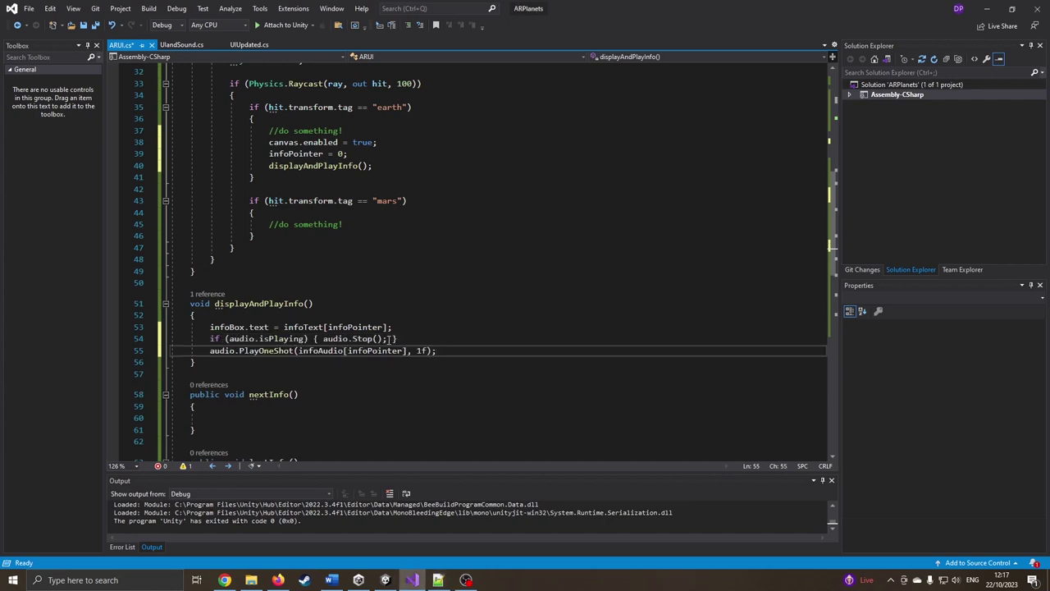
left_click_drag(397, 339, 205, 339)
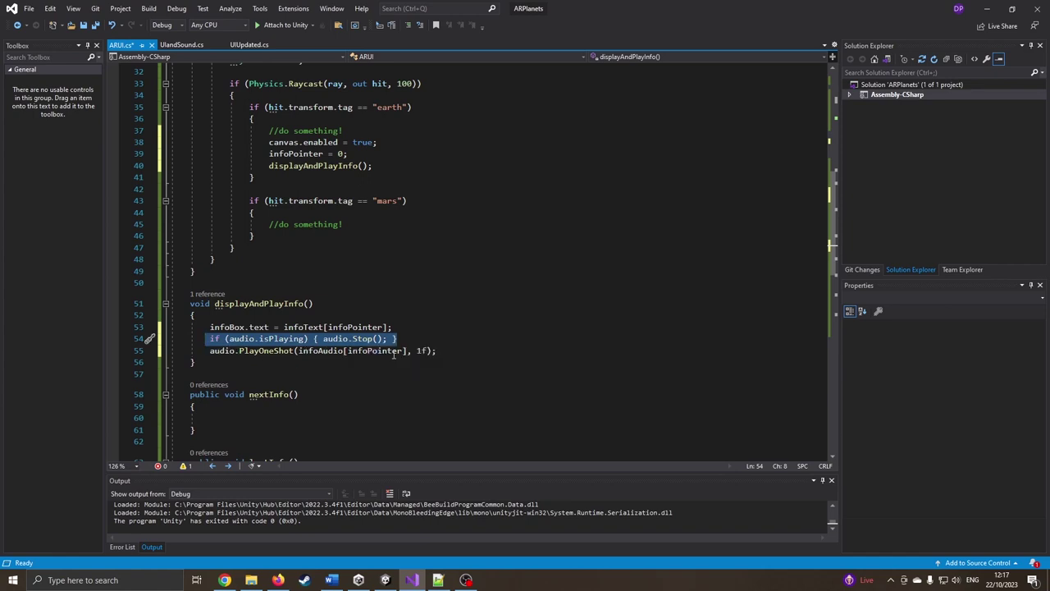
scroll(324, 351, "up", 2)
scroll(316, 279, "up", 3)
scroll(304, 180, "up", 3)
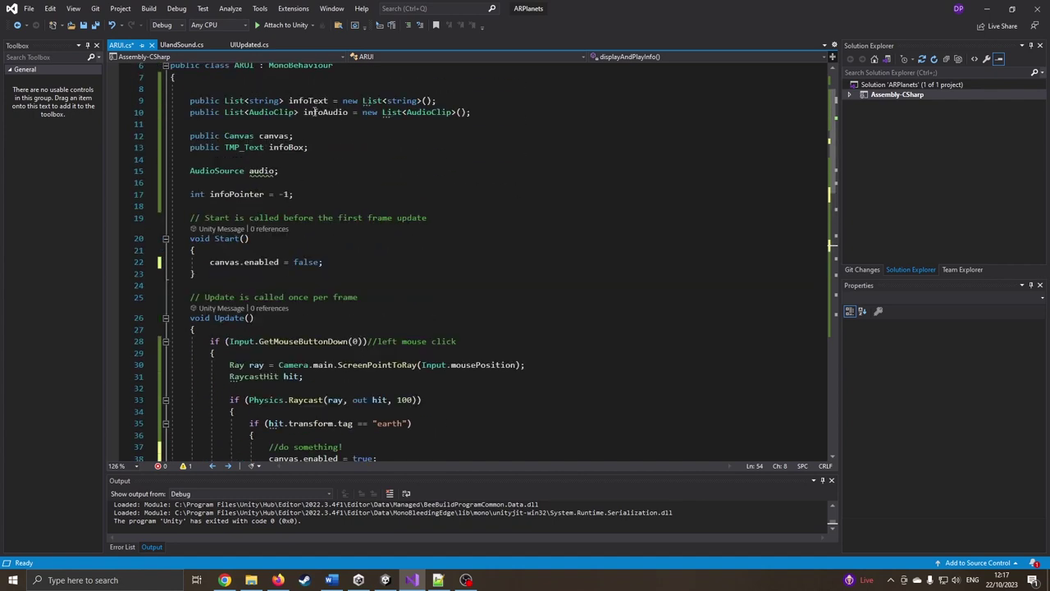
scroll(339, 350, "down", 5)
scroll(339, 350, "down", 4)
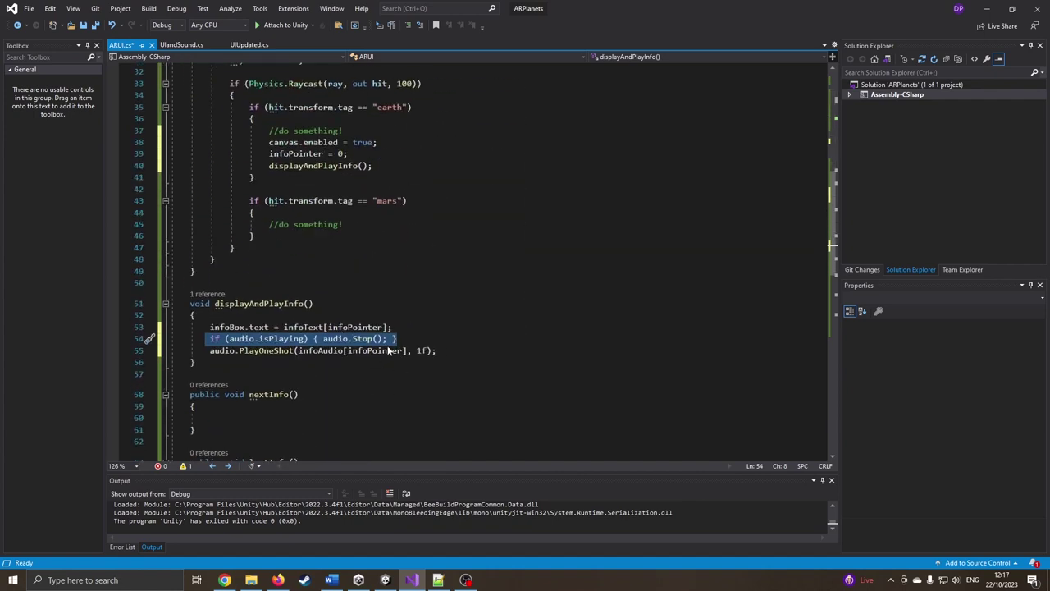
scroll(328, 352, "up", 2)
scroll(279, 371, "down", 2)
left_click(438, 352)
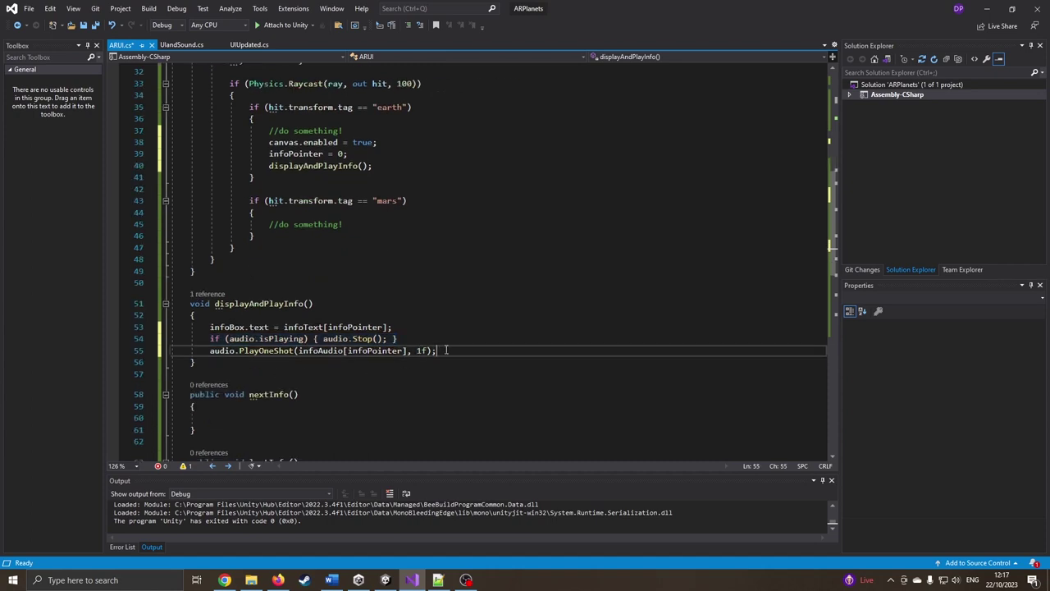
scroll(423, 378, "down", 1)
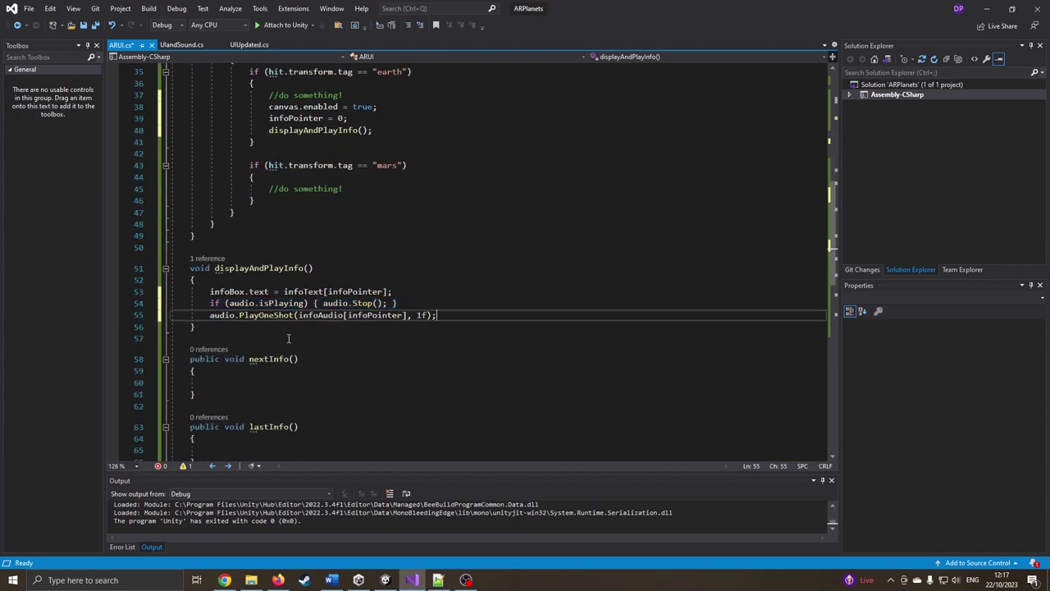
Write 'infoPointer++; // add 1' in nextInfo() followed by a '//validation!?' comment.
left_click(246, 383)
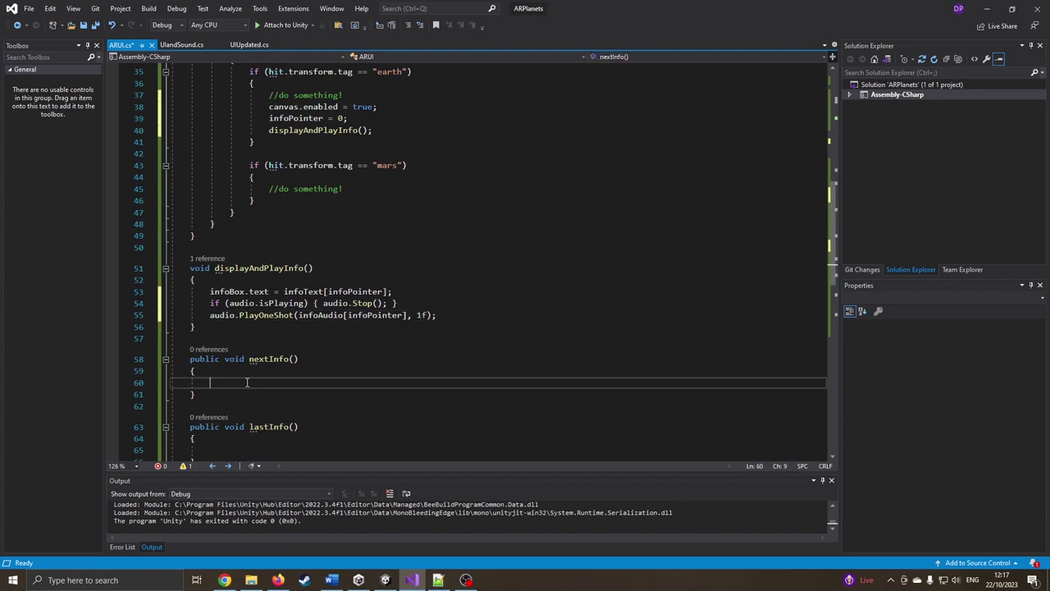
type("inf")
key("Tab")
type("++;")
type(" // a")
type("dd 1")
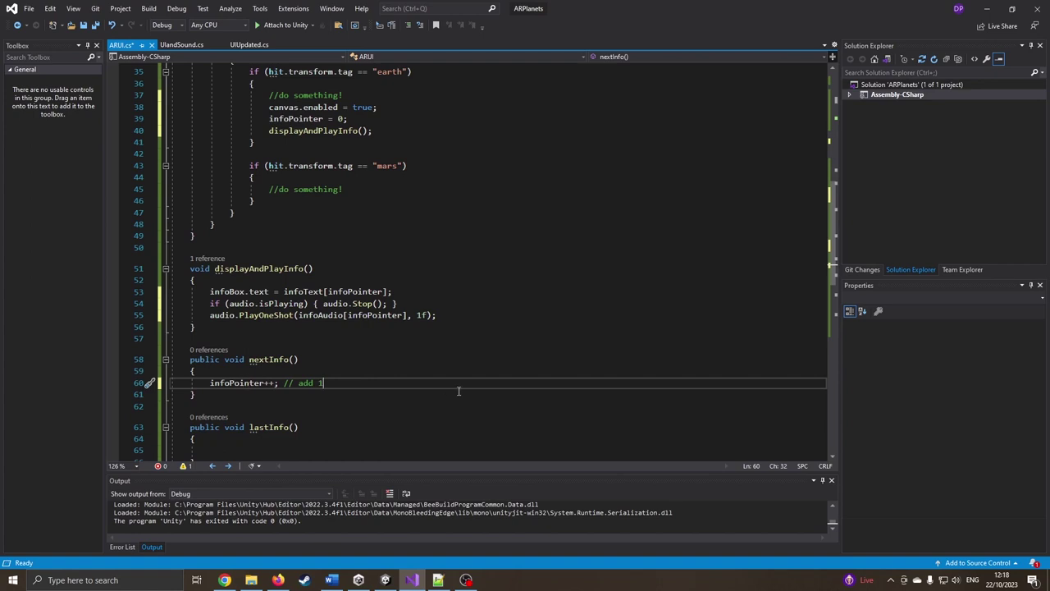
key("Return")
key("Return")
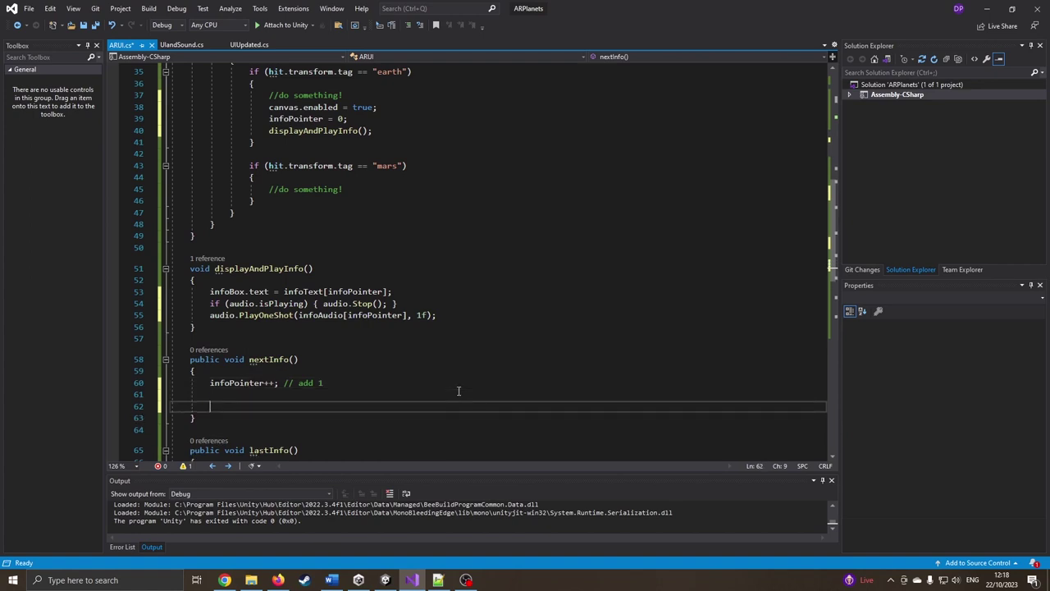
type("//val")
type("idatiobn")
key("BackSpace")
key("BackSpace")
type("n!")
scroll(356, 369, "down", 1)
scroll(356, 369, "down", 2)
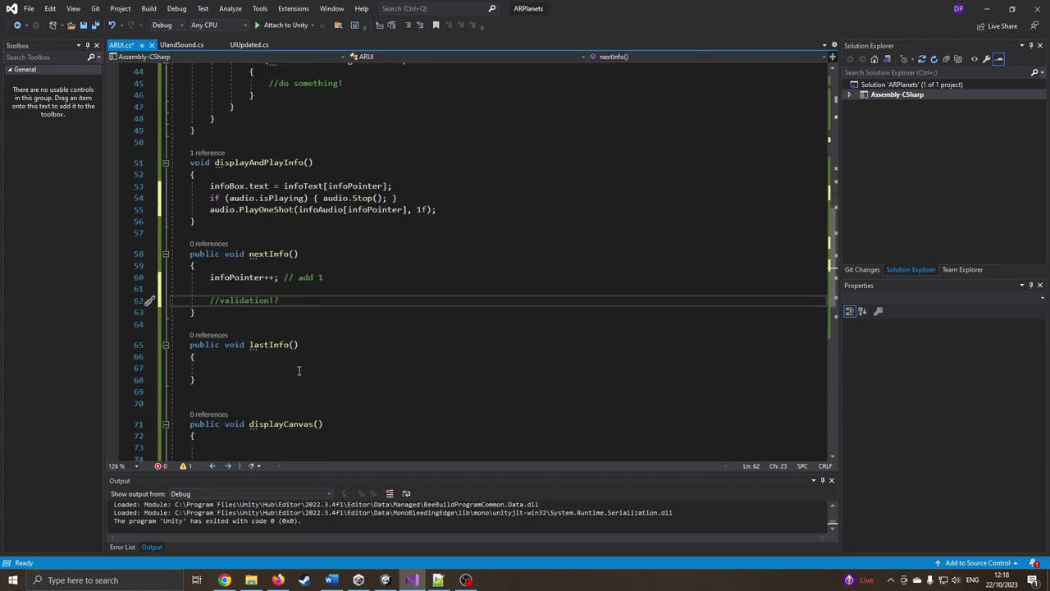
scroll(299, 370, "down", 2)
Move 'canvas.enabled = true;' from the Earth branch into displayCanvas().
left_click(280, 381)
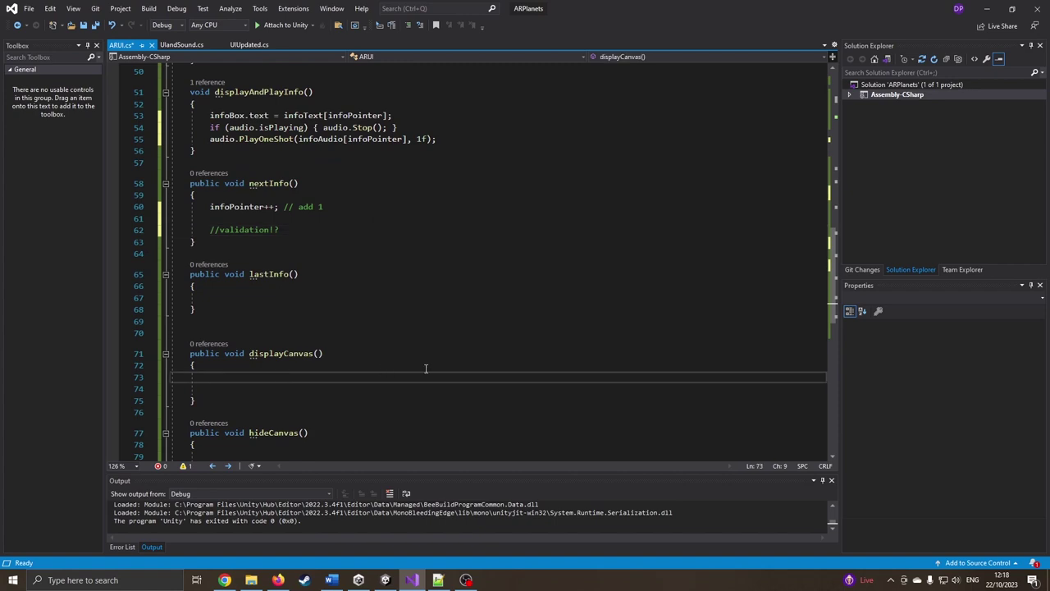
scroll(425, 368, "up", 5)
scroll(426, 366, "up", 4)
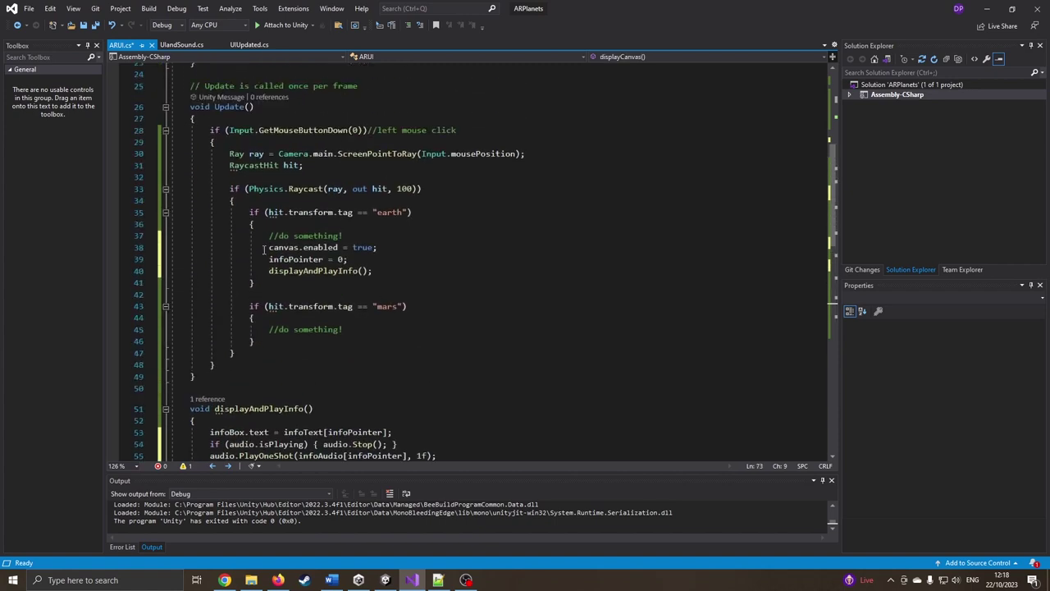
left_click_drag(398, 247, 269, 248)
key("ctrl+c")
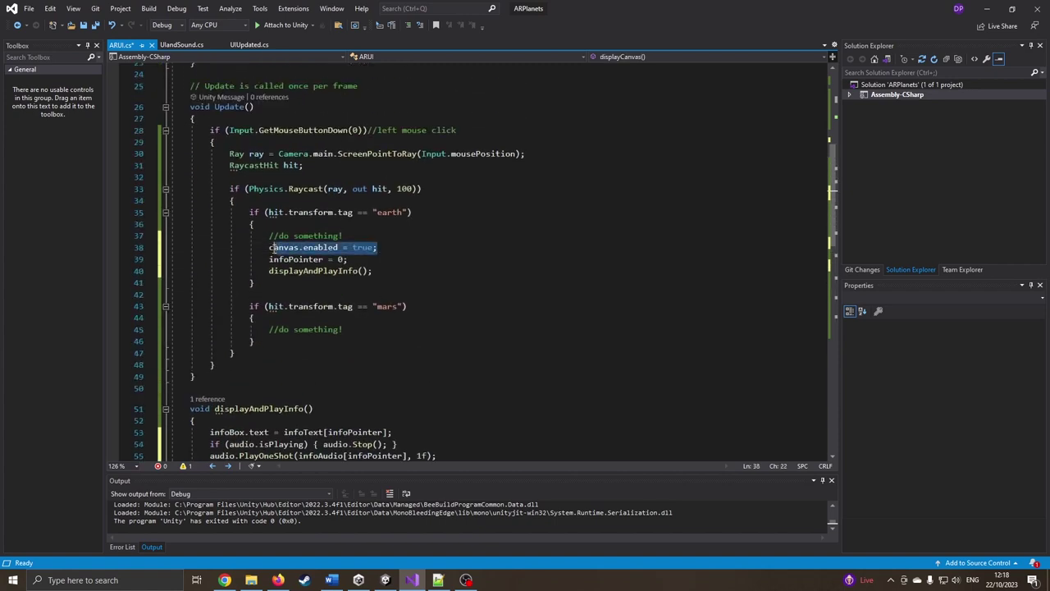
scroll(416, 304, "down", 4)
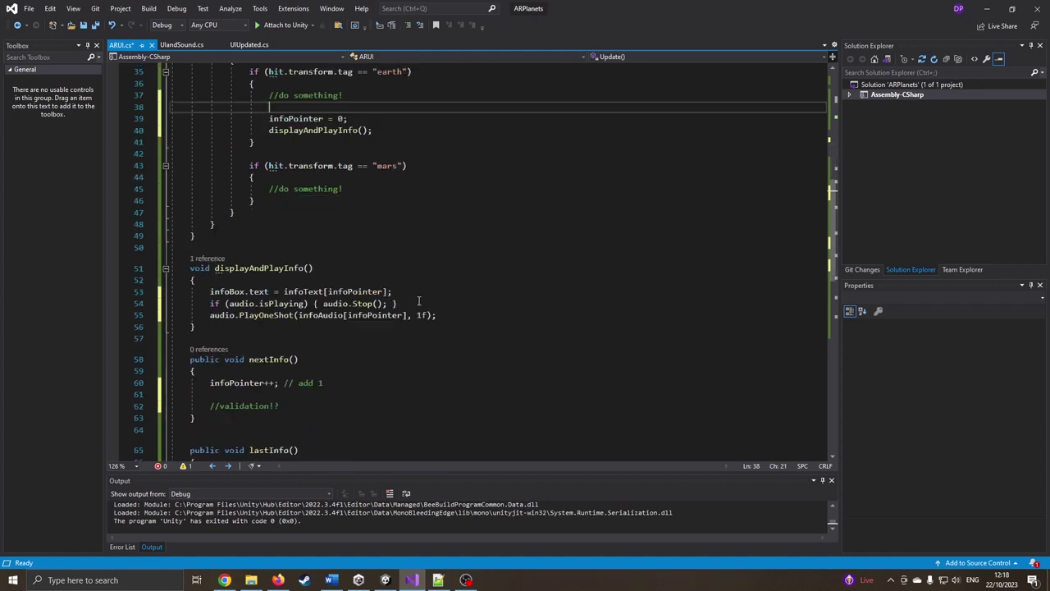
scroll(404, 347, "down", 5)
left_click(236, 342)
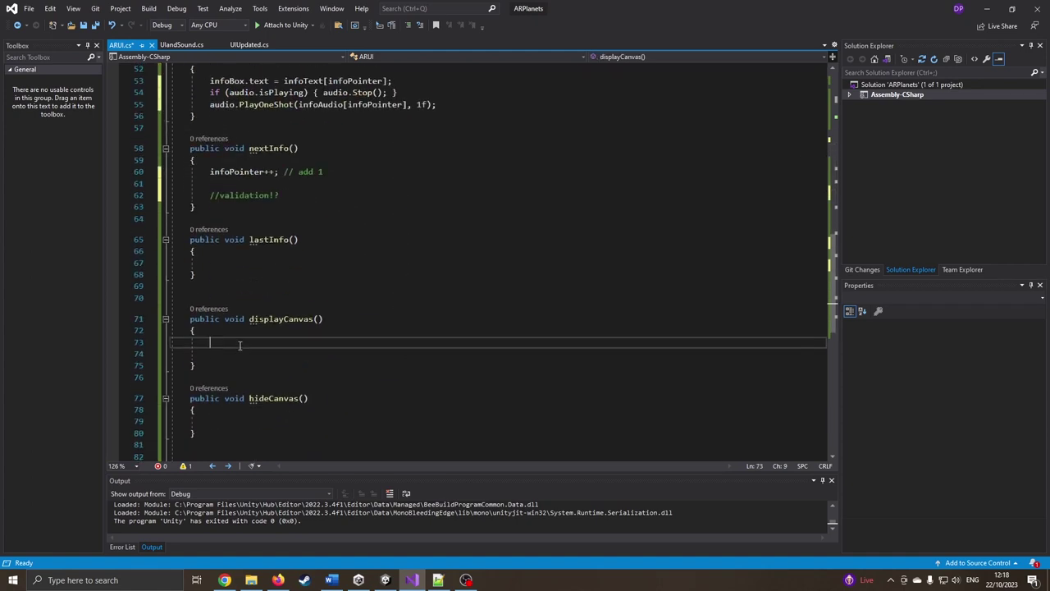
key("ctrl+v")
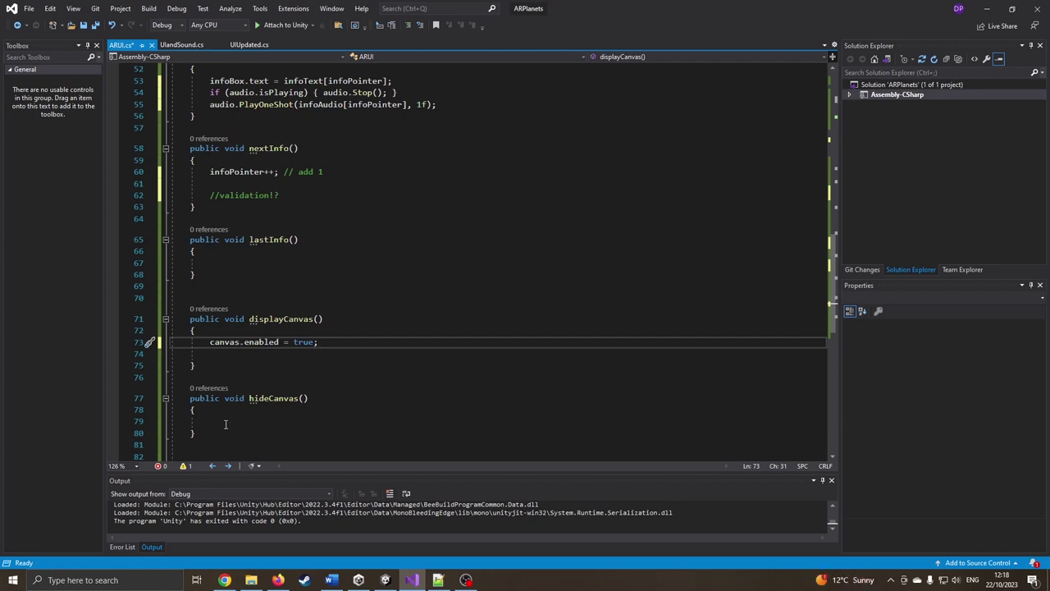
Add 'canvas.enabled = false;' to hideCanvas().
left_click(226, 421)
key("ctrl+v")
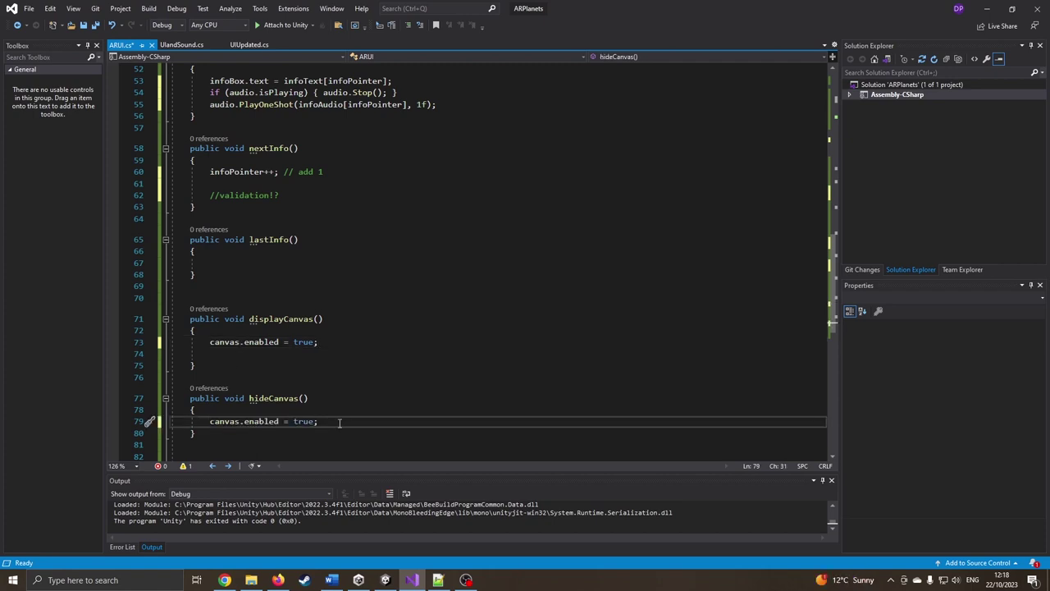
key("Left")
key("ctrl+shift+Left")
type("fal")
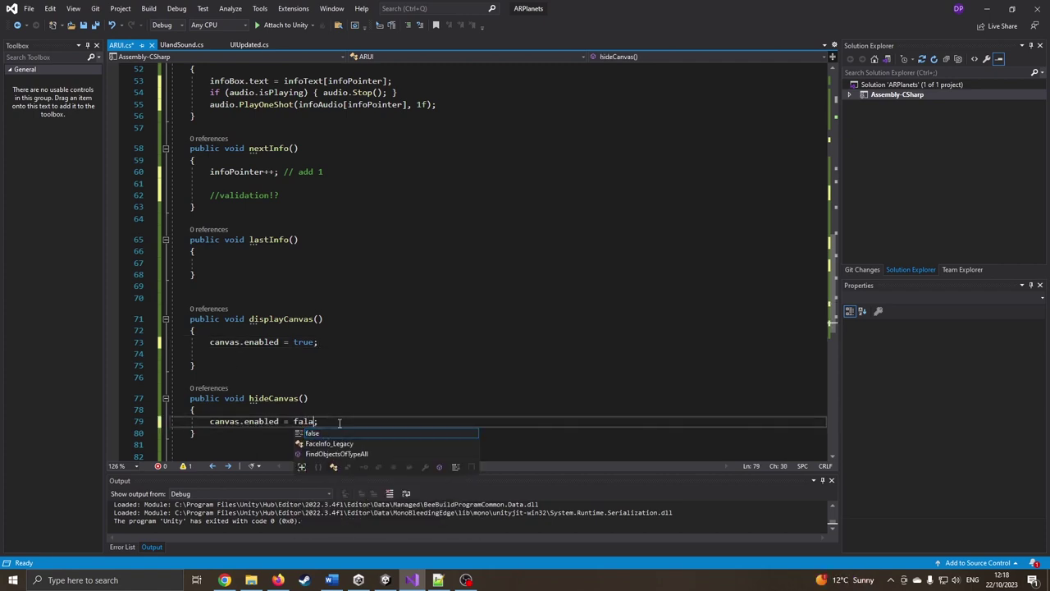
type("a")
key("Tab")
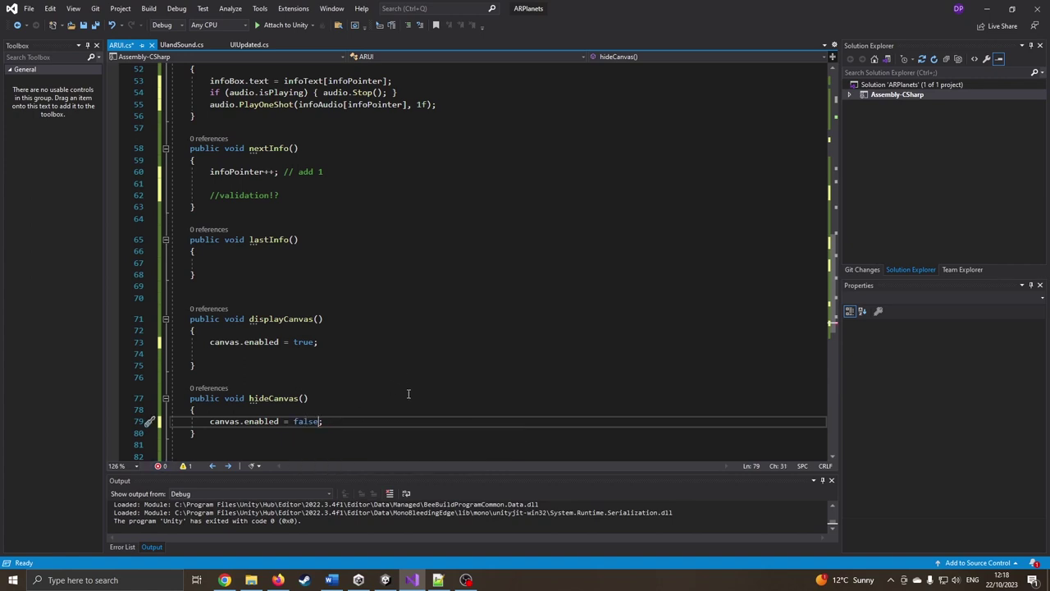
Call displayCanvas(); on line 38 of the Earth branch and save the script.
scroll(410, 386, "up", 3)
scroll(416, 367, "up", 4)
scroll(369, 311, "up", 2)
scroll(328, 270, "up", 1)
left_click(273, 246)
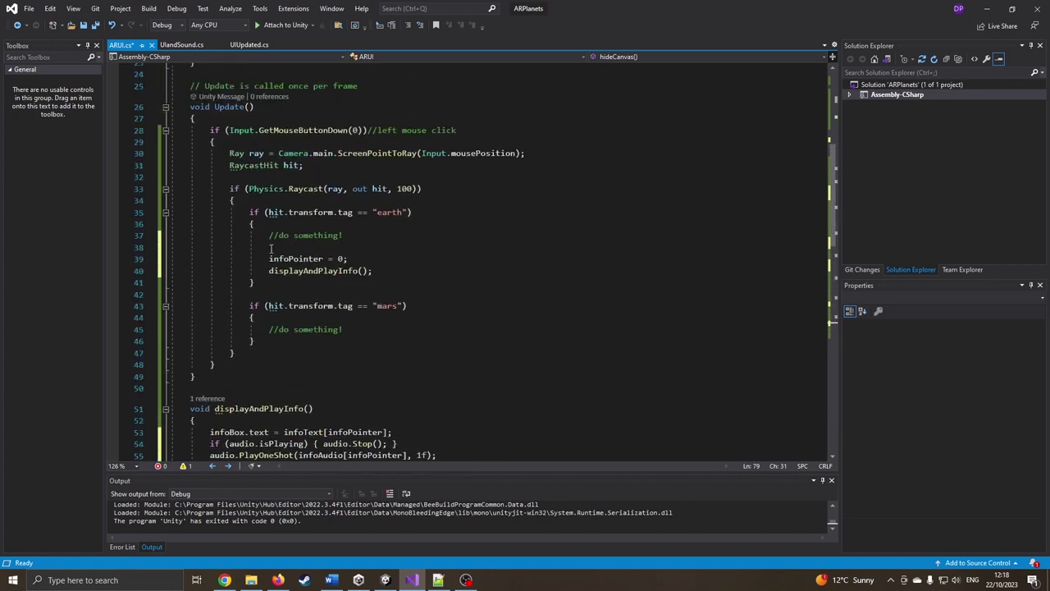
type("disp")
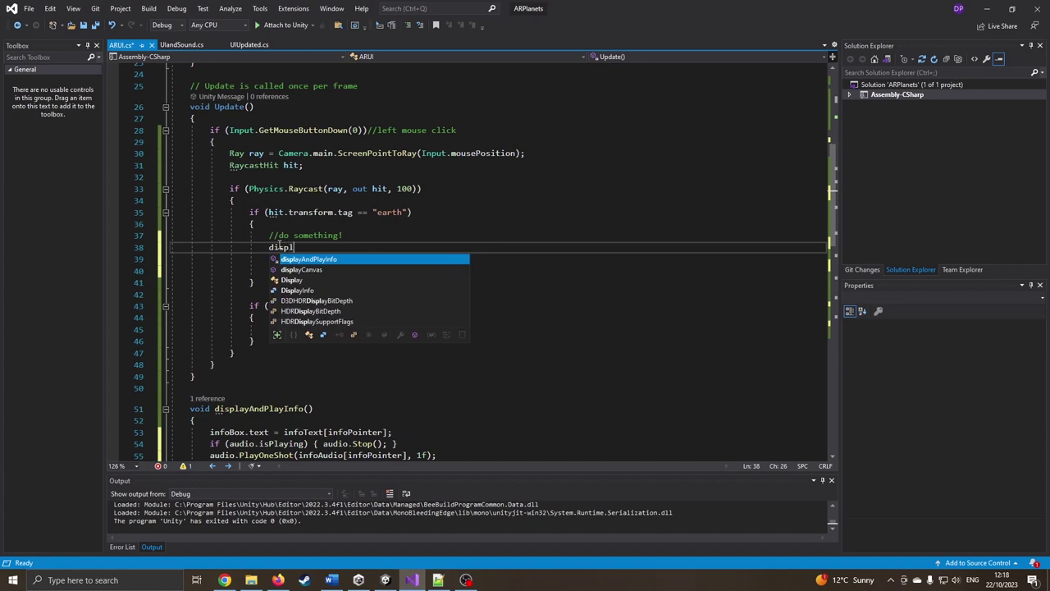
type("l")
key("Tab")
type("();")
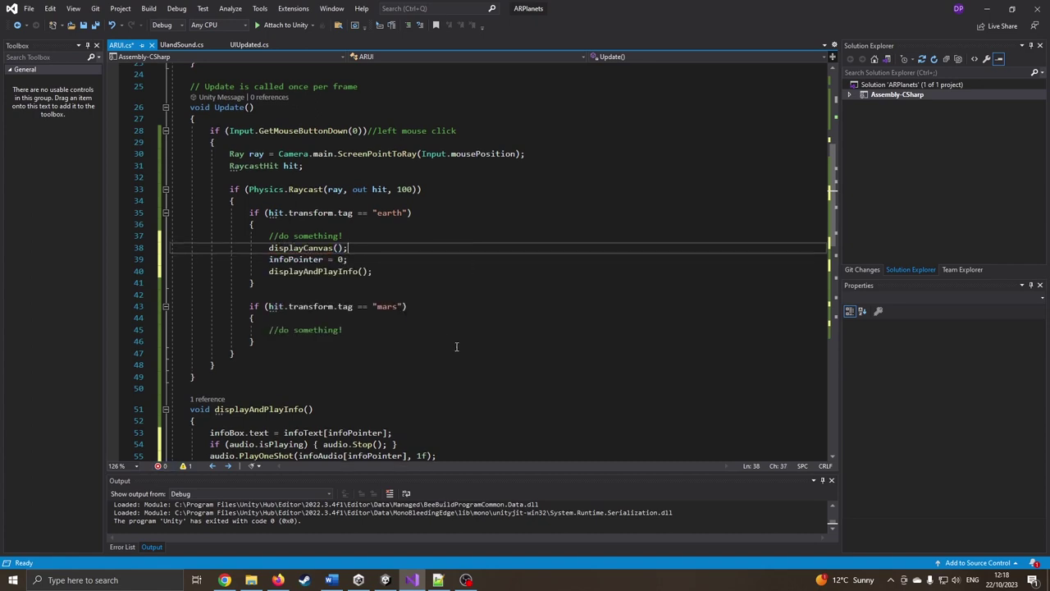
scroll(453, 346, "down", 2)
scroll(456, 346, "down", 1)
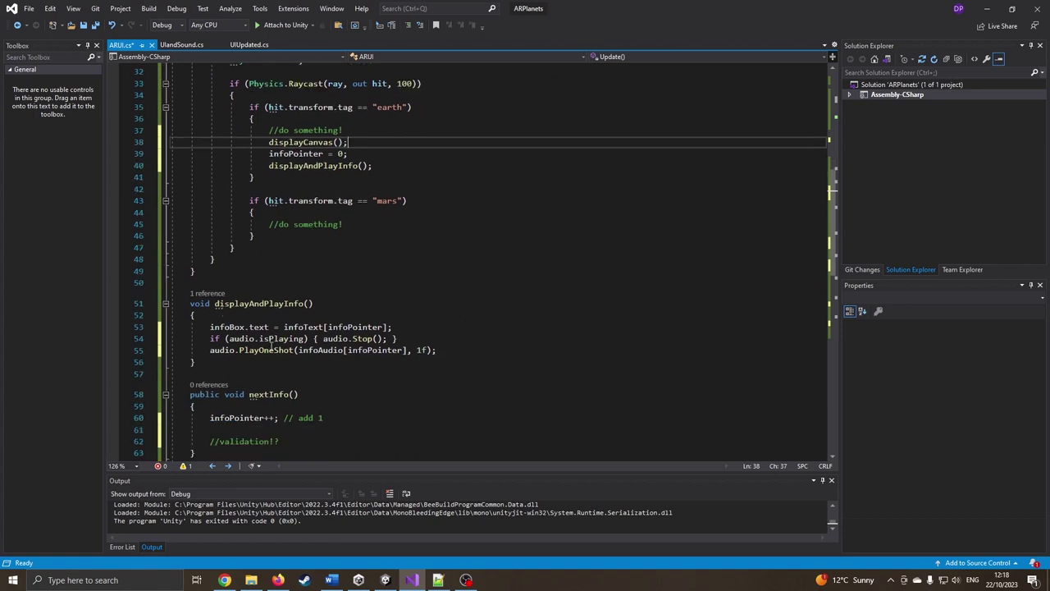
scroll(358, 336, "down", 3)
scroll(291, 334, "down", 2)
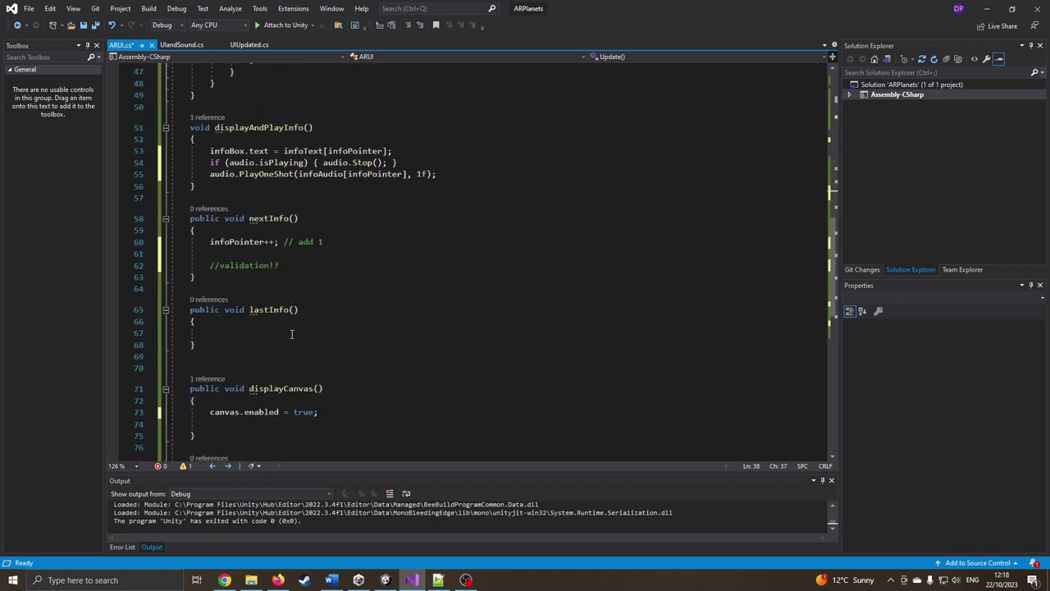
scroll(320, 396, "down", 3)
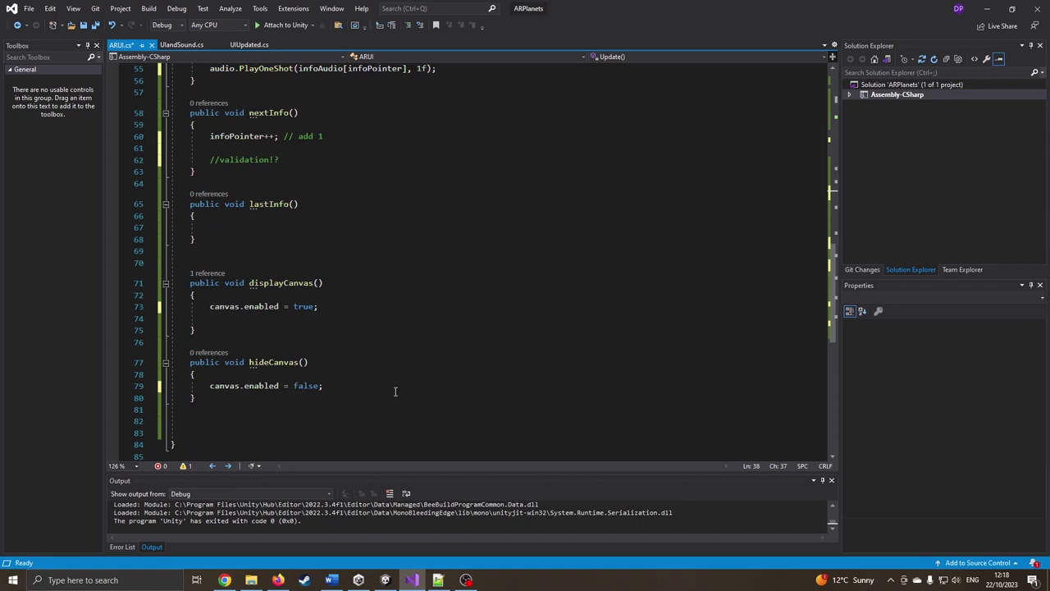
key("ctrl+s")
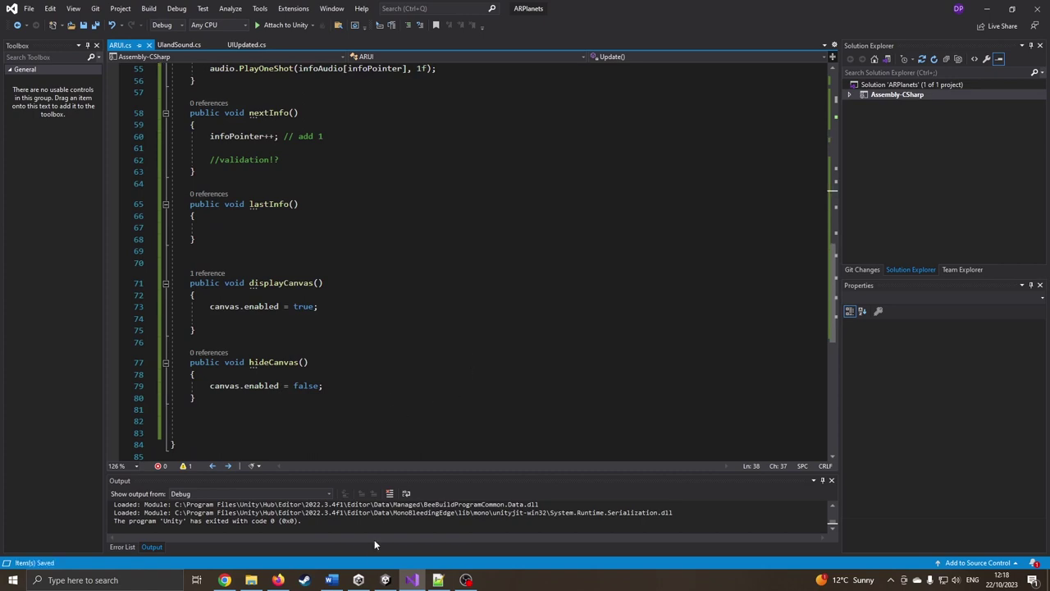
Make the Next button's On Click call ARUI.nextInfo on XR Origin.
left_click(384, 580)
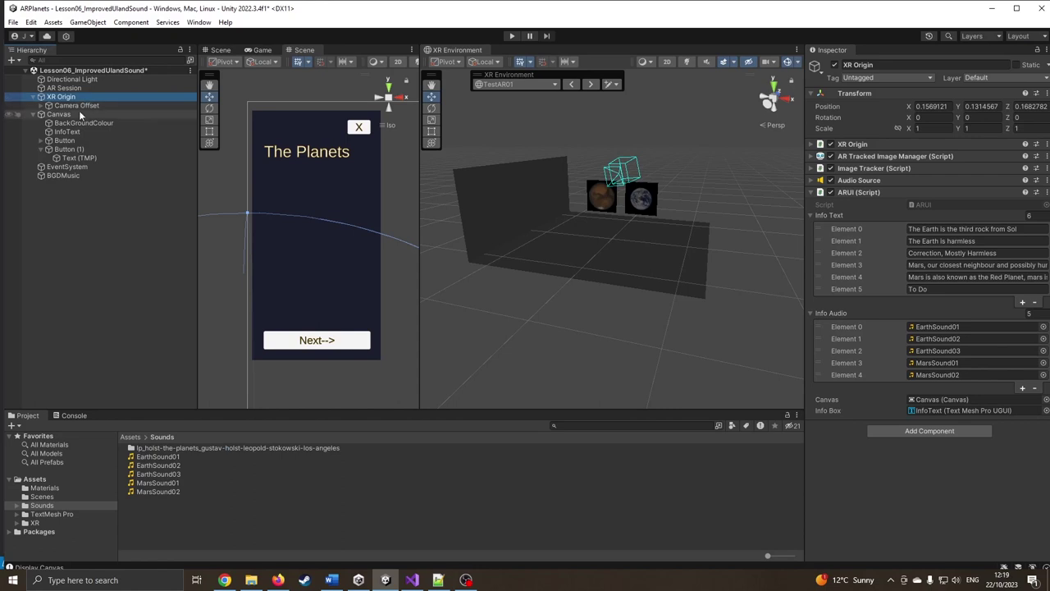
left_click(74, 149)
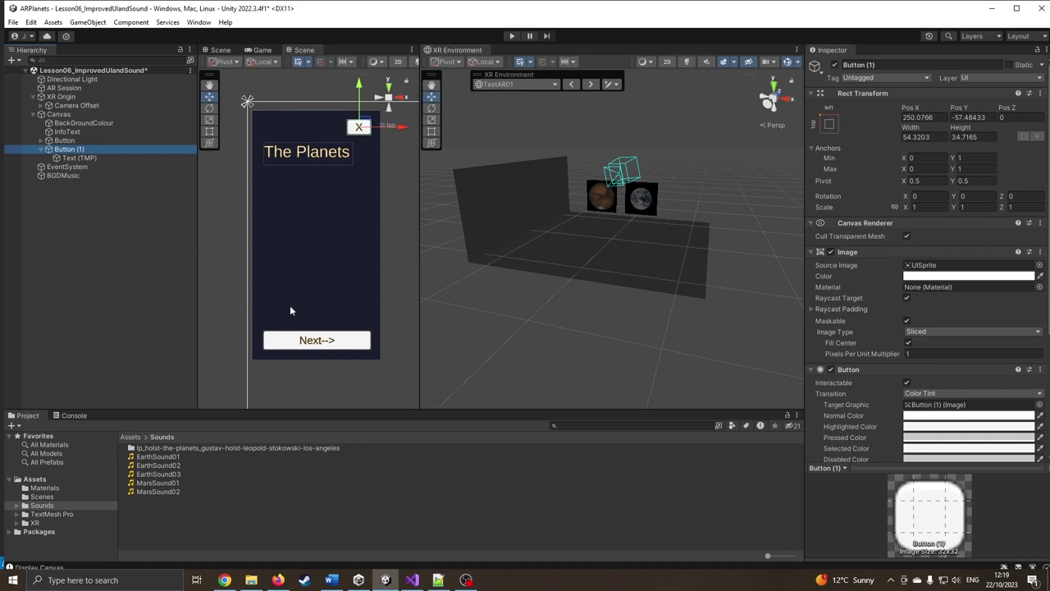
left_click(83, 141)
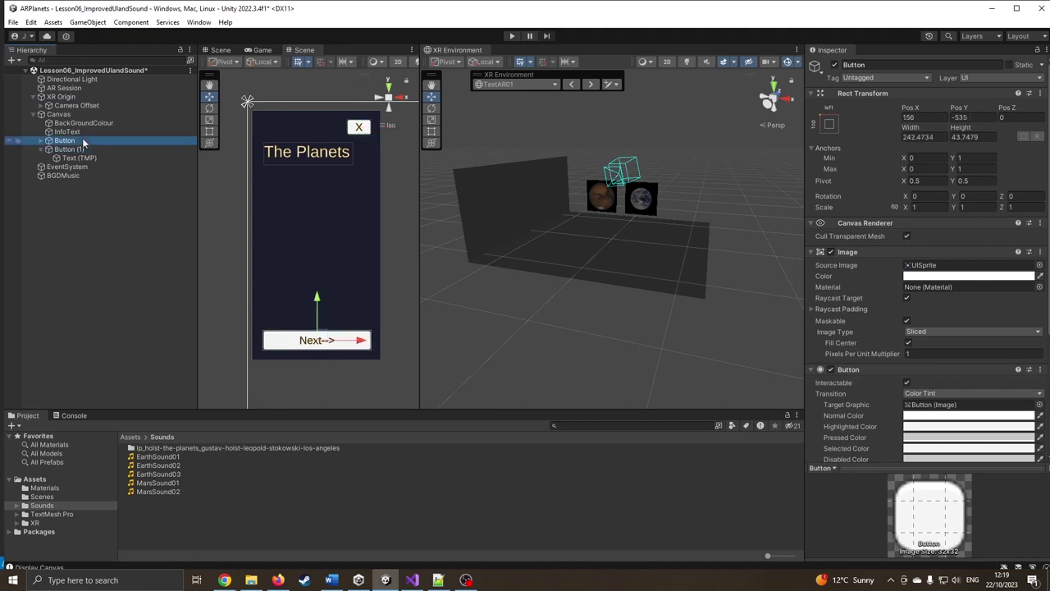
scroll(906, 349, "down", 5)
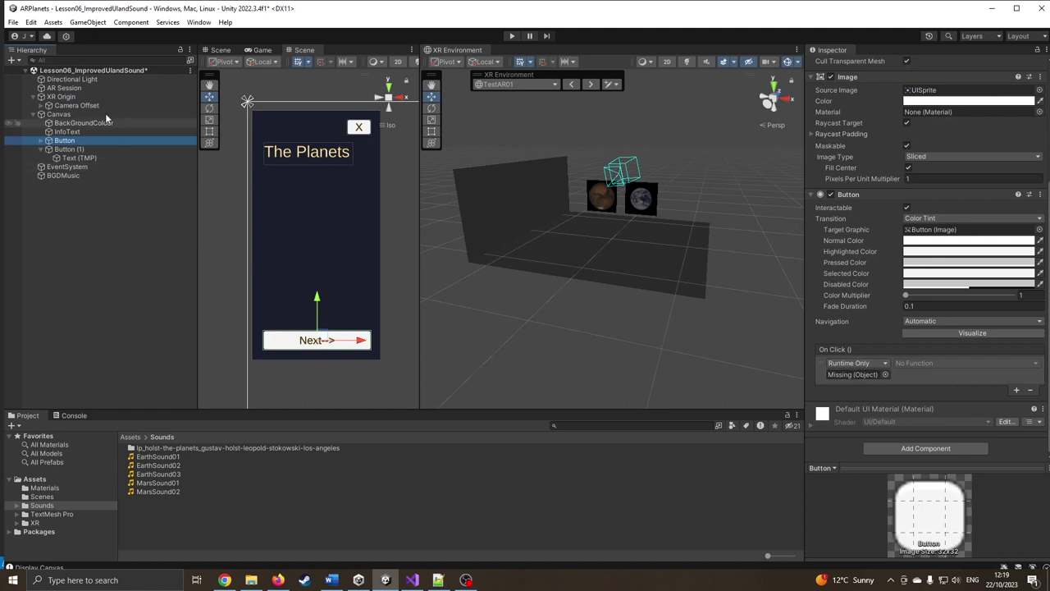
left_click_drag(66, 97, 851, 379)
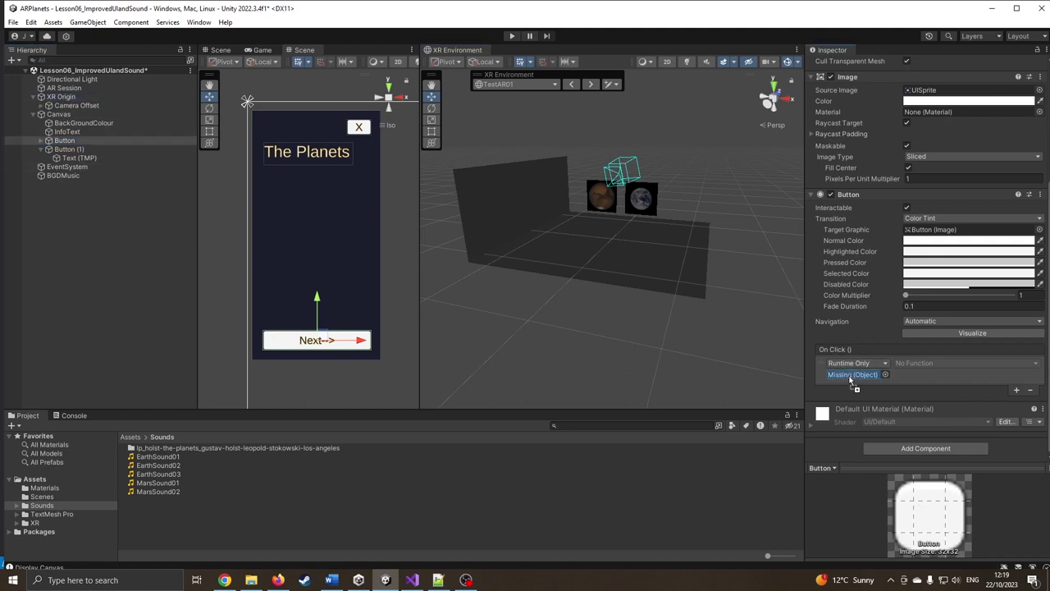
left_click(944, 363)
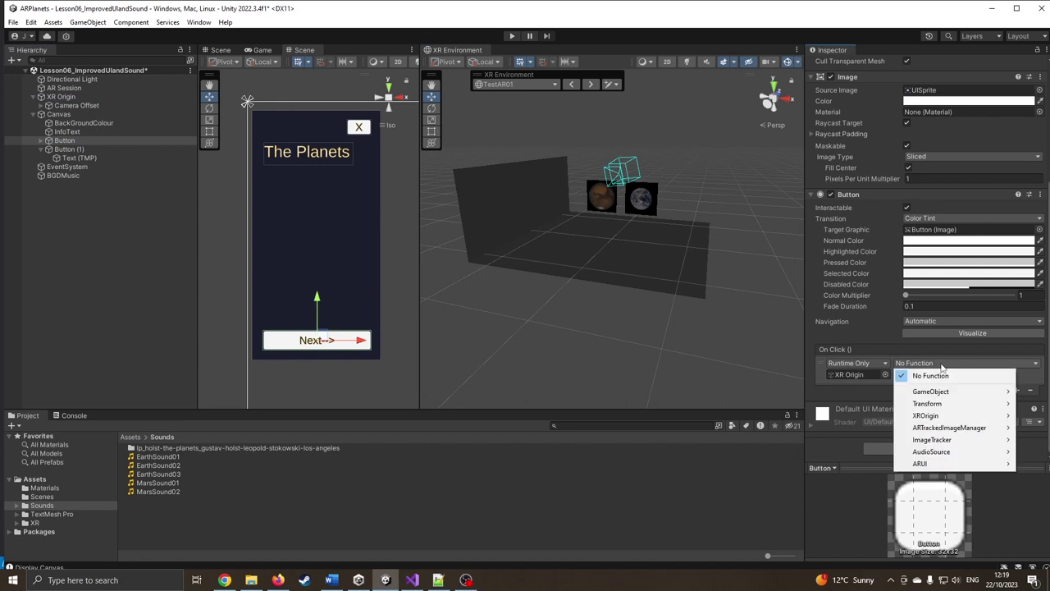
mouse_move(951, 464)
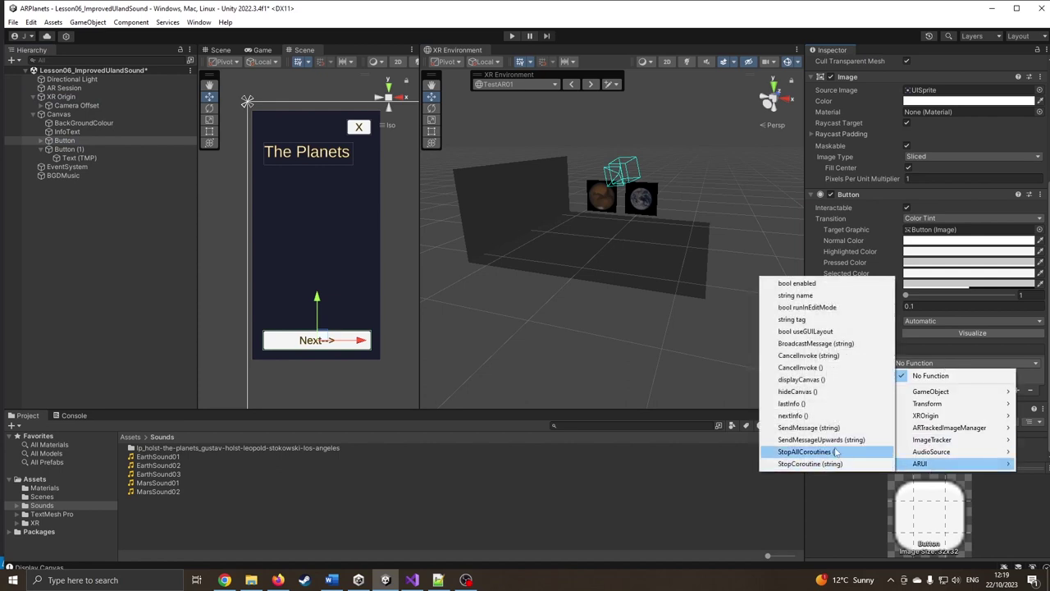
left_click(822, 416)
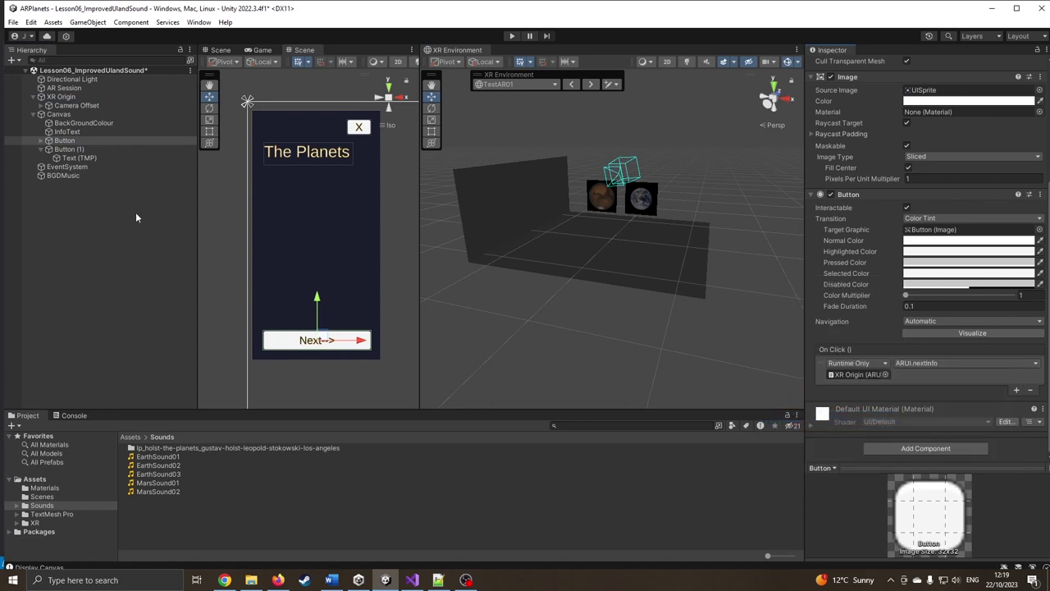
Make the close button, Button (1), call ARUI.hideCanvas on XR Origin.
left_click(72, 149)
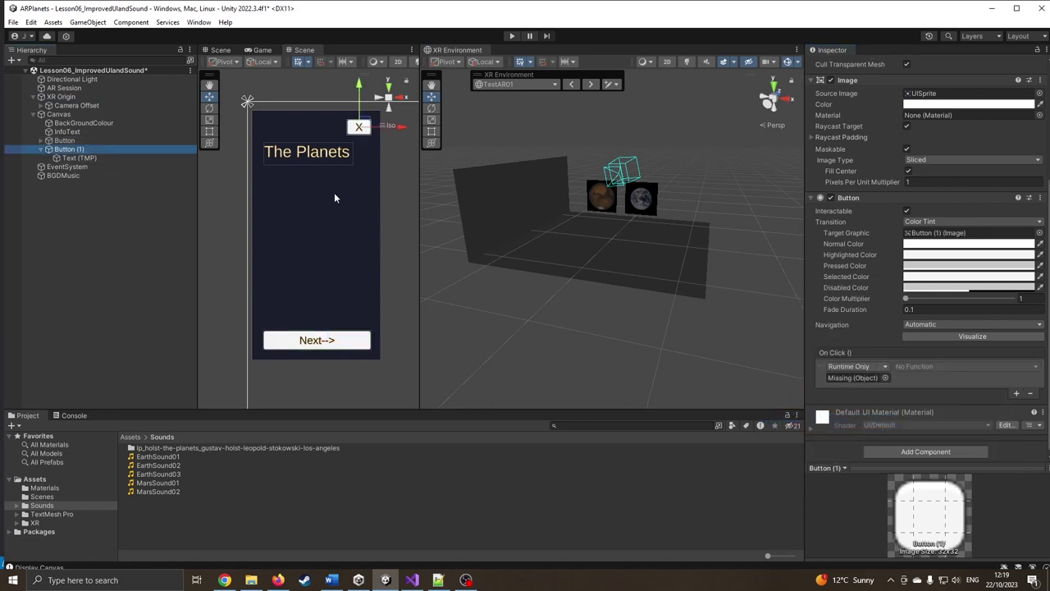
left_click_drag(61, 96, 853, 377)
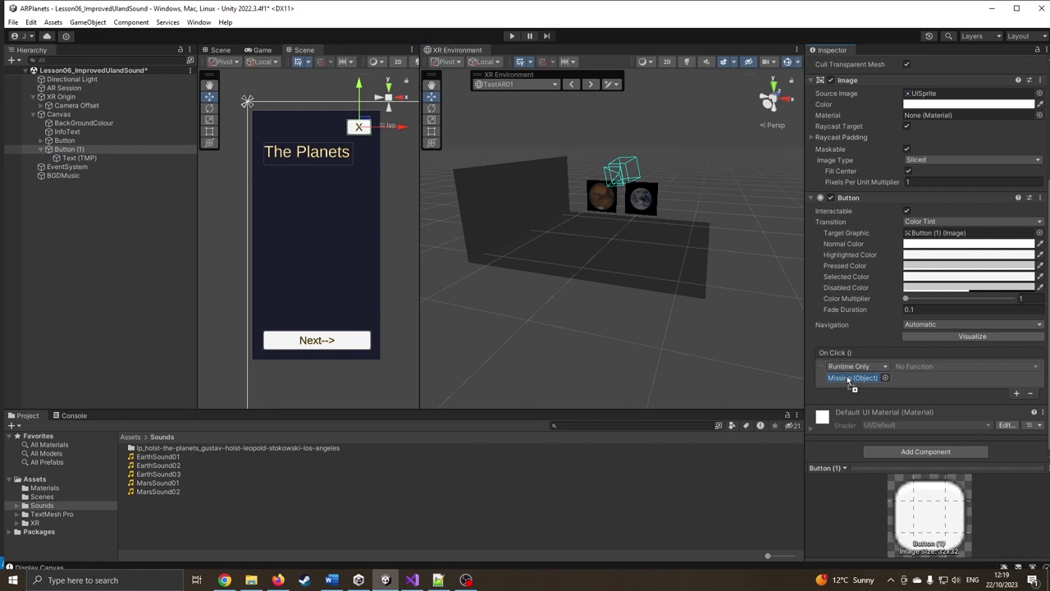
left_click(926, 367)
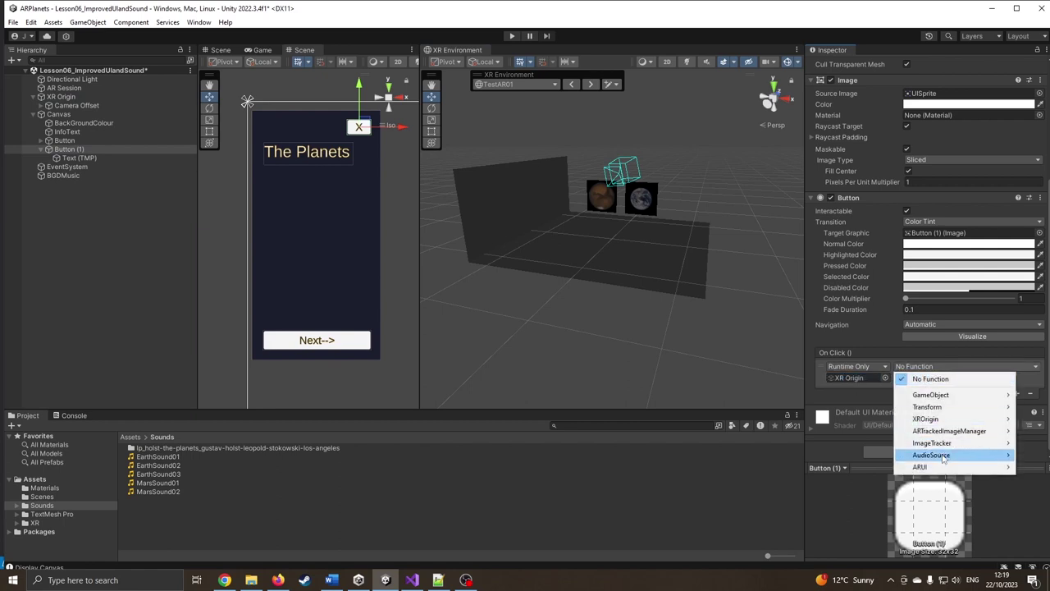
mouse_move(955, 466)
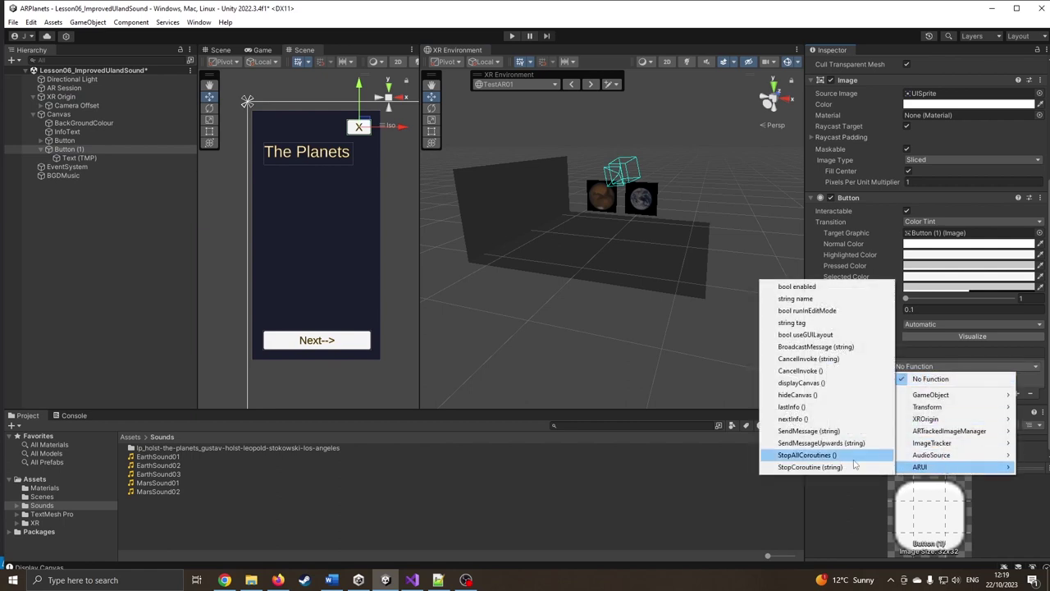
left_click(817, 397)
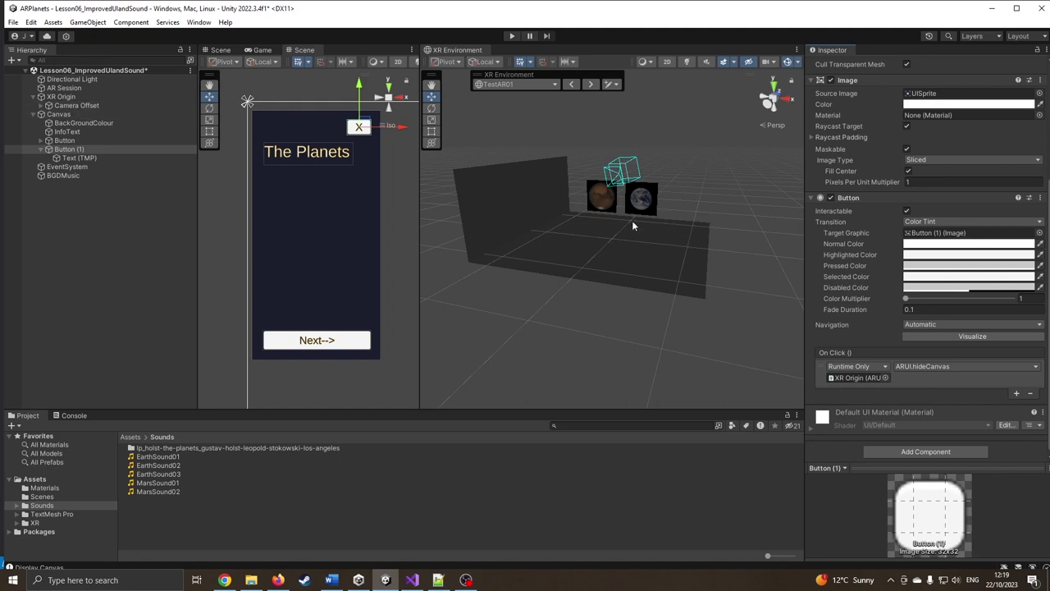
Play-test by clicking Earth, then check the Console's NullReferenceException in displayAndPlayInfo.
left_click(512, 37)
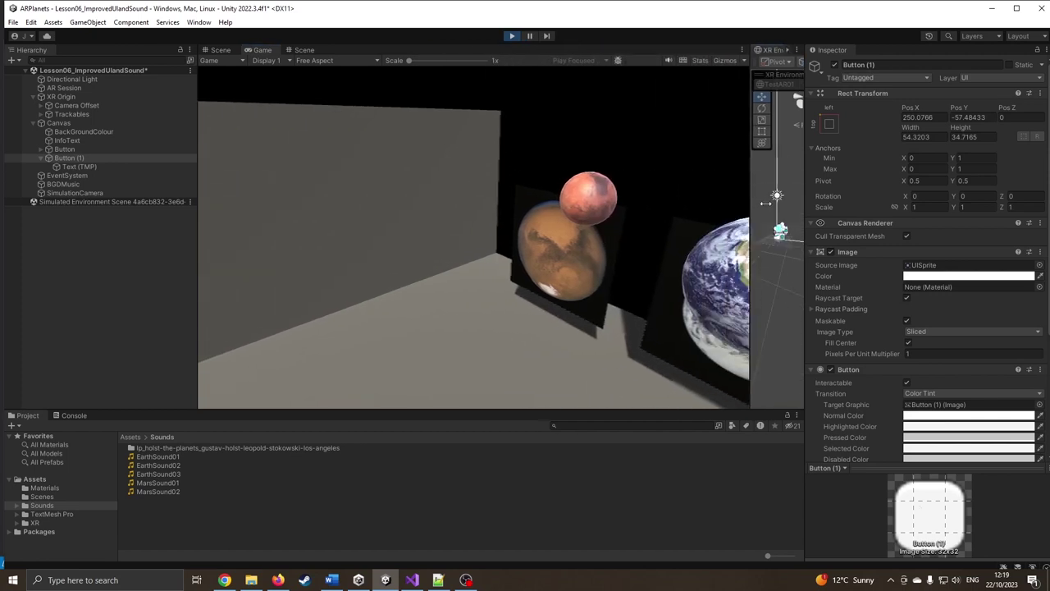
right_click_drag(512, 204, 685, 261)
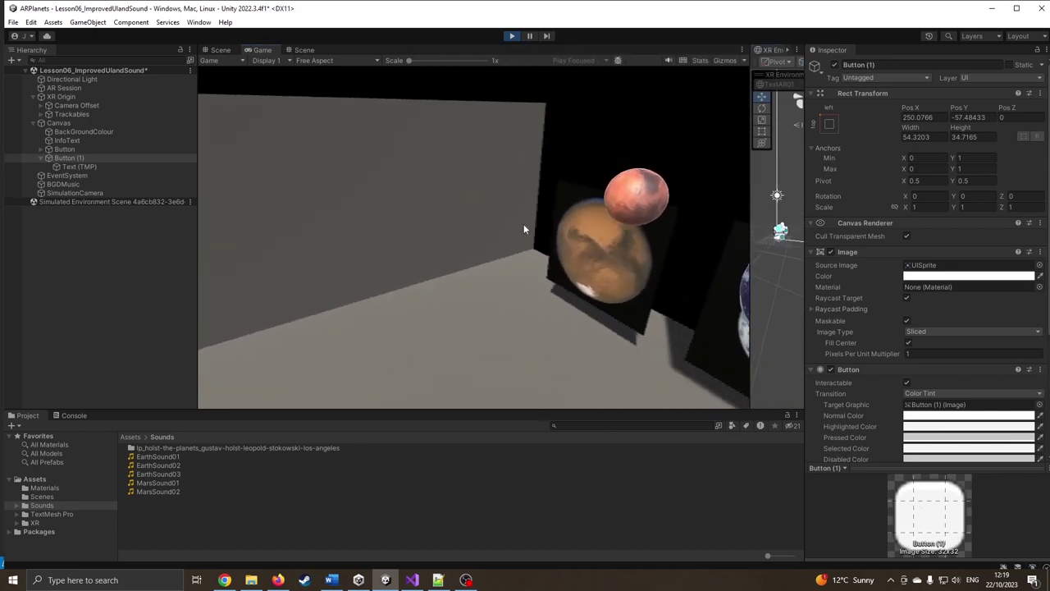
left_click(683, 259)
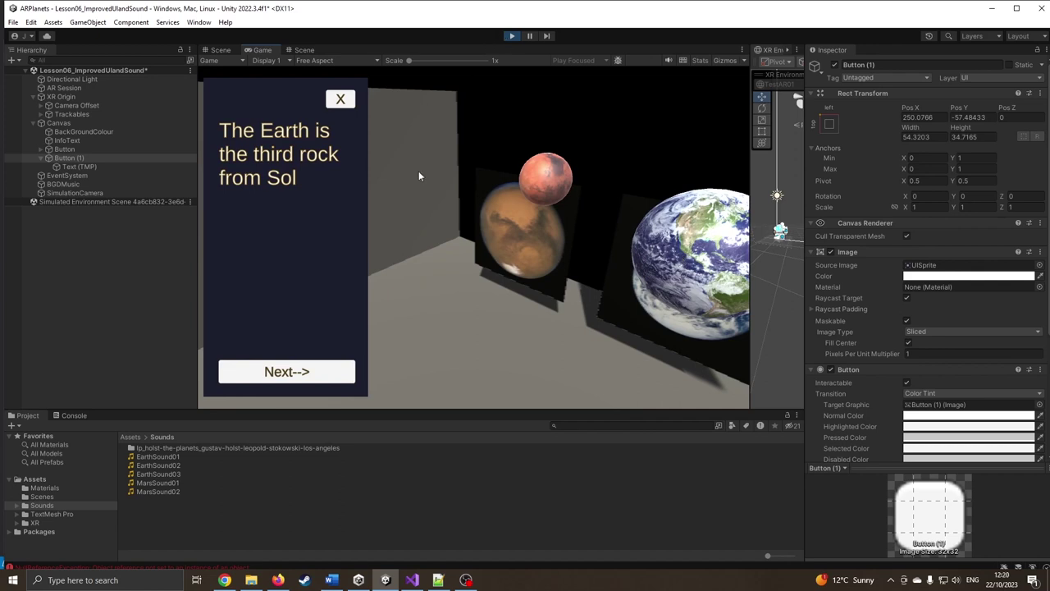
left_click(510, 36)
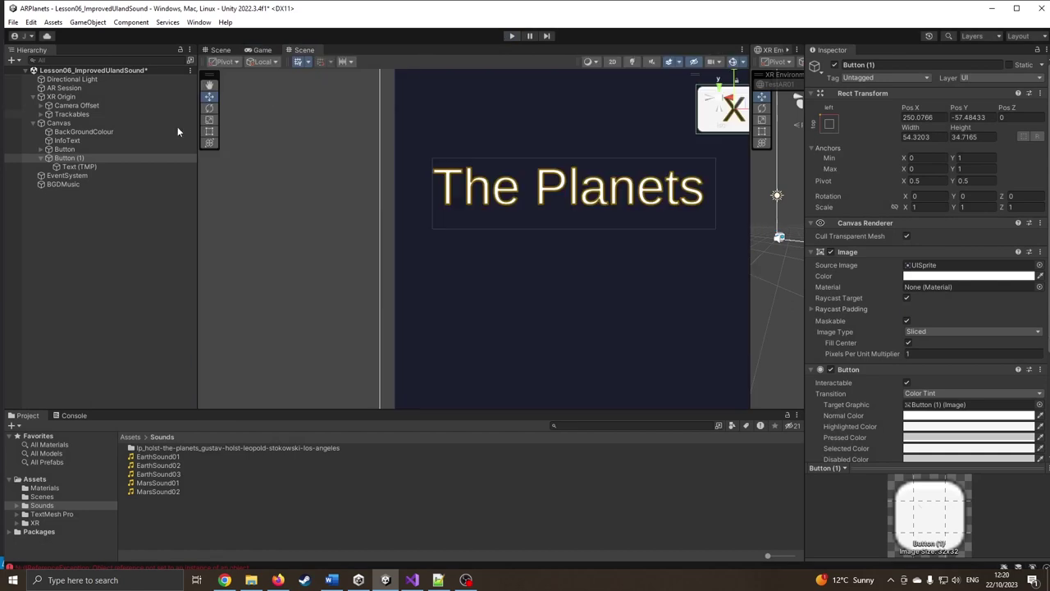
left_click(67, 97)
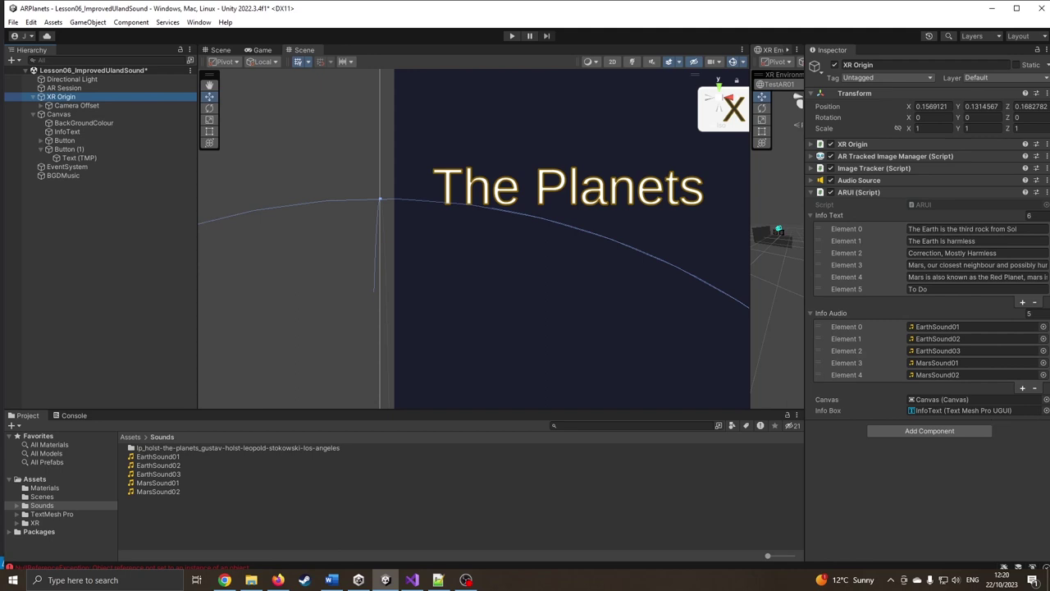
left_click(4, 566)
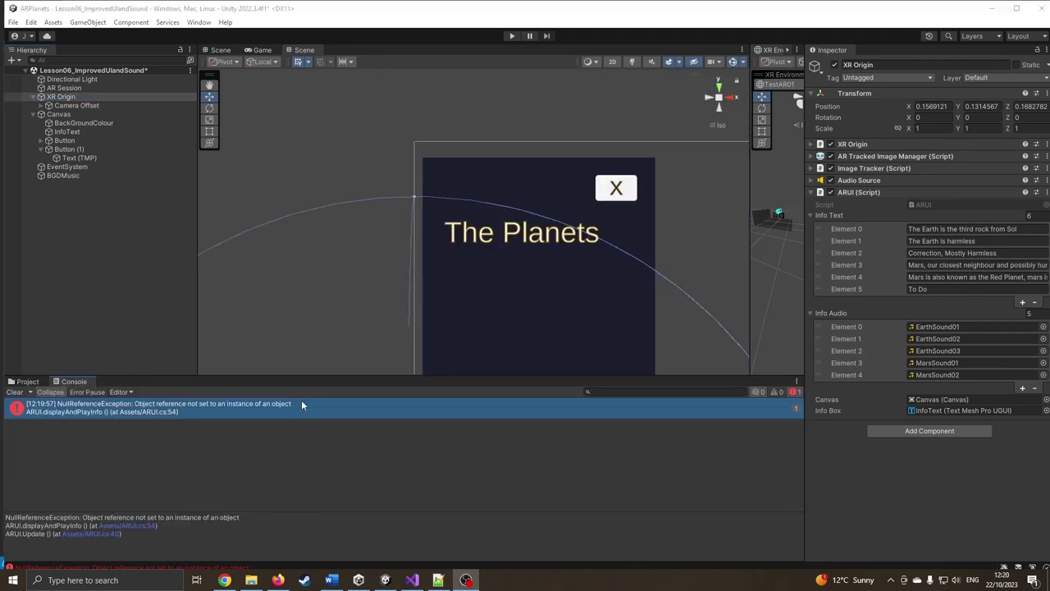
Copy 'audio = GetComponent<AudioSource>();' from UIandSound.cs to the top of ARUI's Start(), and save.
left_click(412, 581)
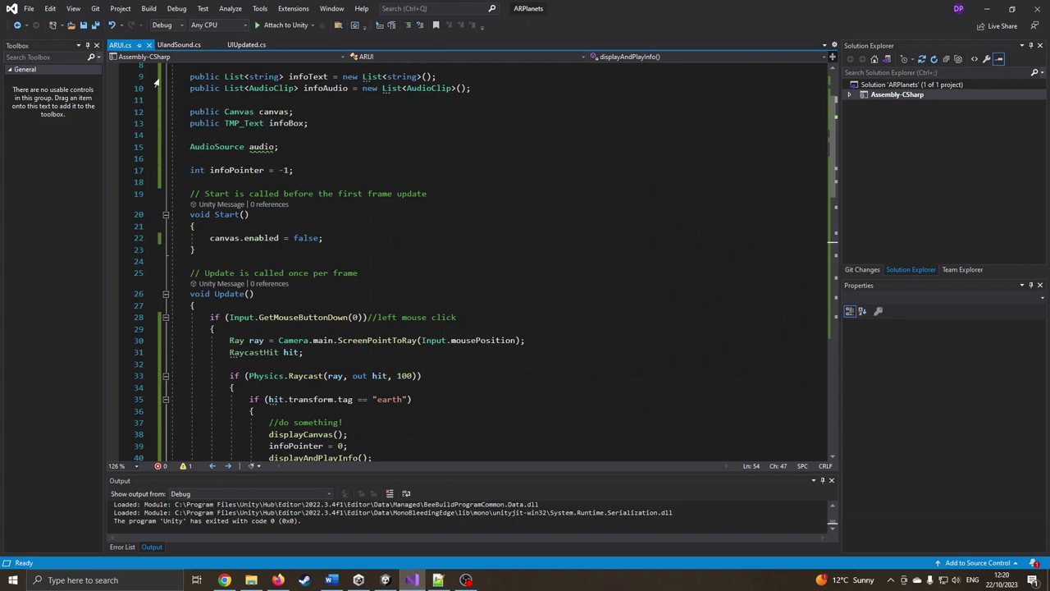
left_click(174, 44)
scroll(394, 221, "up", 1)
scroll(313, 255, "down", 4)
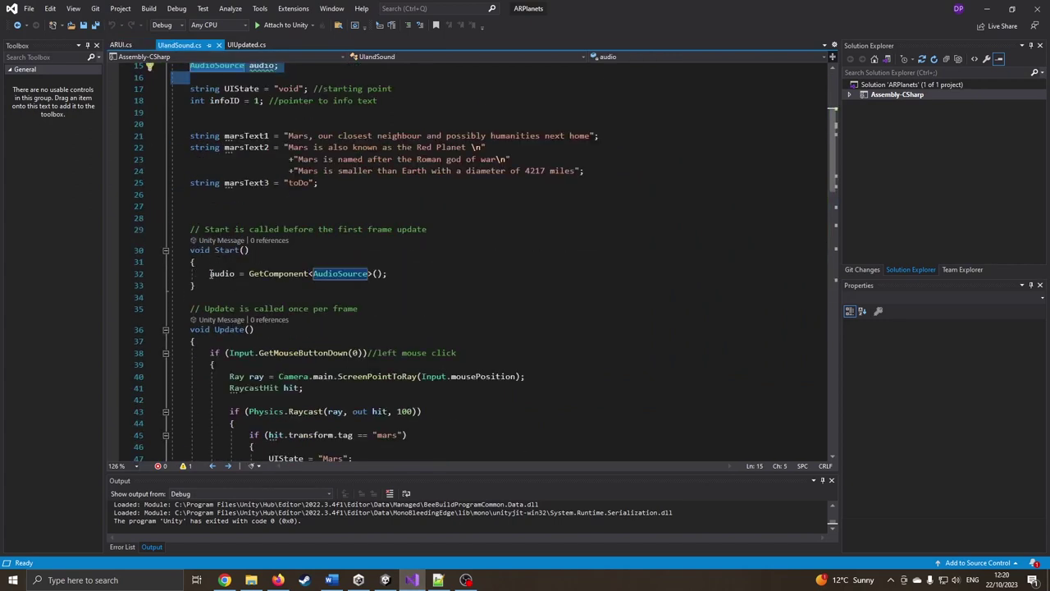
left_click_drag(210, 273, 402, 274)
key("ctrl+c")
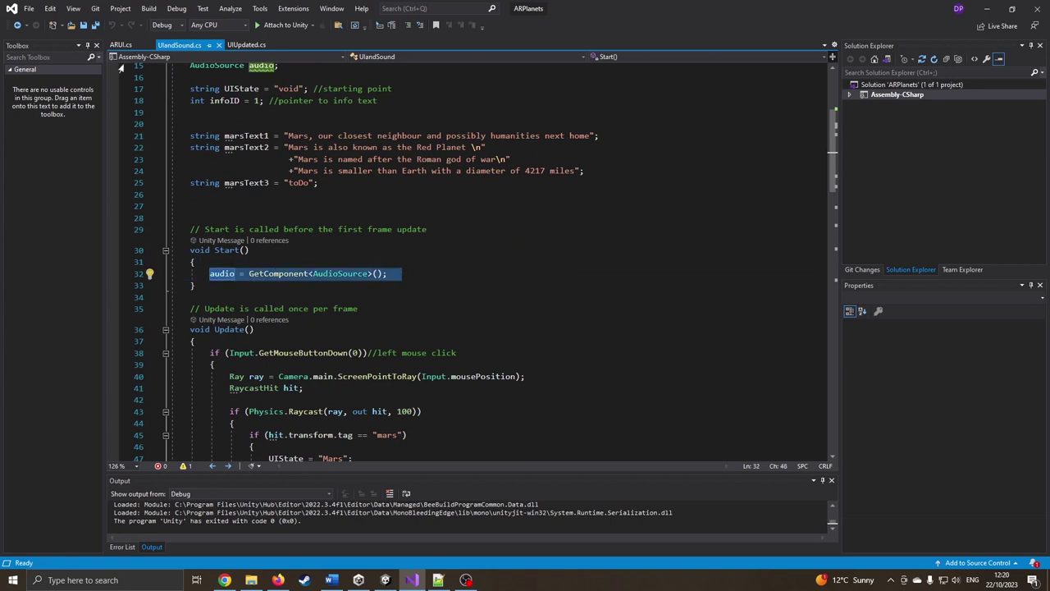
left_click(120, 45)
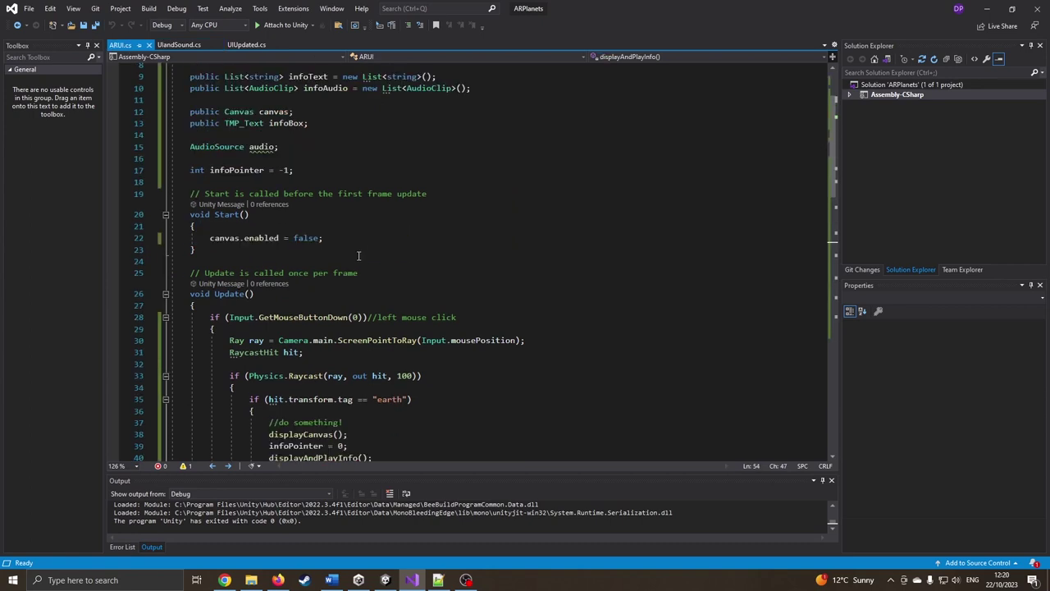
left_click(253, 228)
key("Return")
key("ctrl+v")
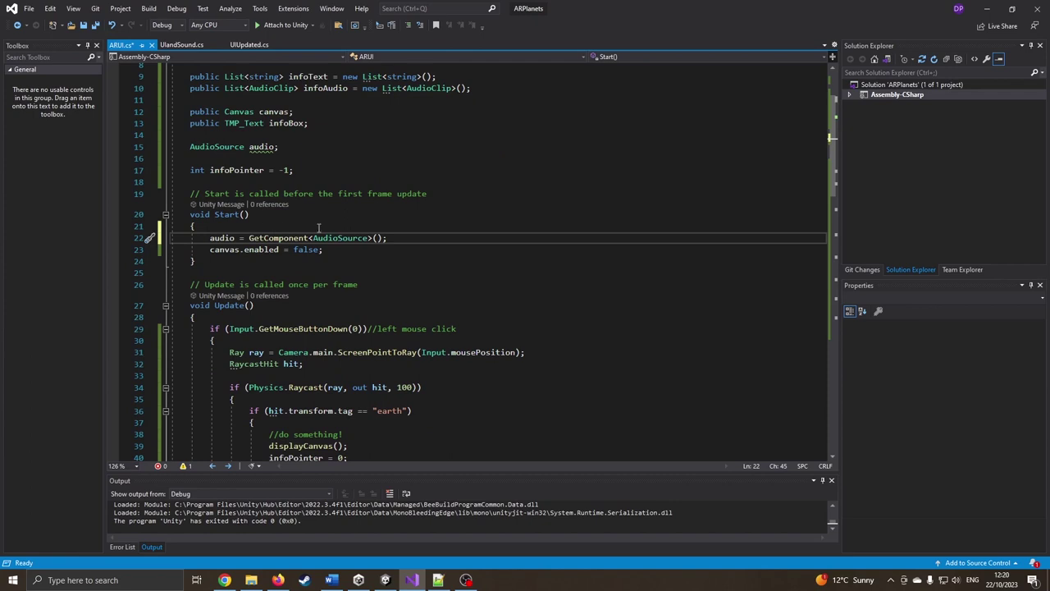
key("ctrl+s")
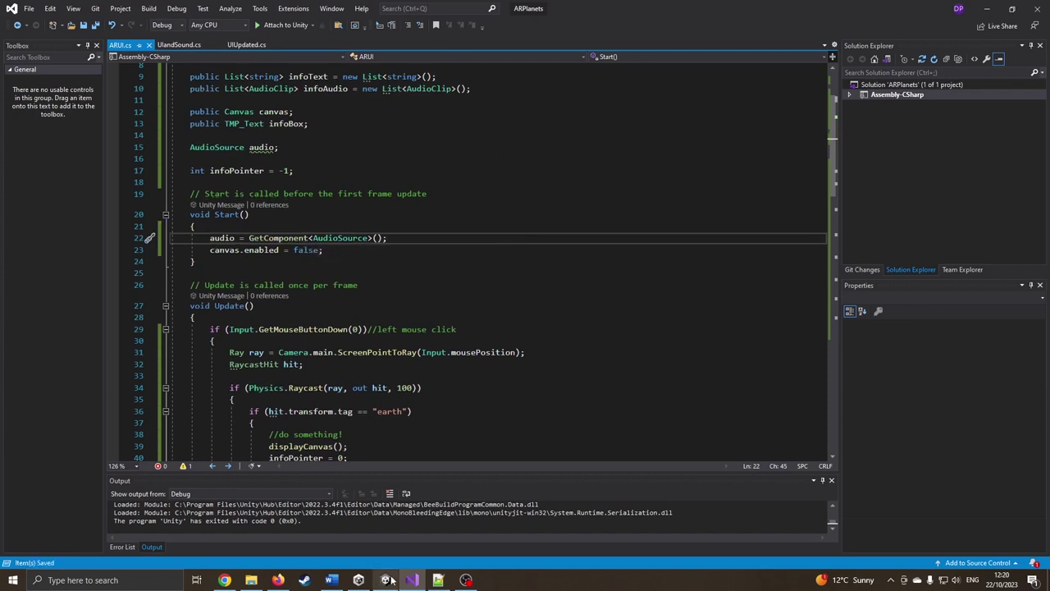
left_click(391, 580)
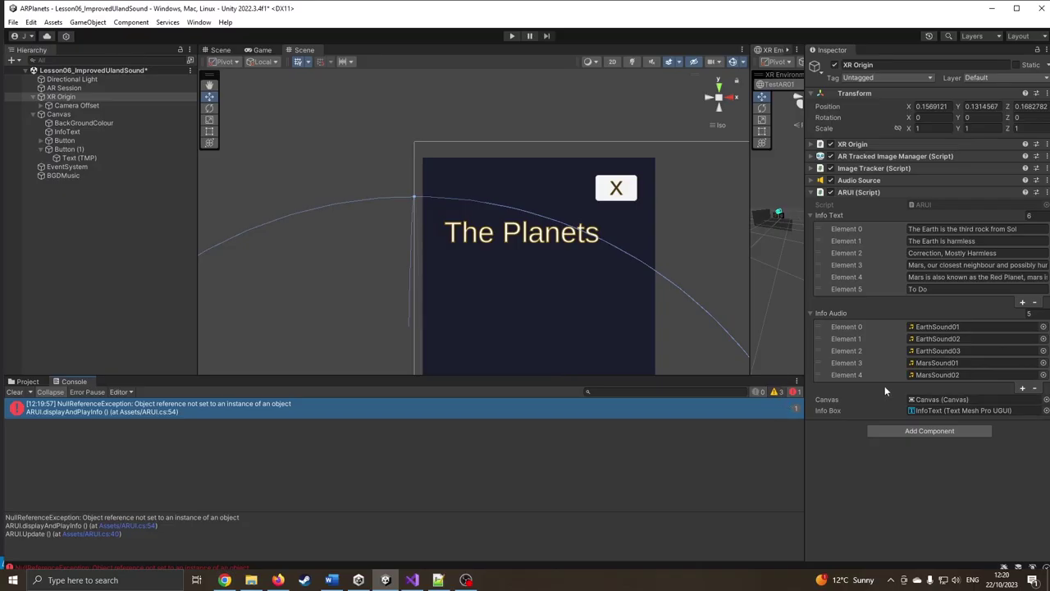
Check the Audio Source, play-test Earth's panel and Next twice, then stop and select Button.
left_click(838, 181)
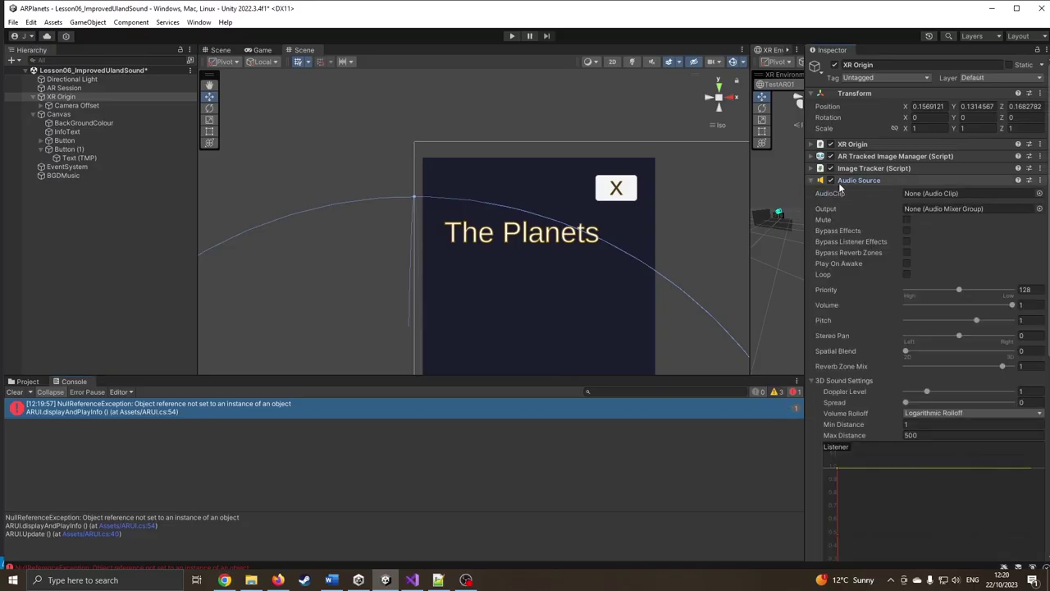
left_click(809, 180)
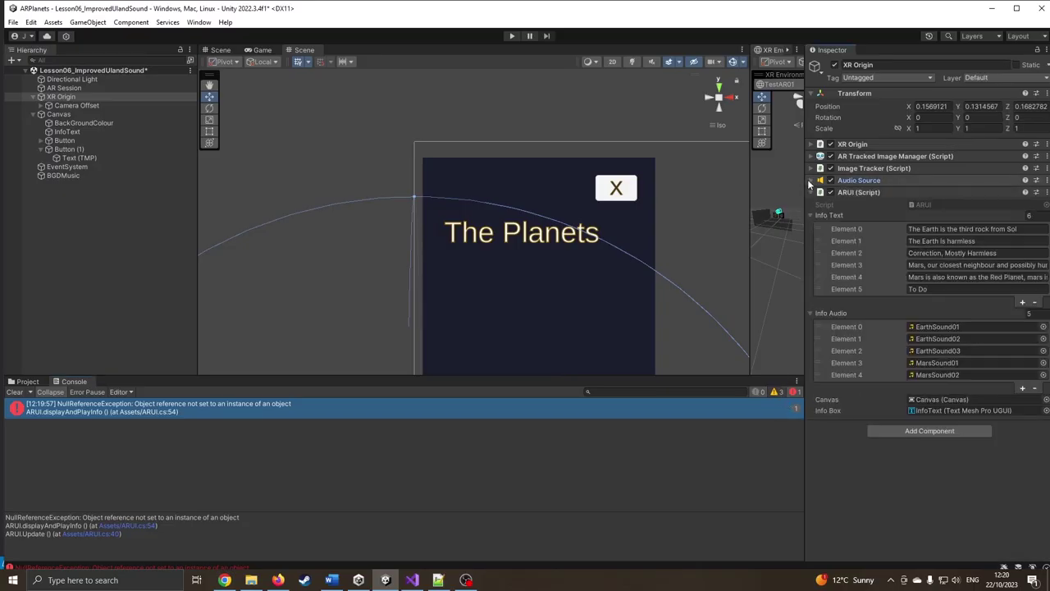
left_click(512, 36)
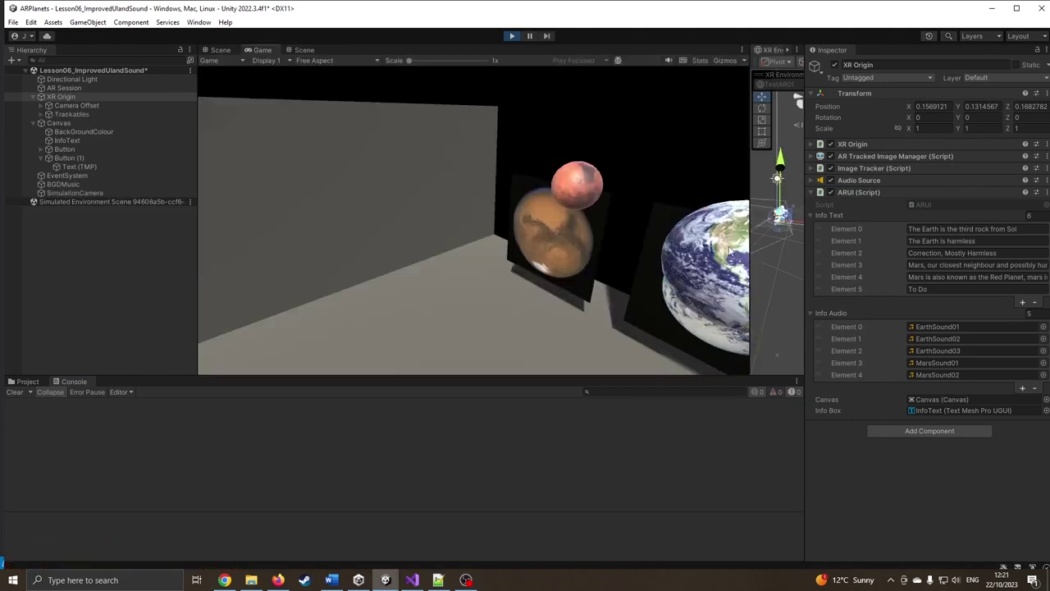
right_click_drag(516, 238, 609, 238)
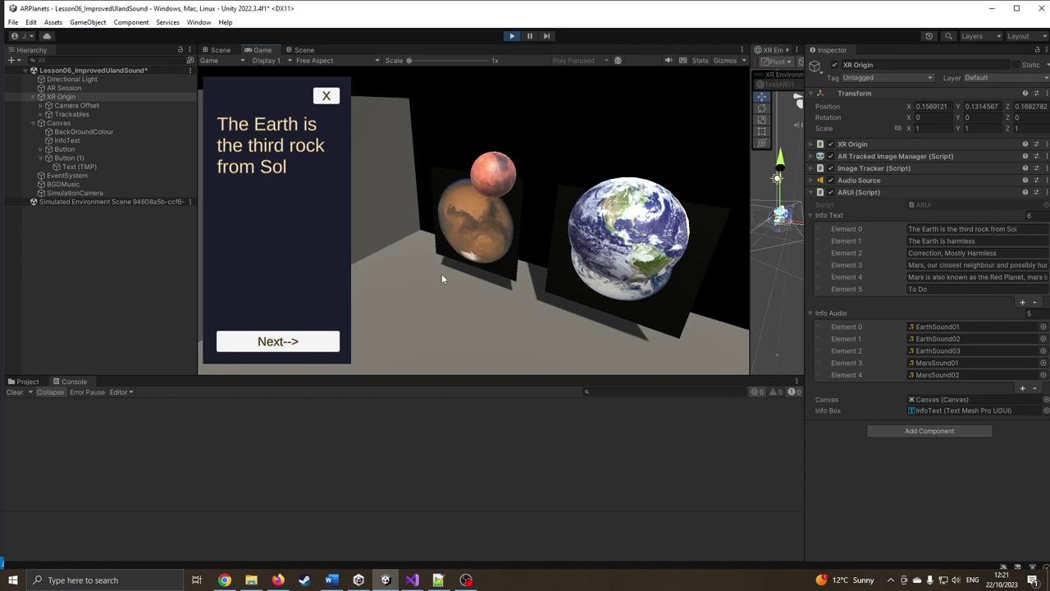
left_click(302, 345)
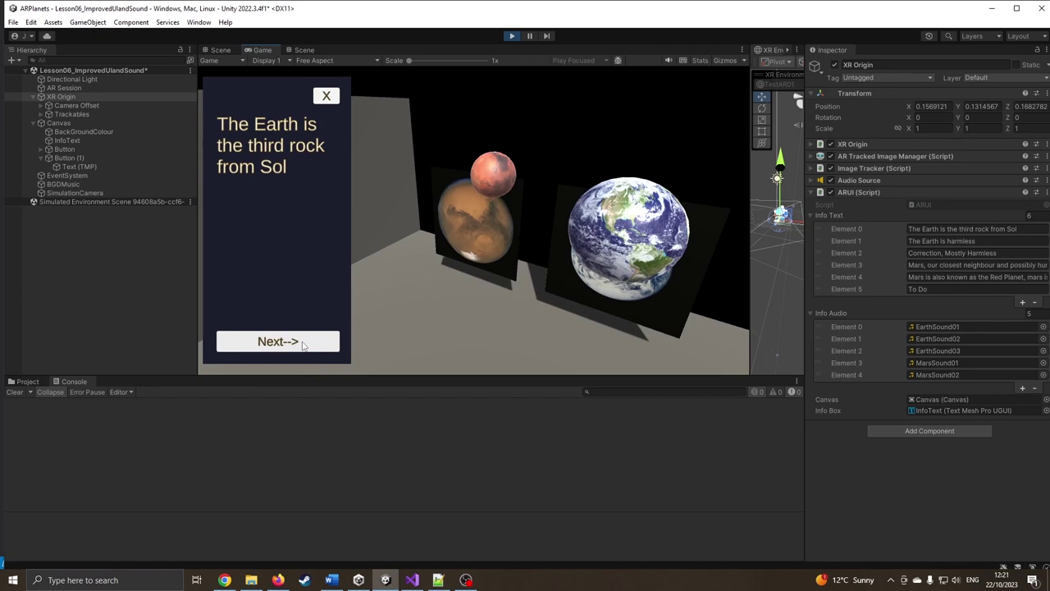
left_click(302, 344)
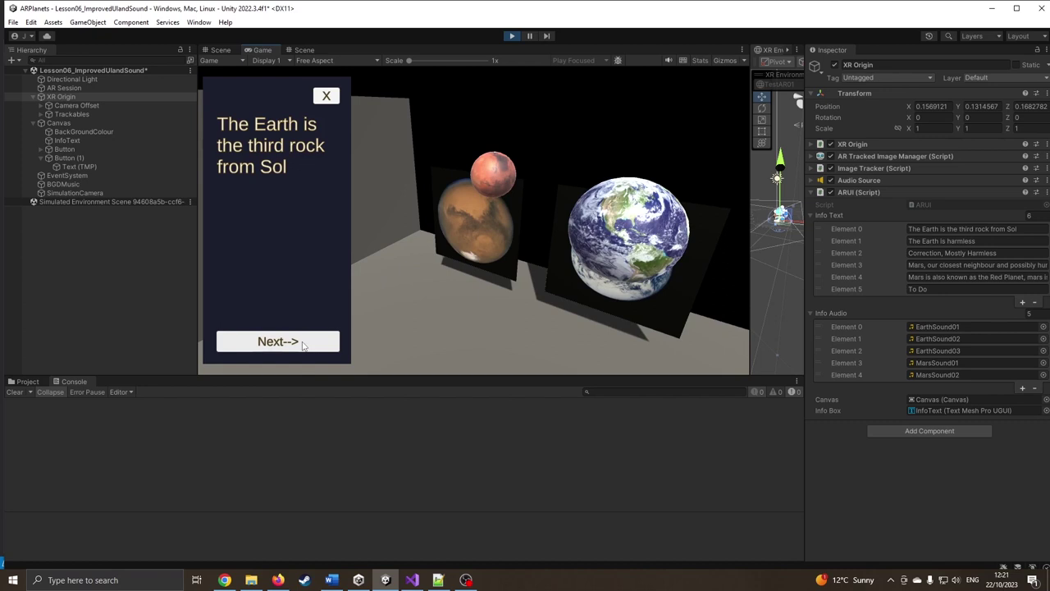
left_click(512, 36)
left_click(413, 144)
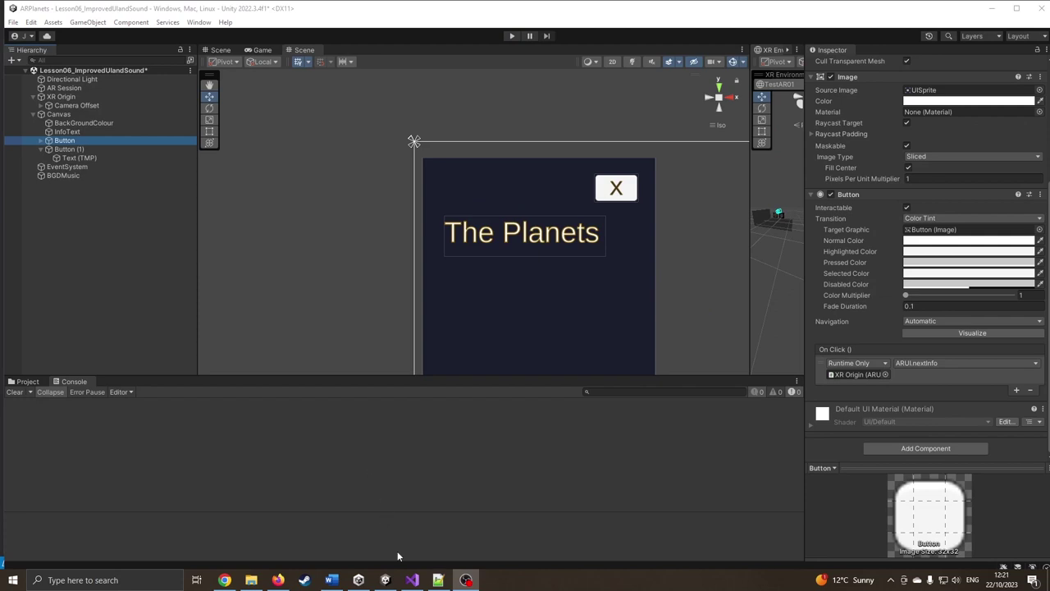
Add a displayAndPlayInfo(); call after the infoPointer increment in nextInfo.
left_click(411, 580)
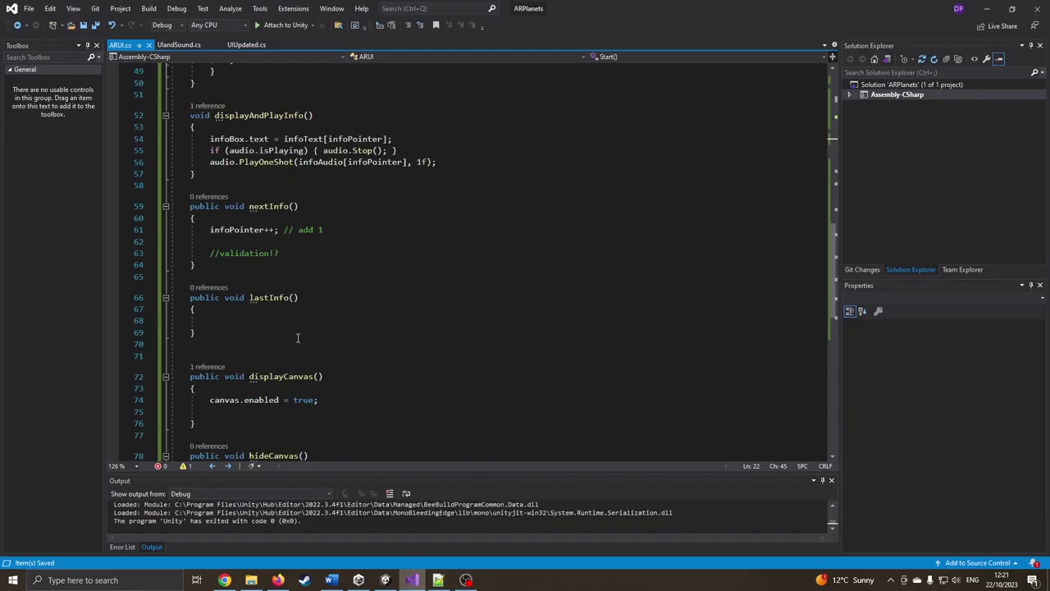
left_click_drag(210, 230, 324, 231)
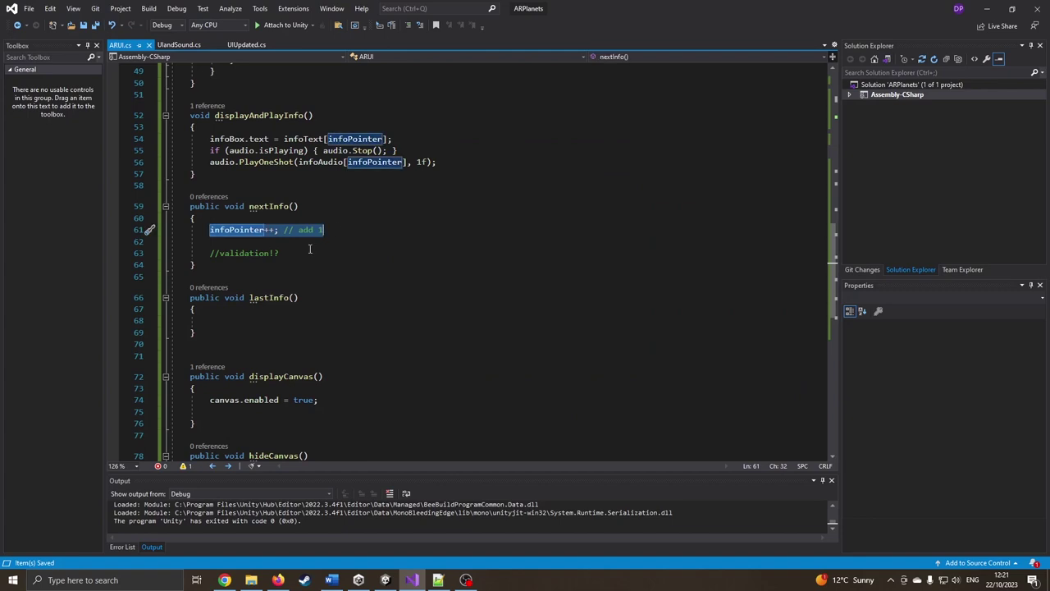
left_click(237, 241)
type("displ")
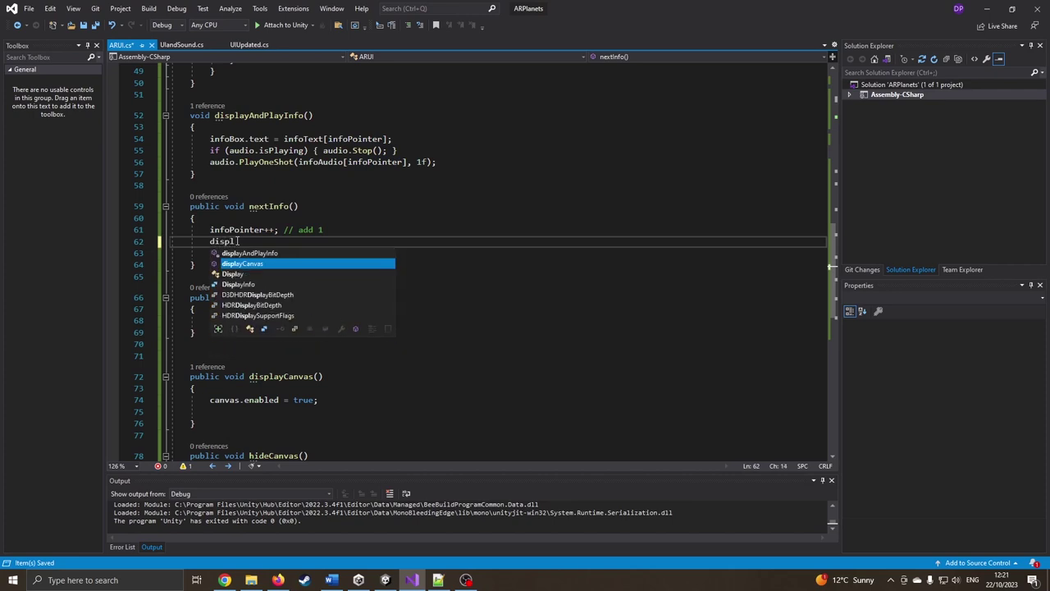
key("Escape")
key("Tab")
type("();")
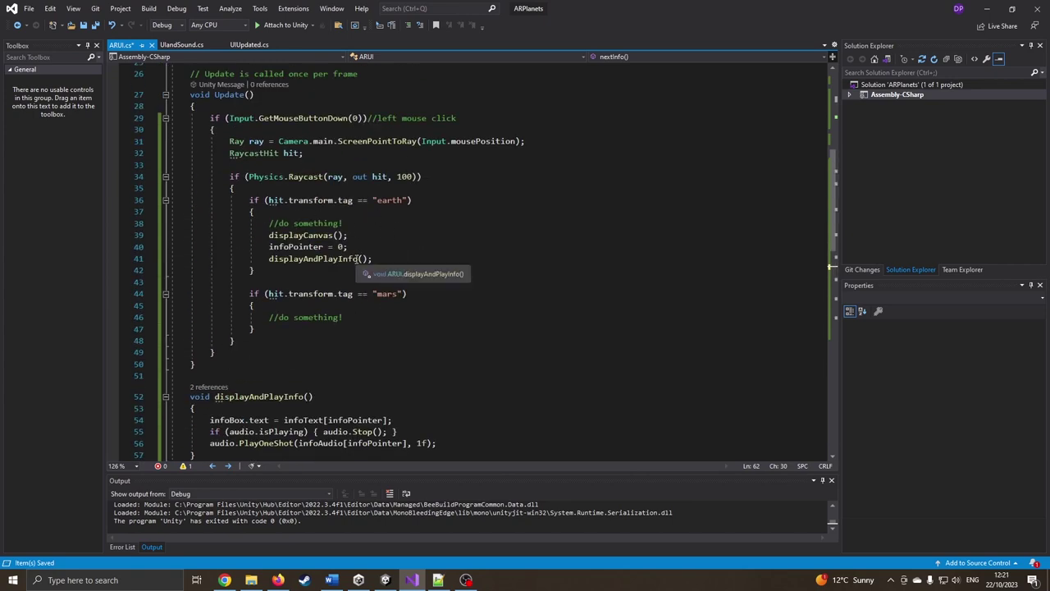
Paste the Earth display lines into the Mars branch with infoPointer = 3, and save.
scroll(355, 264, "down", 1)
left_click_drag(373, 223, 269, 200)
key("ctrl+c")
left_click(342, 284)
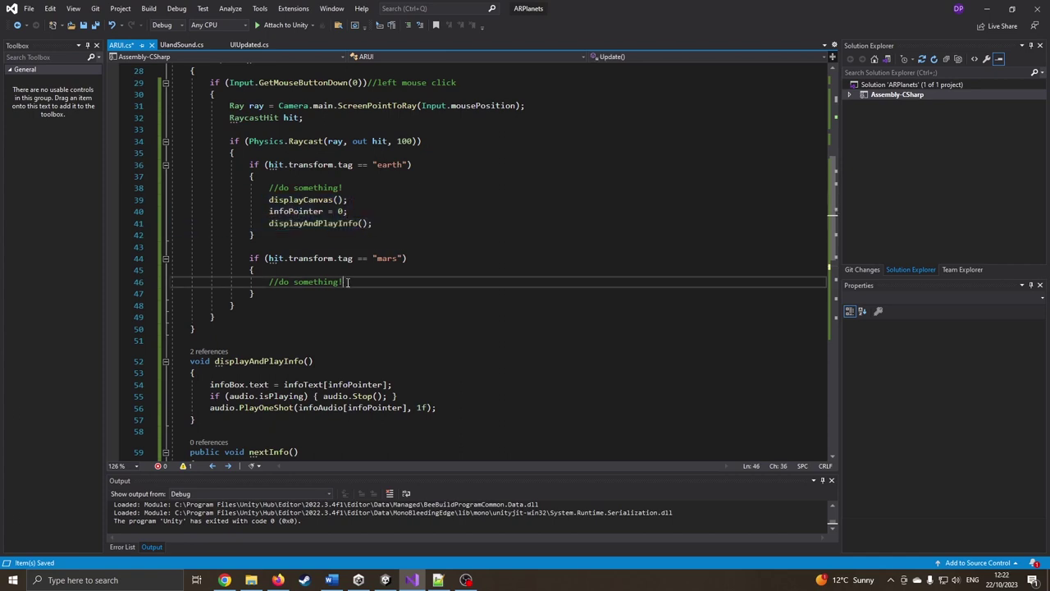
key("Return")
key("ctrl+v")
left_click_drag(269, 306, 347, 305)
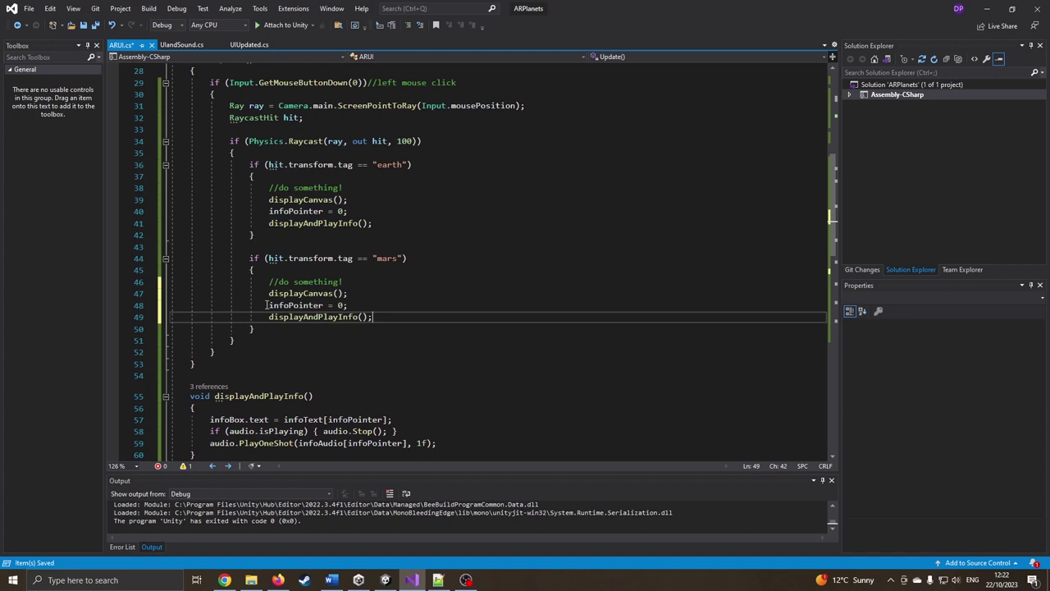
left_click(341, 305)
key("BackSpace")
type("3")
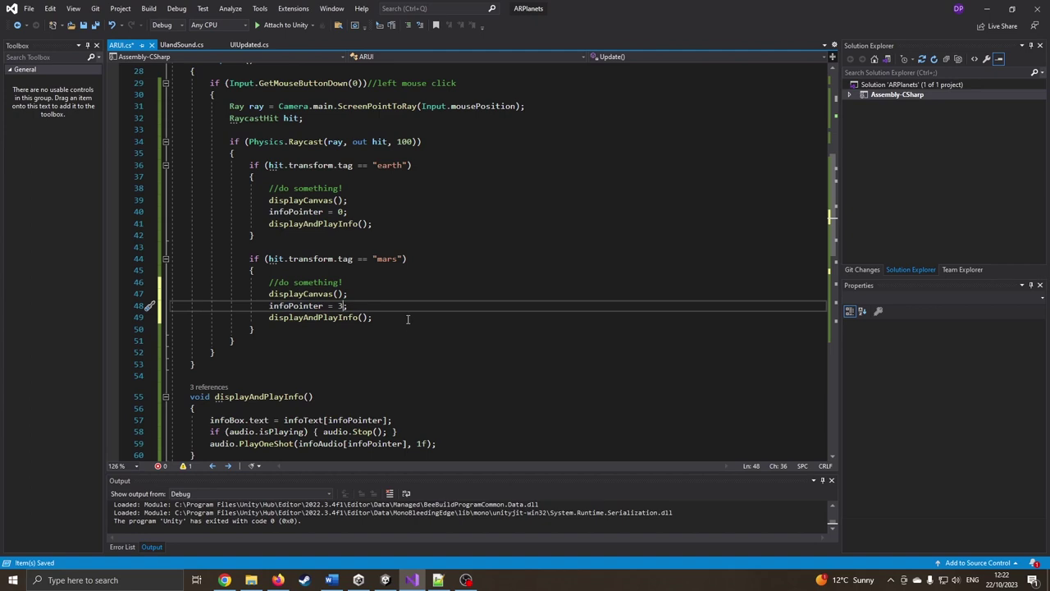
key("ctrl+s")
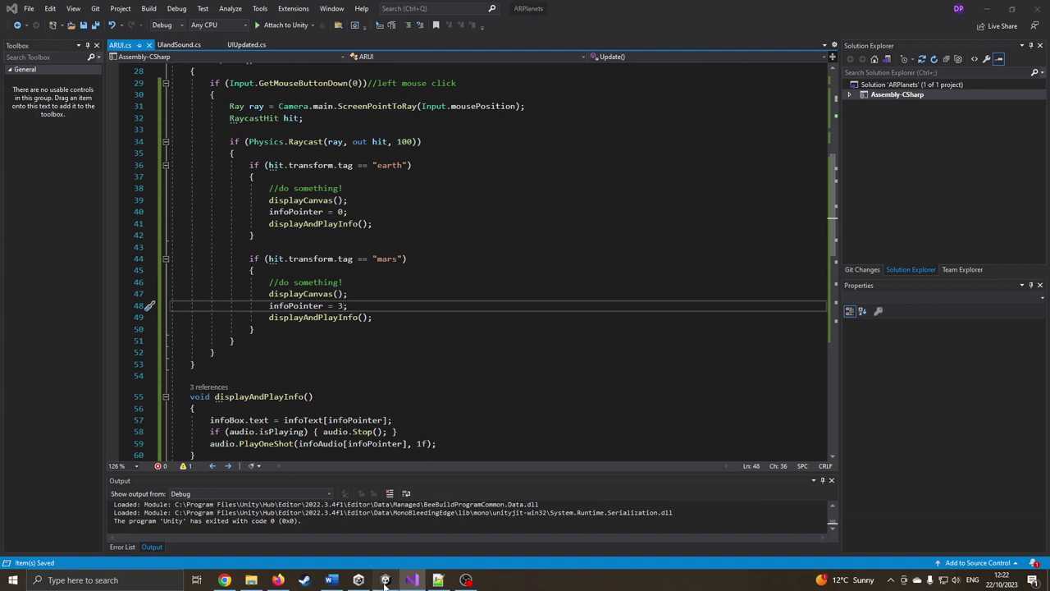
left_click(385, 580)
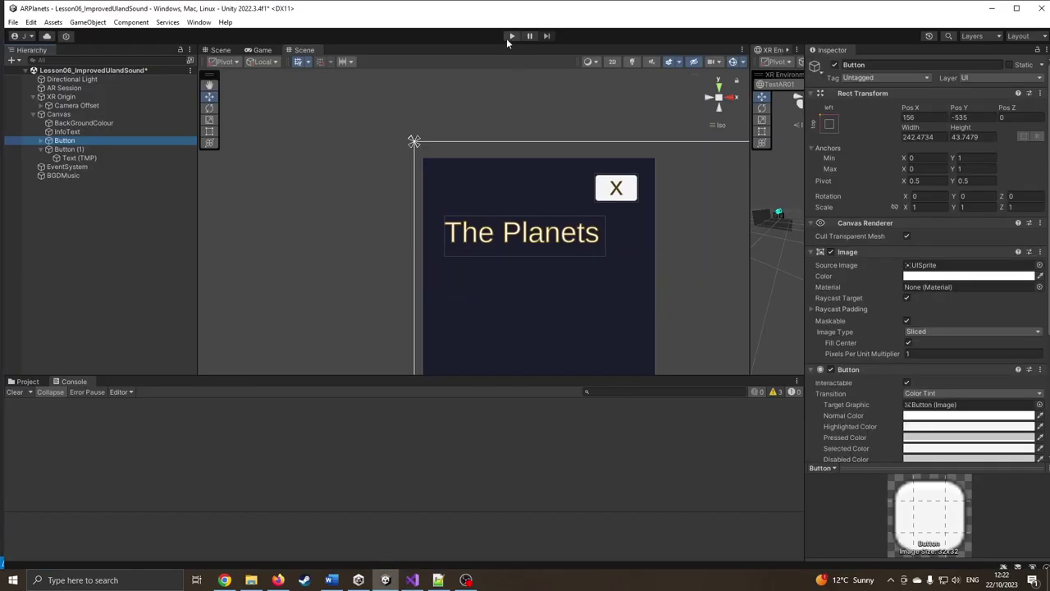
In Play mode, open Earth's and Mars's panels, step through entries, and close each.
left_click(508, 36)
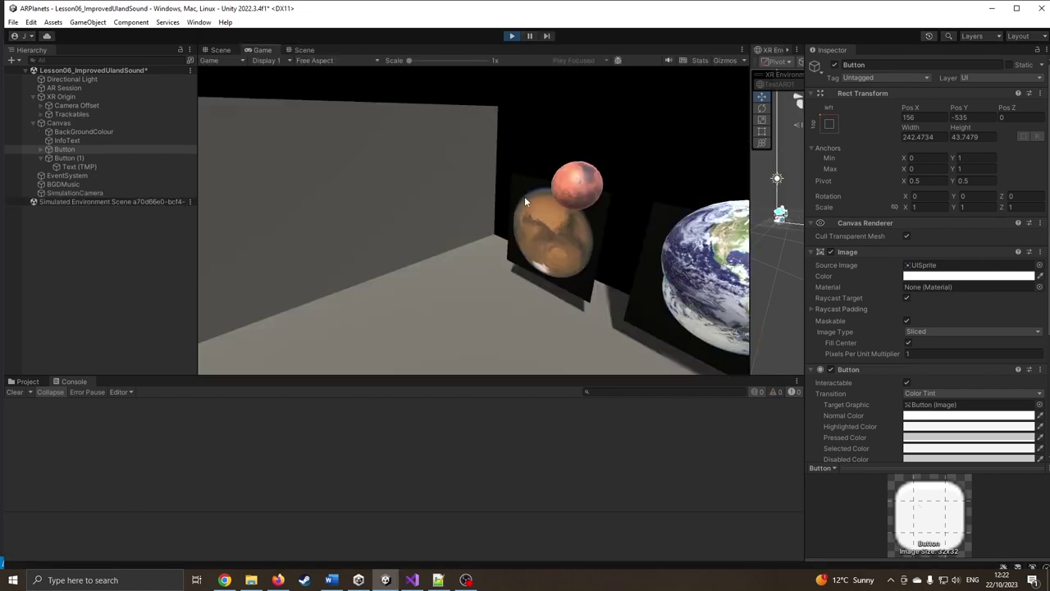
right_click_drag(535, 159, 586, 200)
left_click(585, 200)
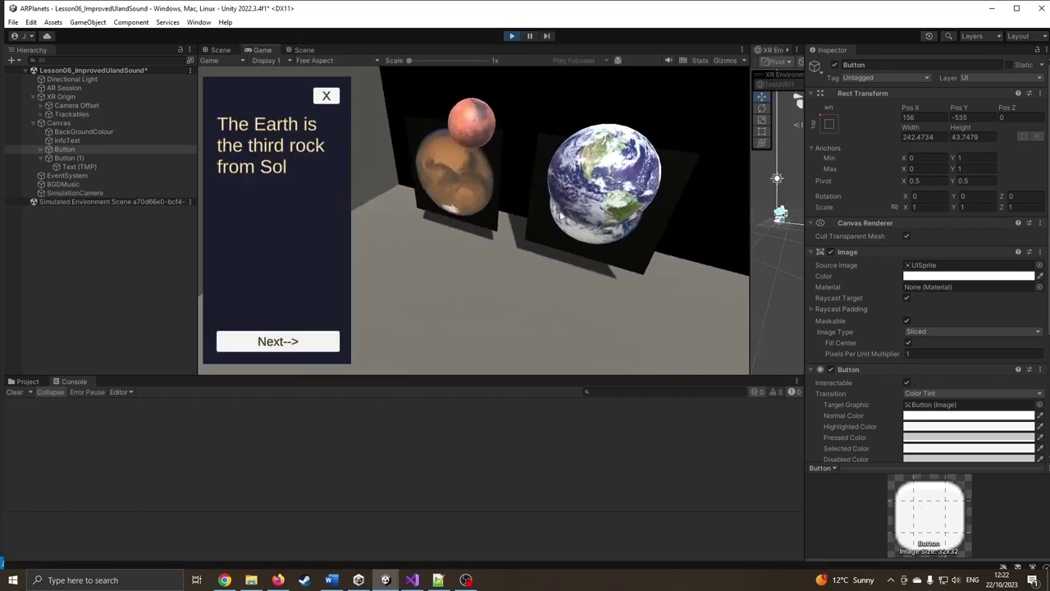
left_click(308, 345)
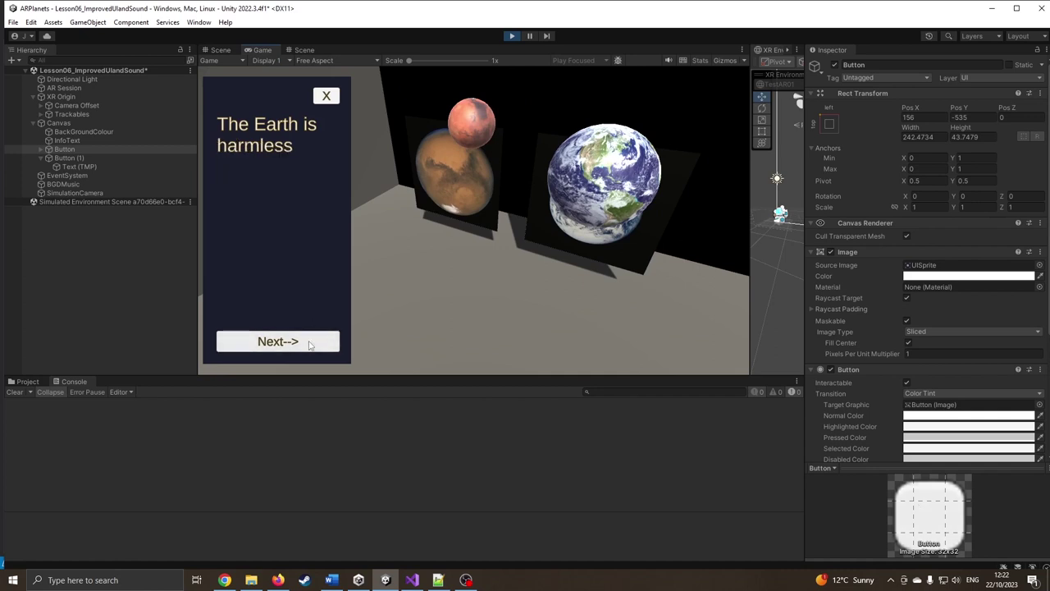
left_click(310, 345)
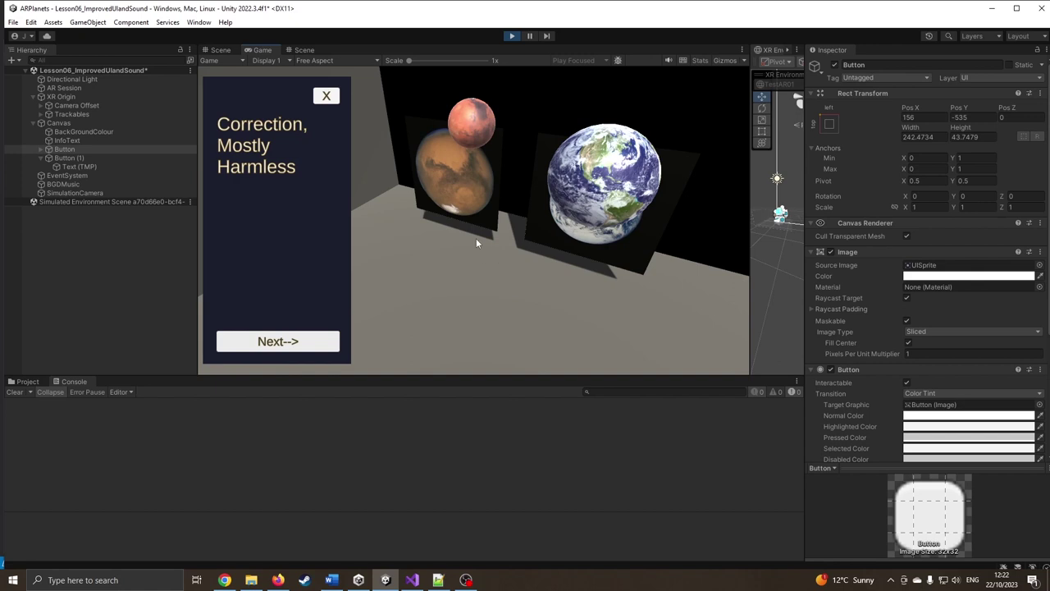
left_click(332, 102)
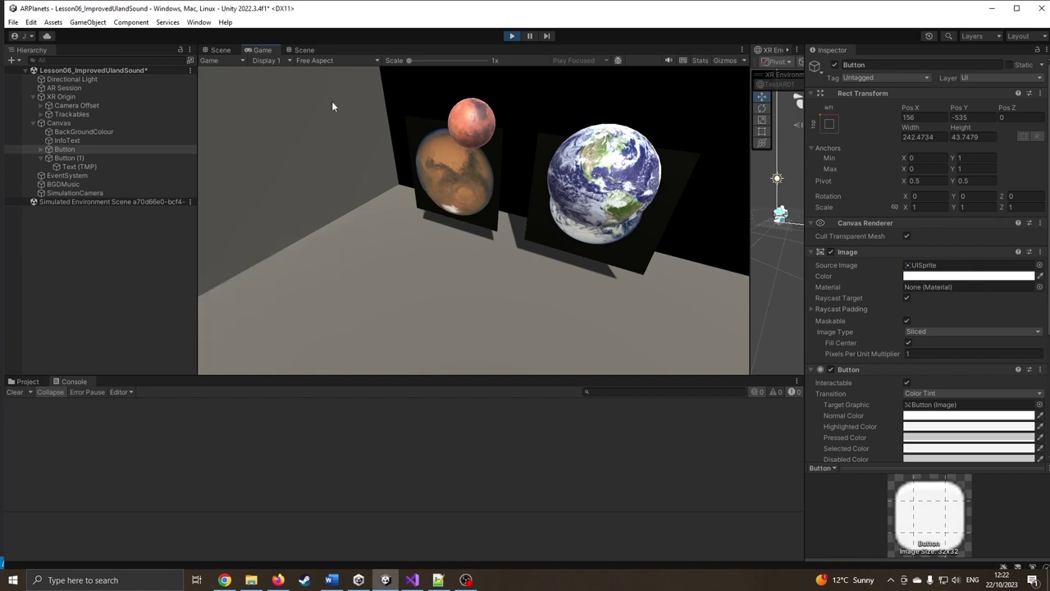
left_click(468, 145)
left_click(306, 343)
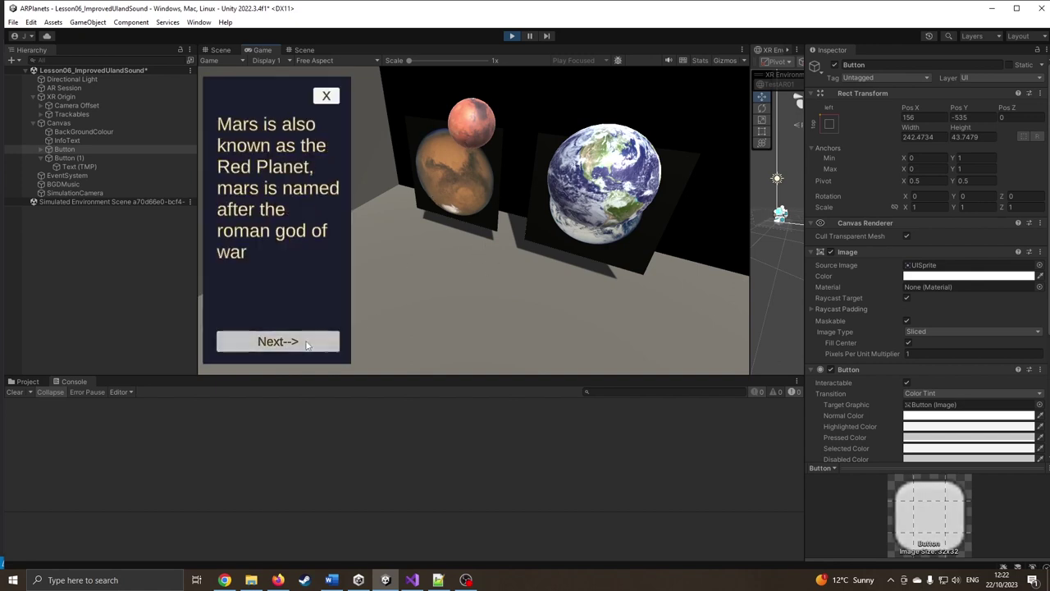
left_click(306, 346)
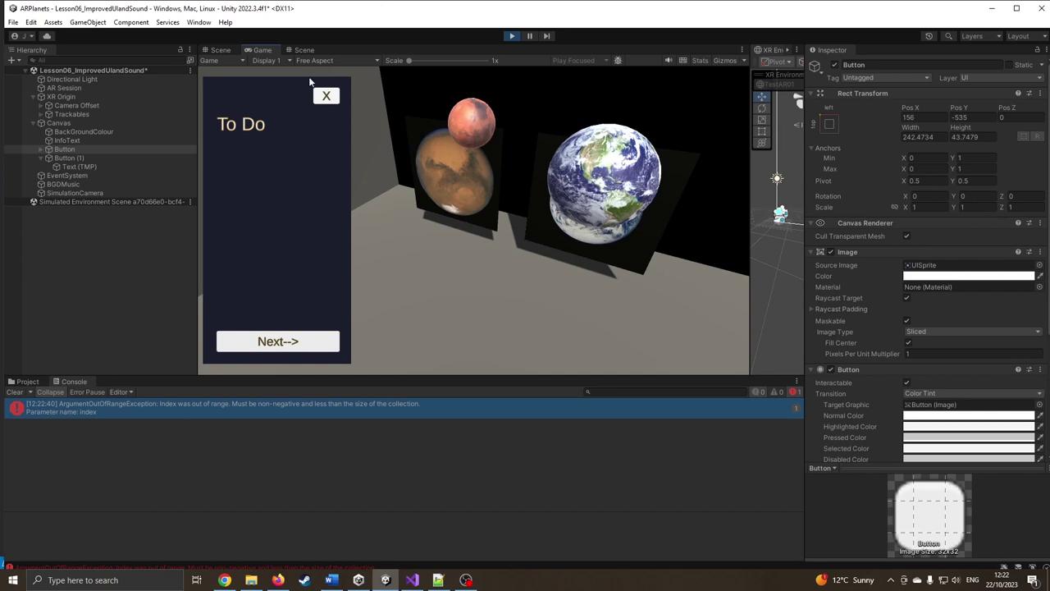
left_click(326, 96)
Reopen Earth and press Next past the last entry, triggering ArgumentOutOfRangeException, then stop Play.
left_click(600, 196)
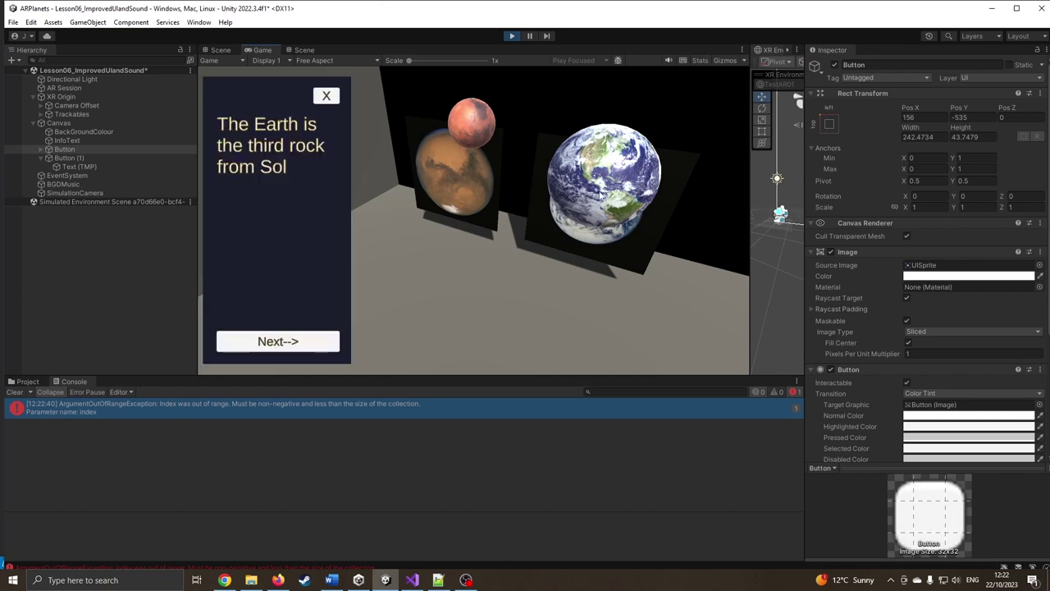
left_click(301, 343)
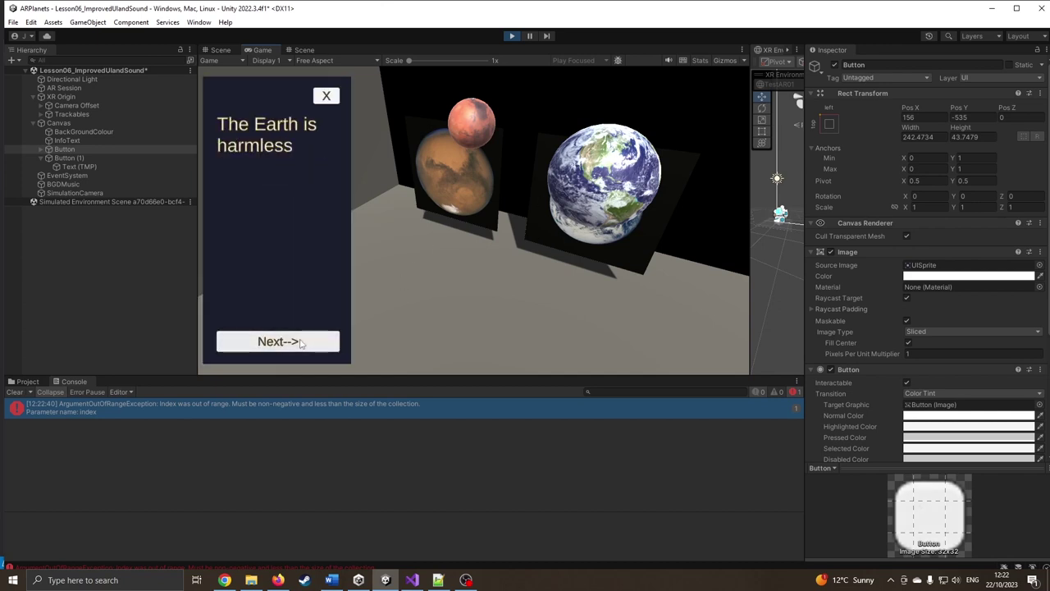
left_click(301, 343)
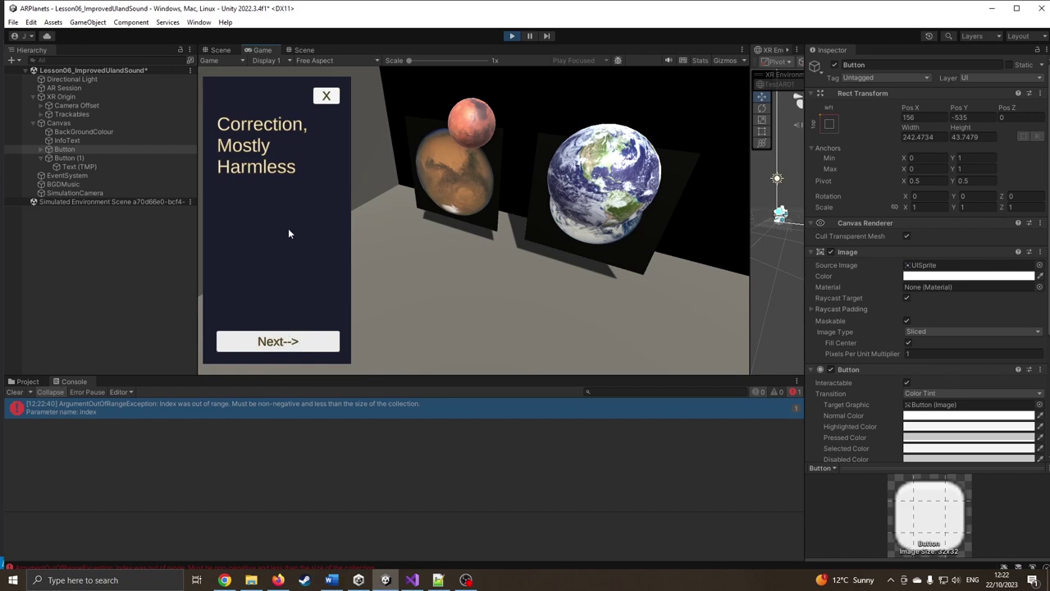
left_click(320, 342)
left_click(320, 342)
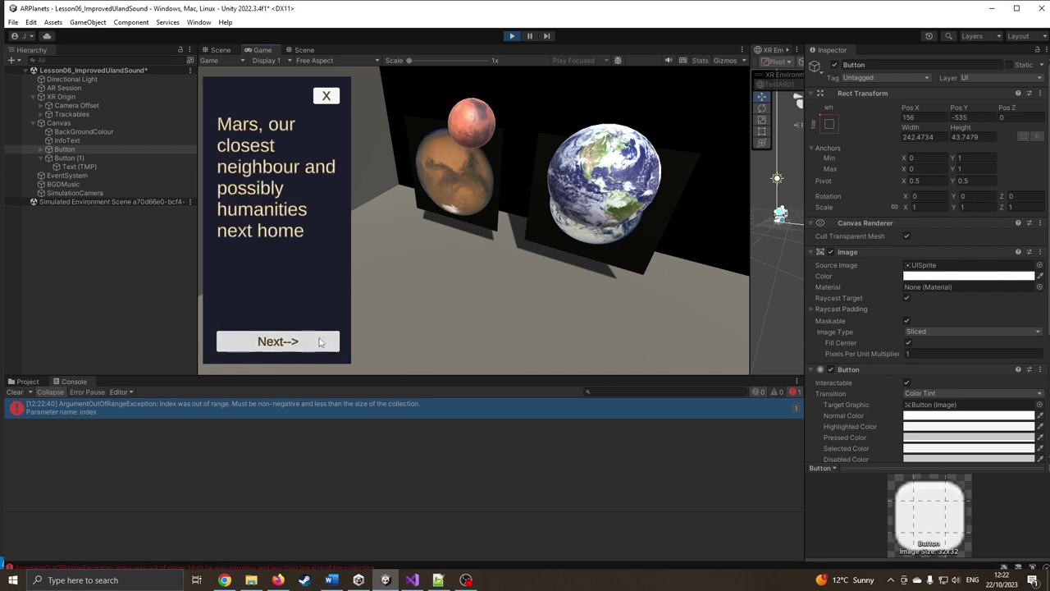
left_click(320, 342)
left_click(320, 342)
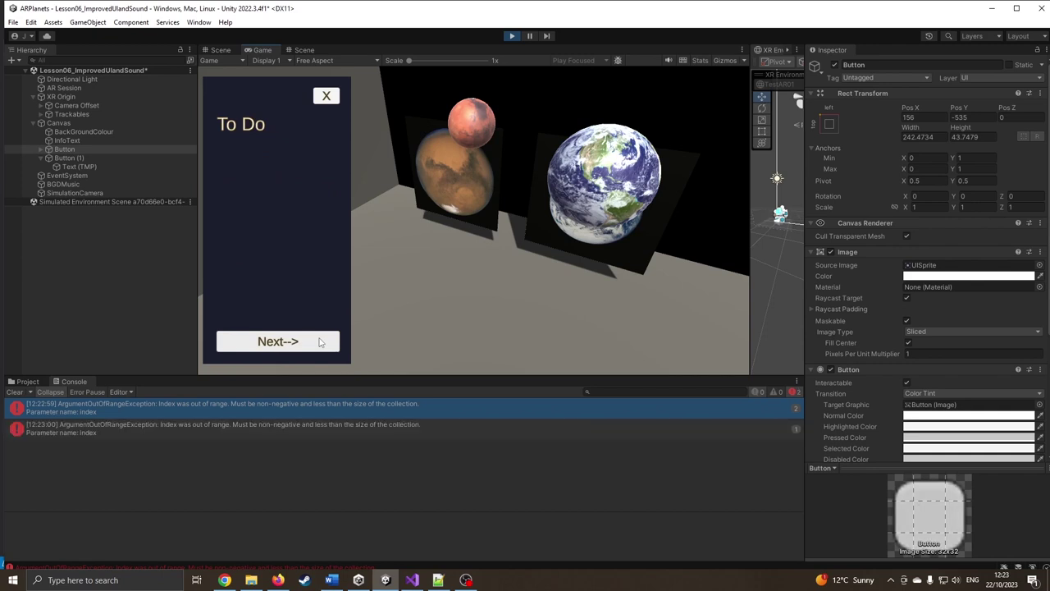
left_click(320, 342)
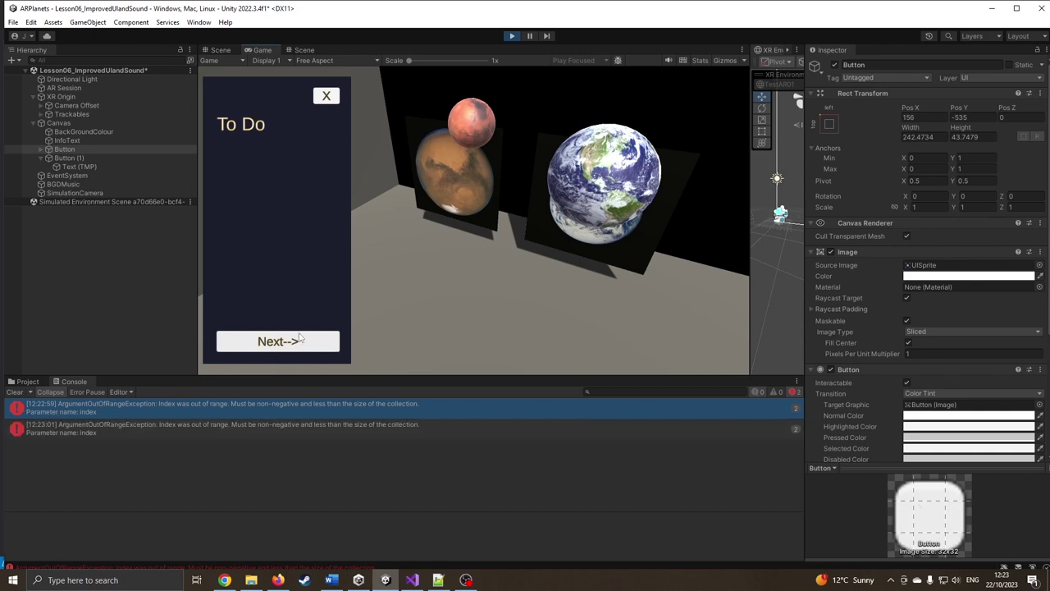
left_click(511, 35)
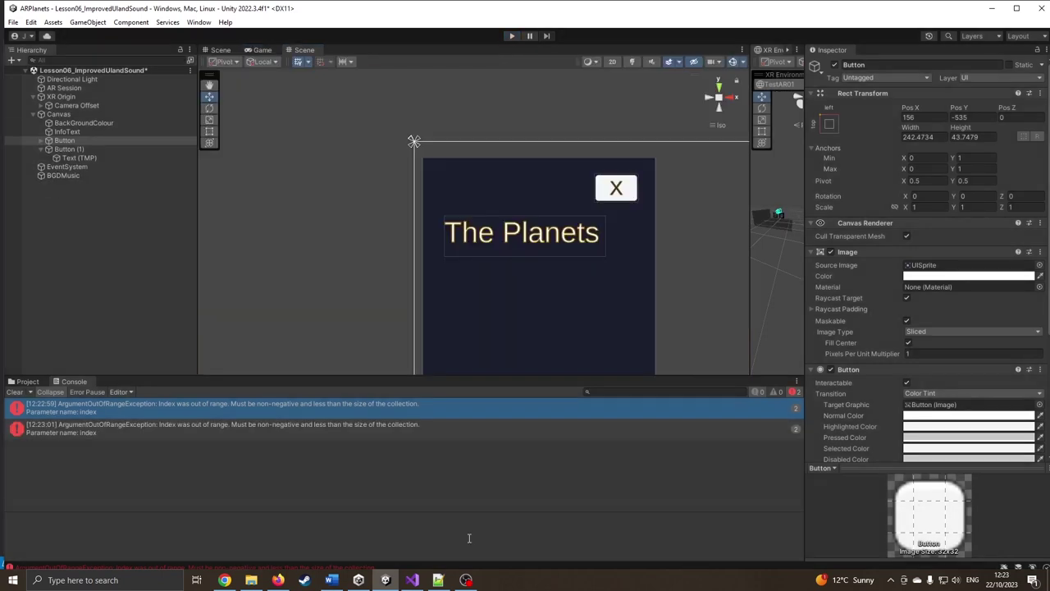
Review the '//validation!?' placeholder in nextInfo and the infoPointer declaration in ARUI.cs.
left_click(421, 580)
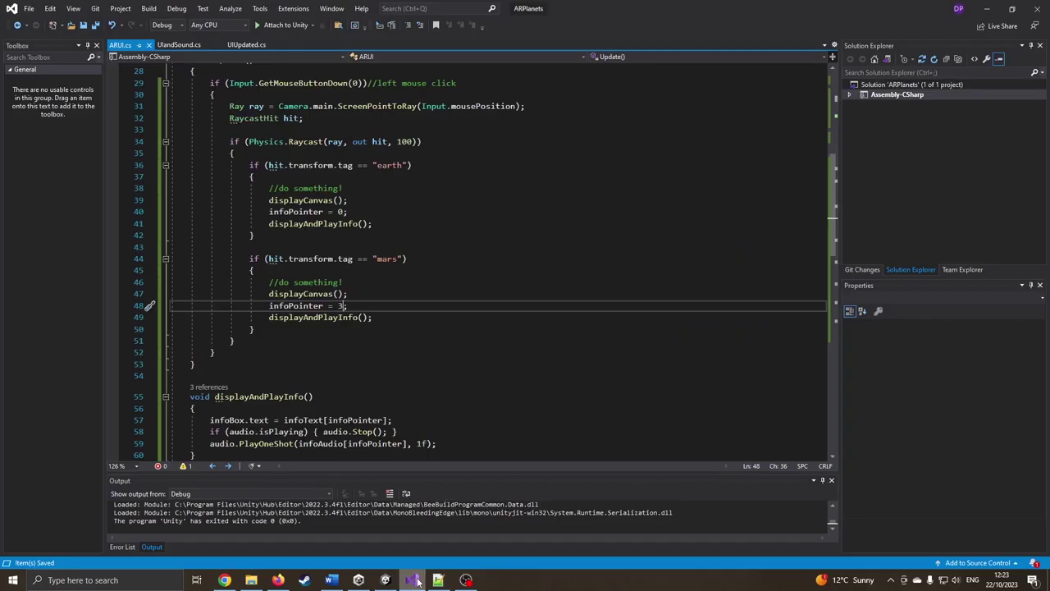
scroll(430, 315, "down", 4)
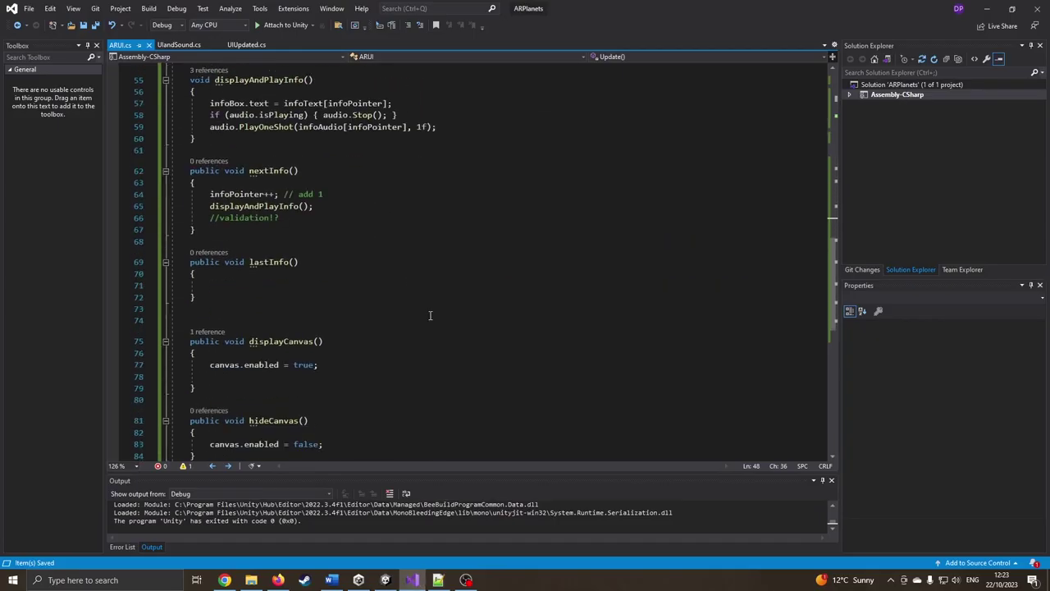
left_click(293, 217)
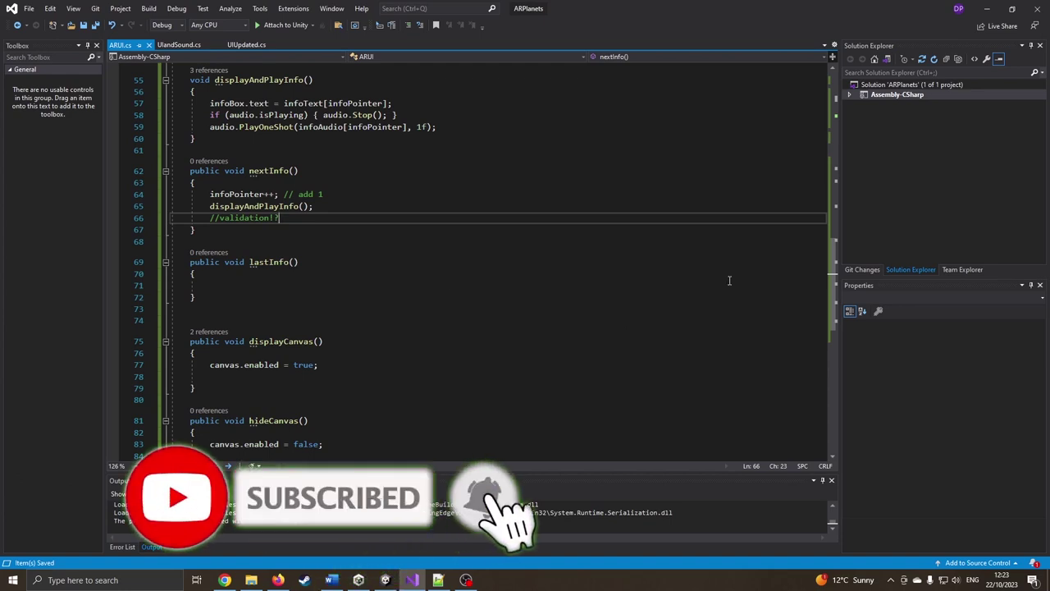
mouse_move(833, 249)
left_mouse_down()
mouse_move(834, 310)
mouse_move(817, 126)
mouse_move(827, 195)
mouse_move(830, 131)
mouse_move(829, 159)
left_mouse_up()
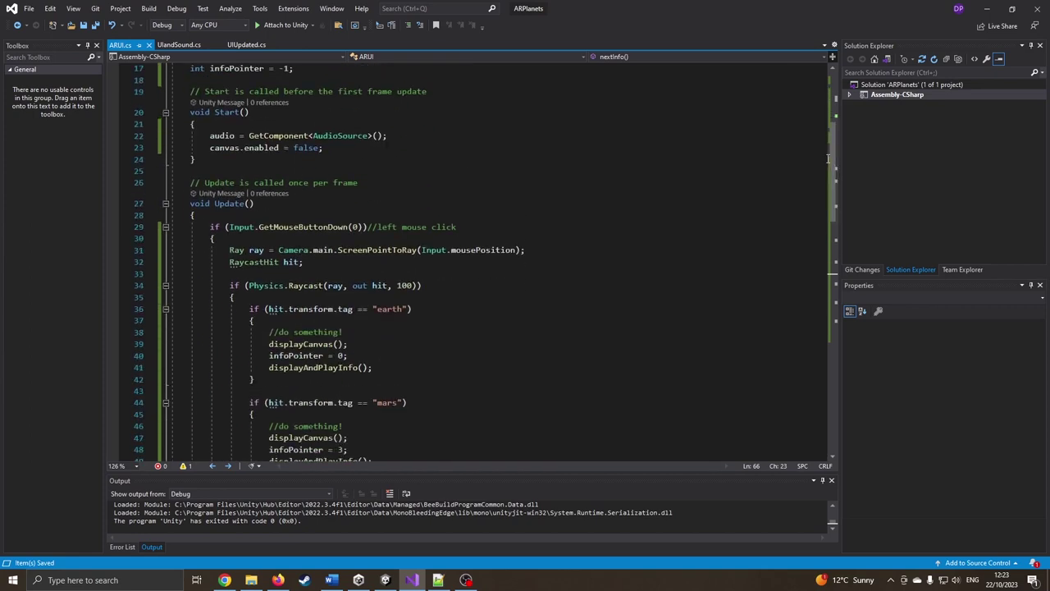